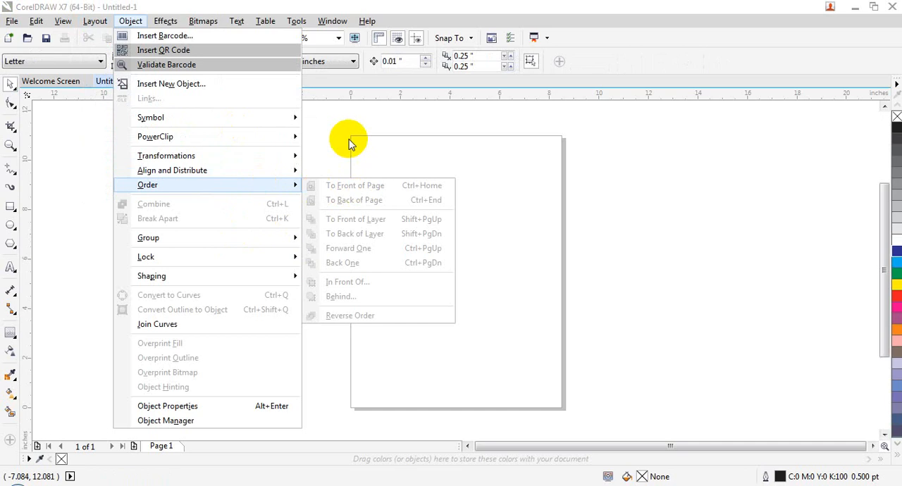
pyautogui.click(349, 143)
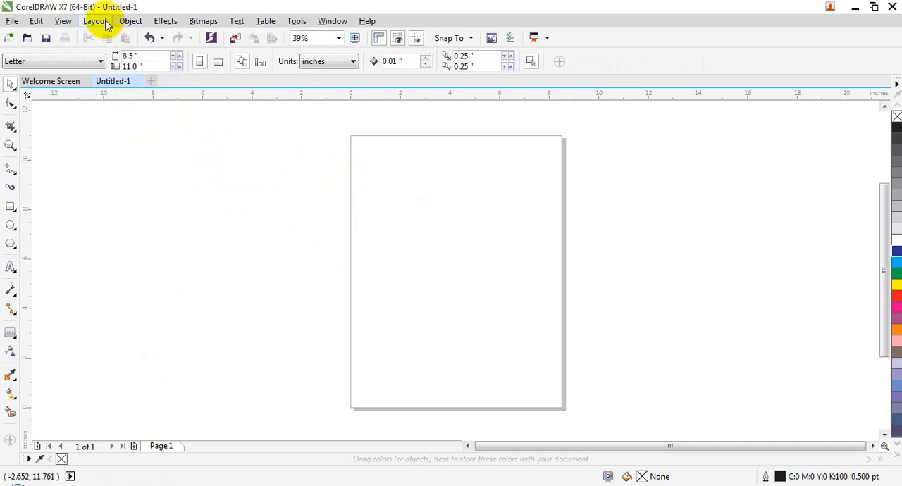
pyautogui.click(107, 26)
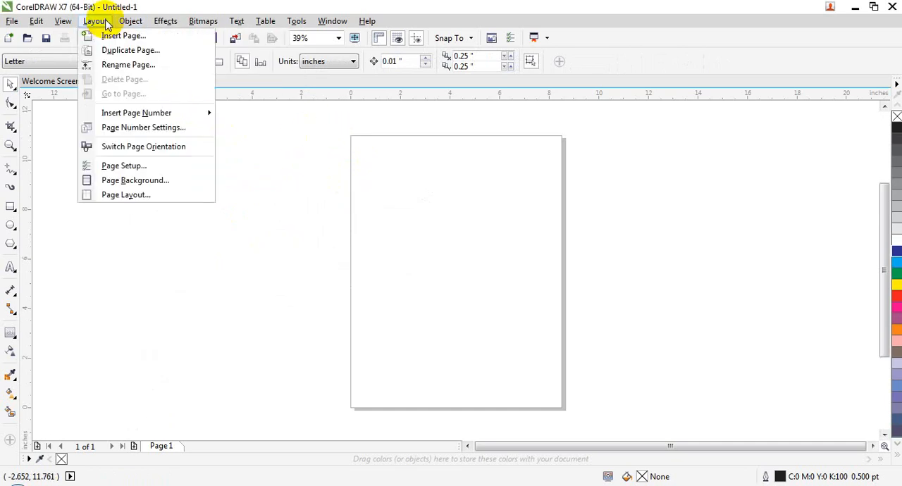
pyautogui.click(233, 319)
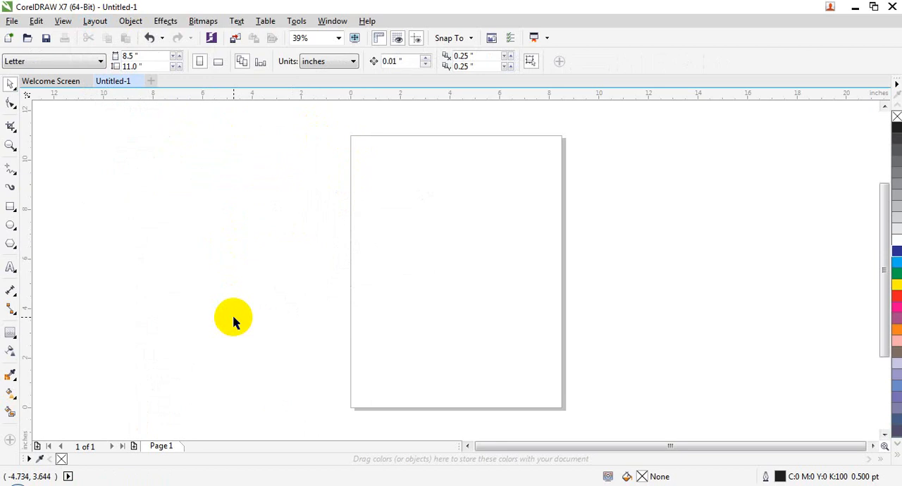
# Step: Switch to Word by running winword, create a blank document and bring up its page layout options
pyautogui.press('super+r')
pyautogui.write('winword')
pyautogui.press('Return')
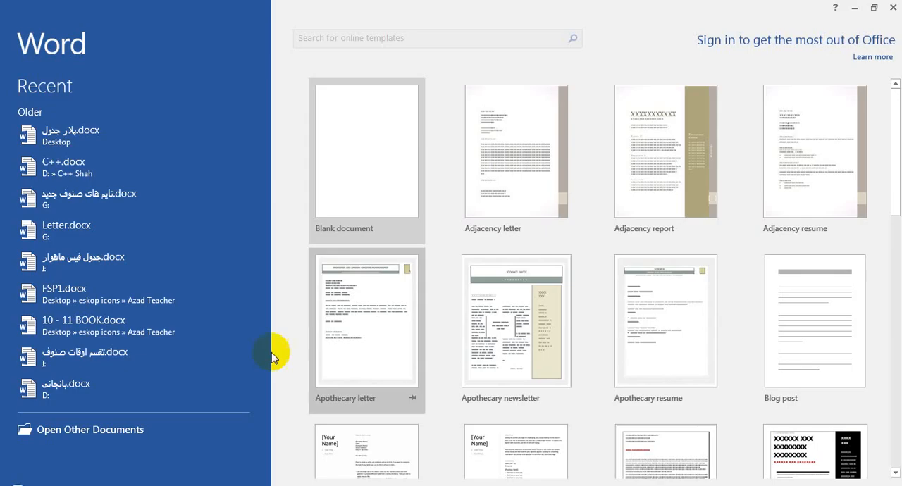
pyautogui.click(340, 156)
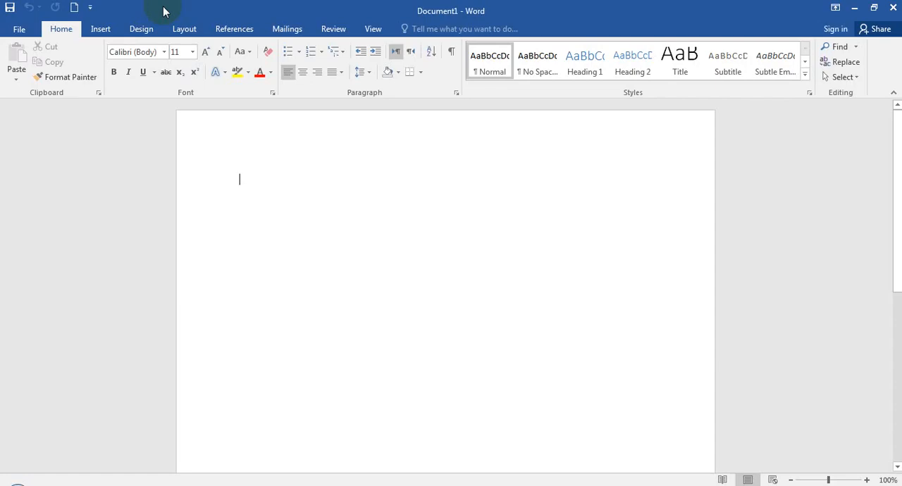
pyautogui.click(172, 30)
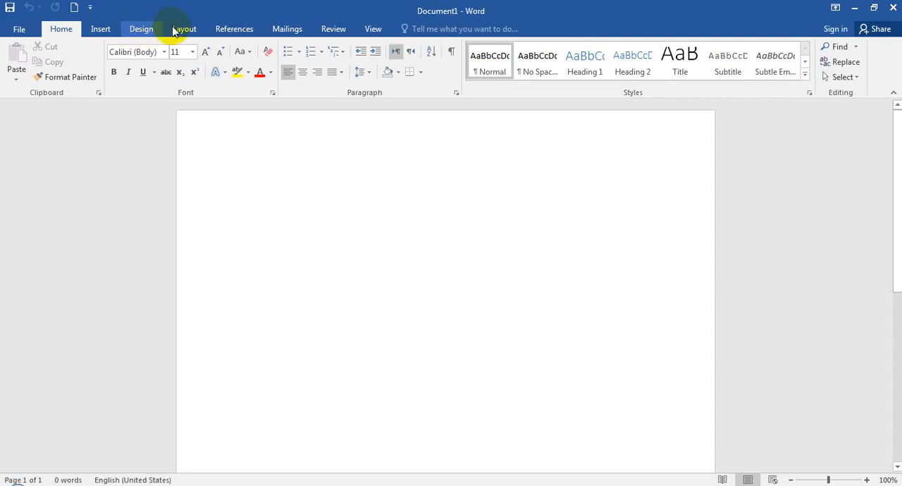
pyautogui.click(181, 29)
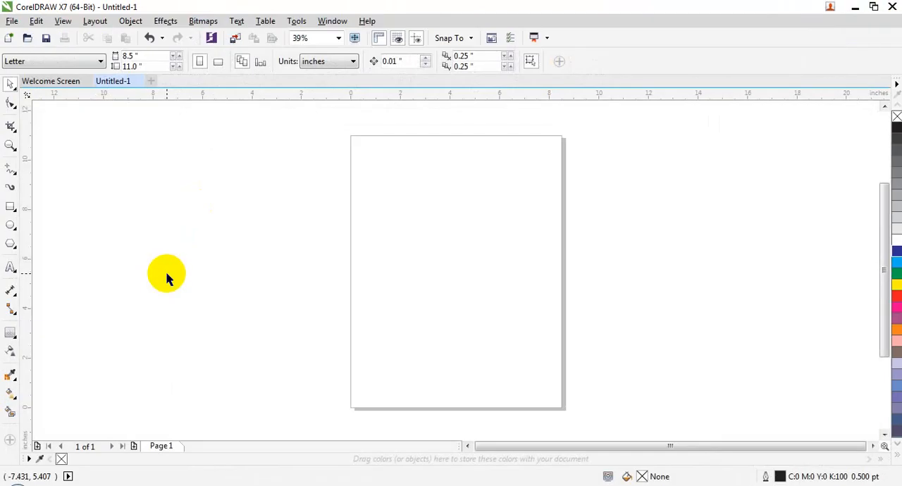
pyautogui.click(95, 20)
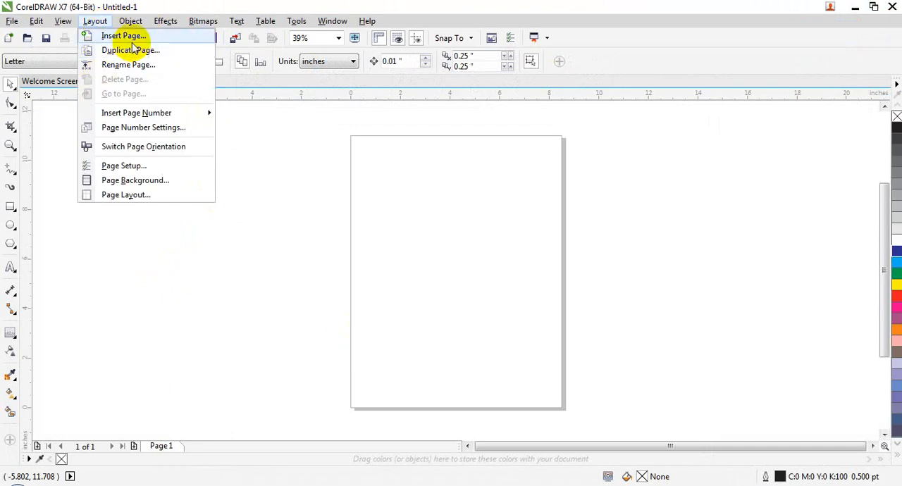
pyautogui.click(247, 364)
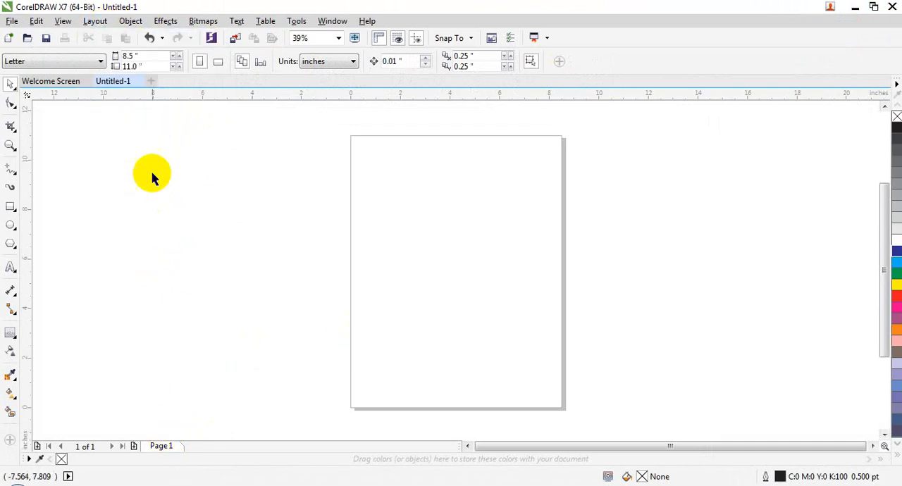
pyautogui.click(72, 83)
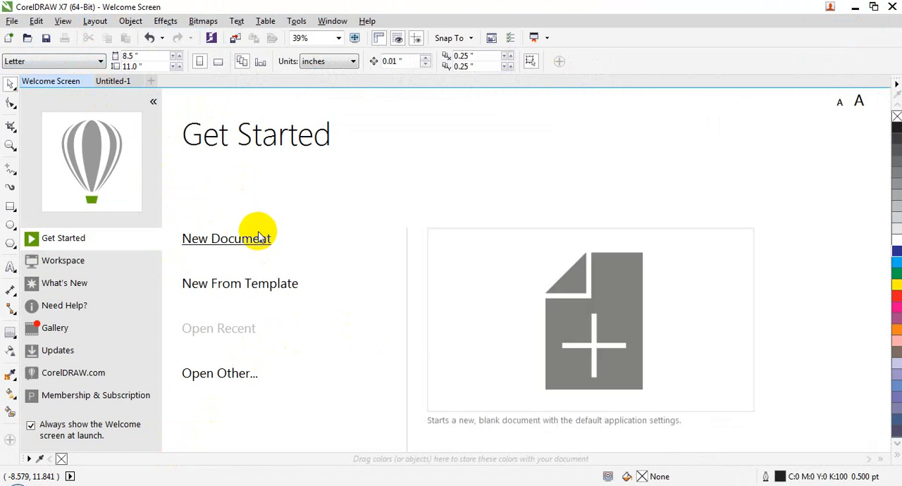
pyautogui.click(113, 82)
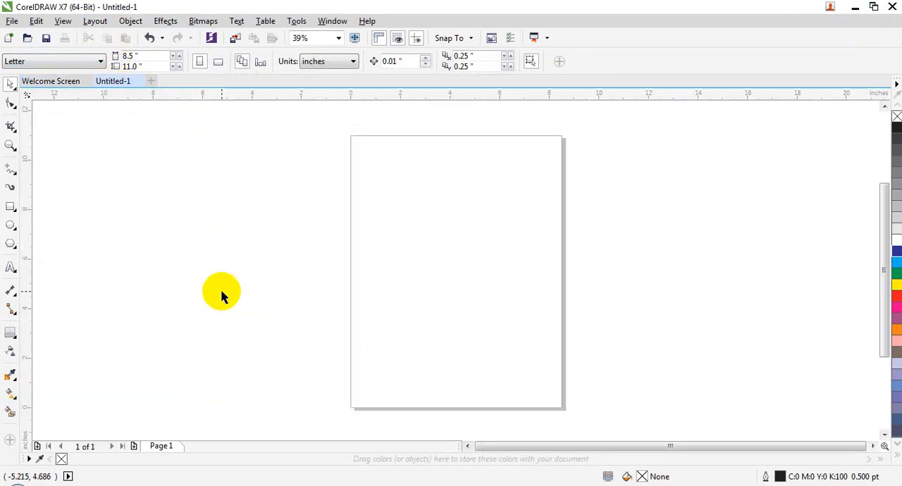
pyautogui.click(95, 21)
pyautogui.click(111, 34)
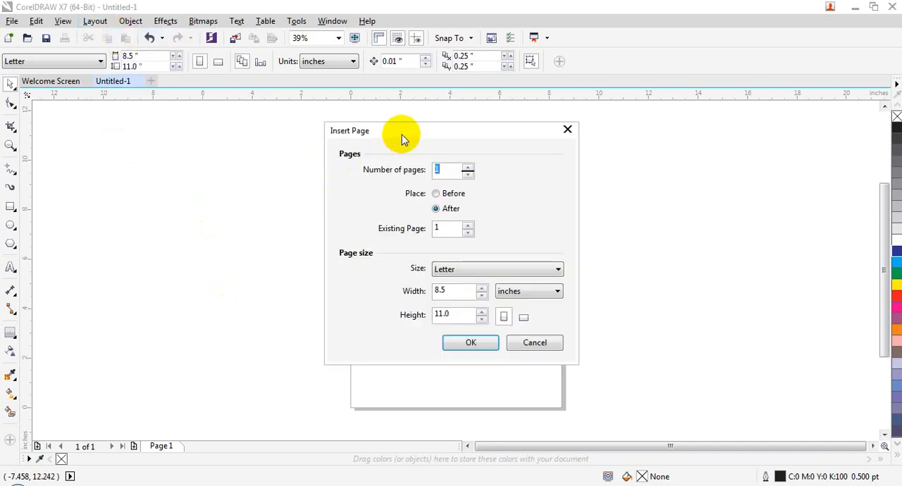
pyautogui.moveTo(403, 131); pyautogui.dragTo(353, 94)
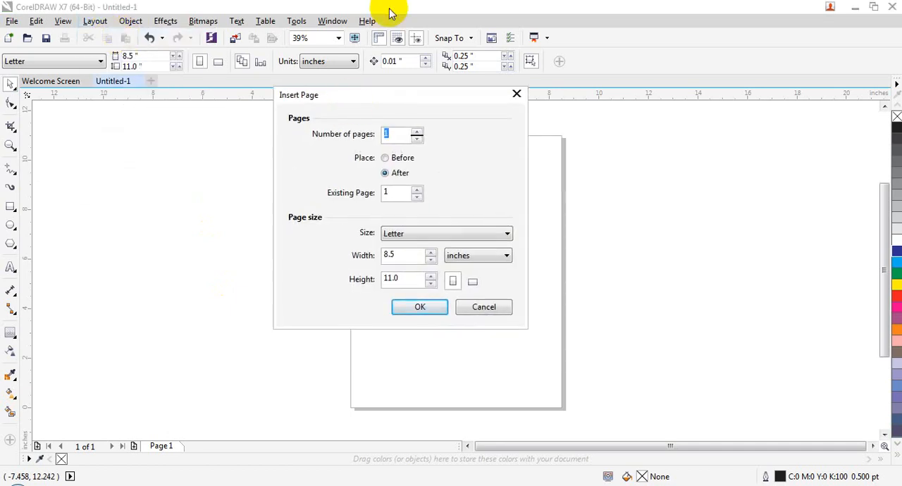
pyautogui.moveTo(369, 94); pyautogui.dragTo(324, 76)
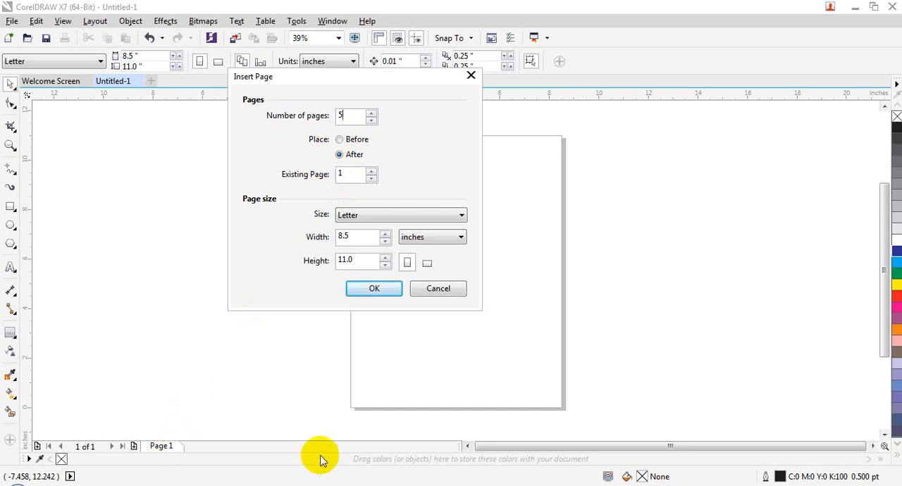
pyautogui.click(438, 288)
# Step: Rename page 1 as Business card
pyautogui.rightClick(161, 450)
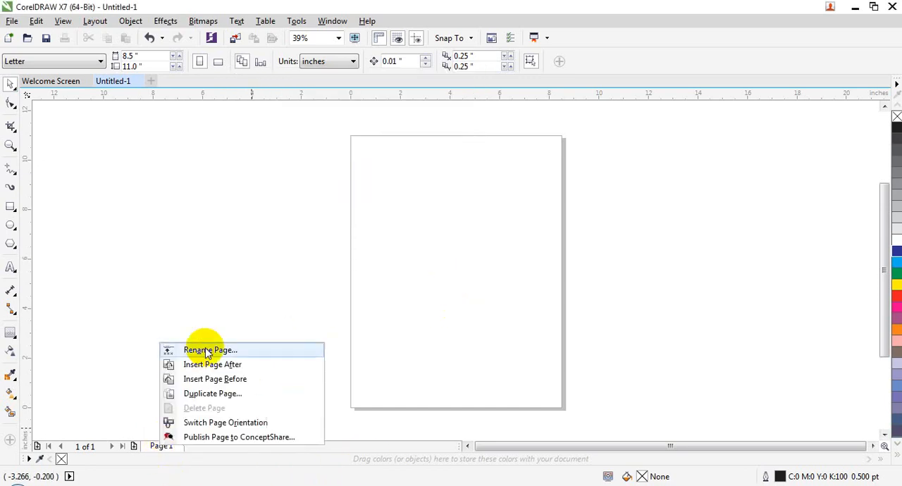
pyautogui.click(209, 348)
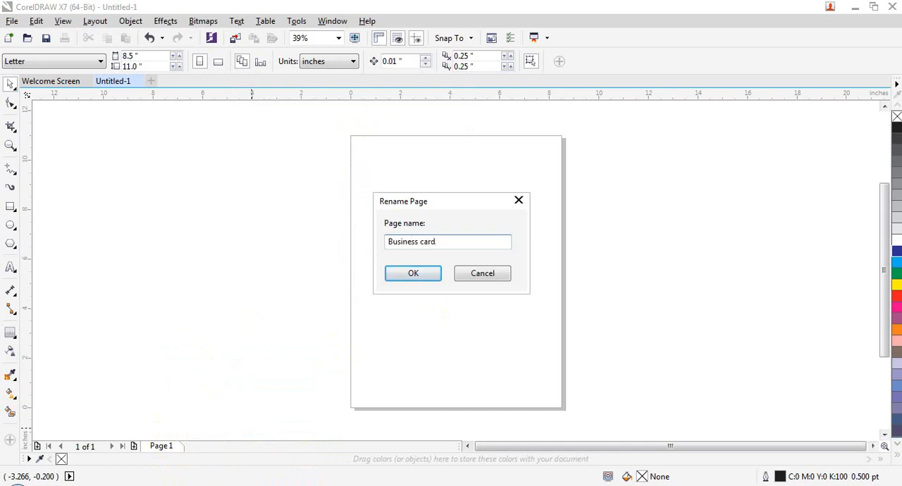
pyautogui.click(417, 275)
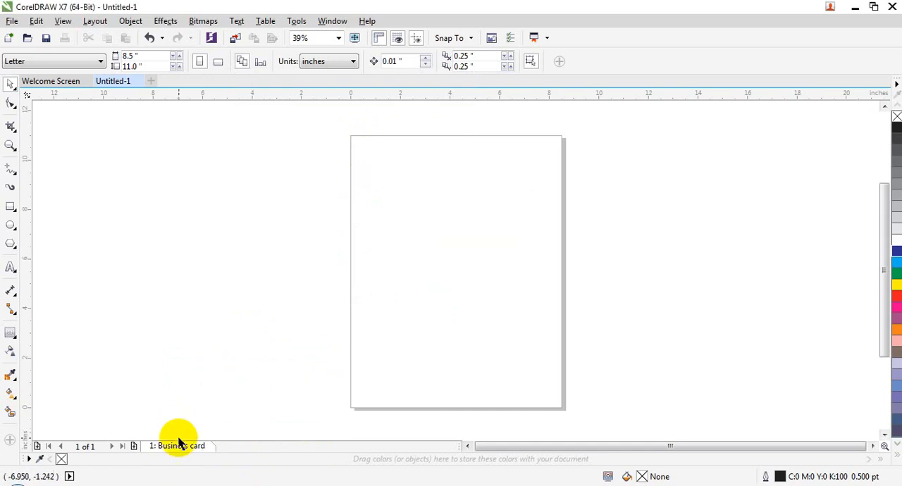
# Step: Insert 5 Letter-size pages after the Business card page, and undo the insertion
pyautogui.click(96, 20)
pyautogui.click(117, 35)
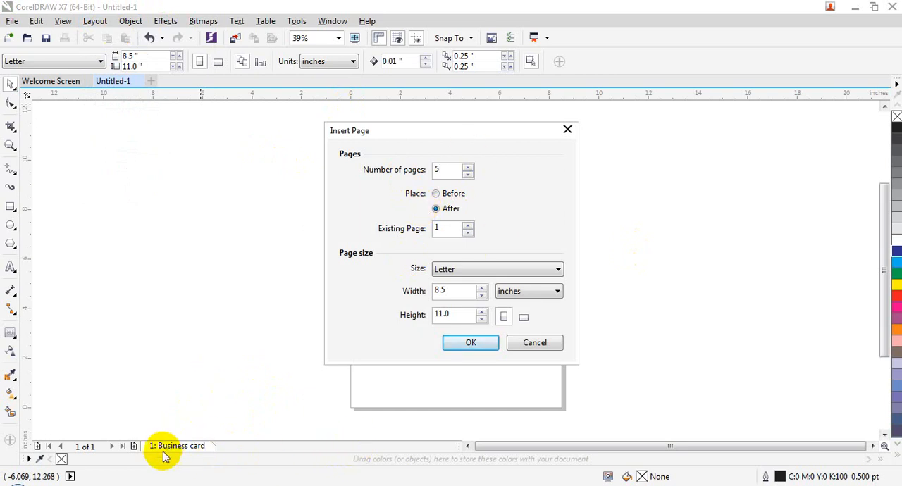
pyautogui.click(472, 343)
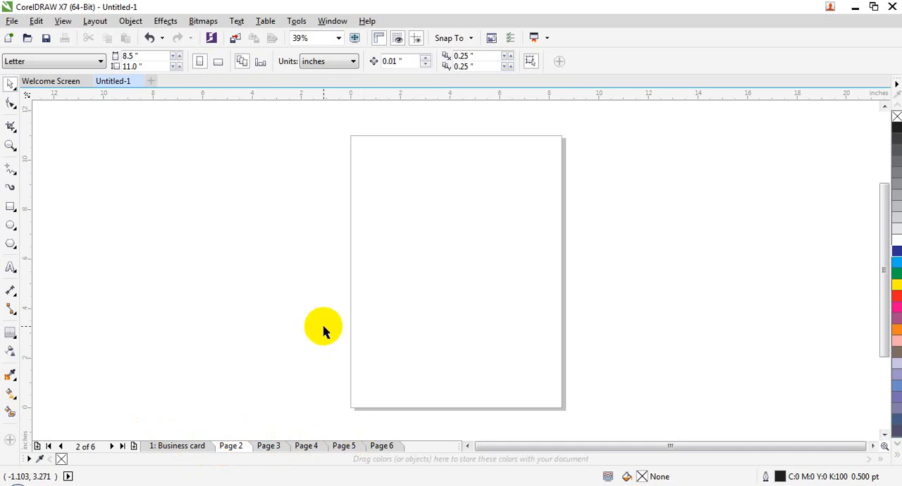
pyautogui.hotkey('ctrl', 'z')
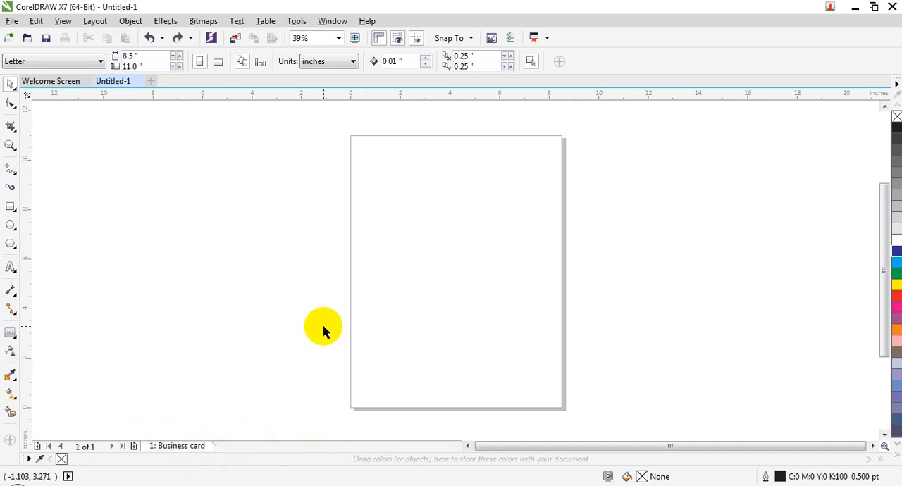
# Step: Insert 5 Letter-size pages before the Business card page
pyautogui.click(94, 21)
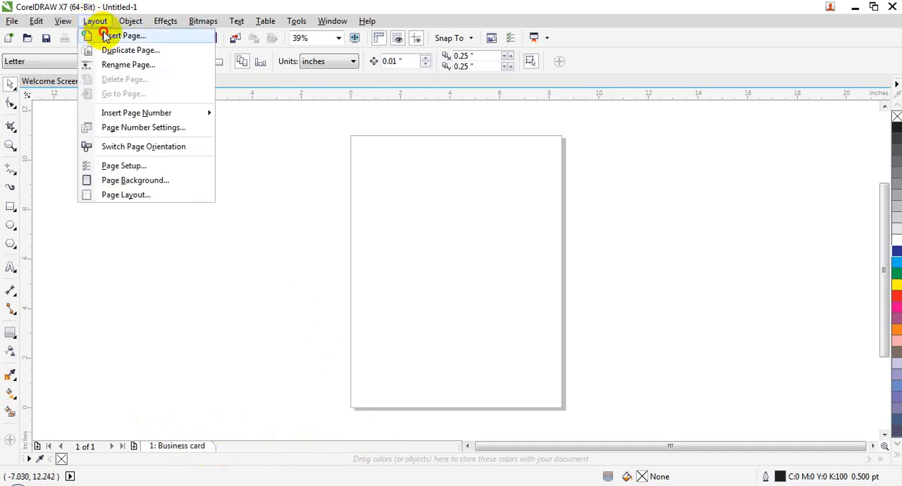
pyautogui.click(95, 35)
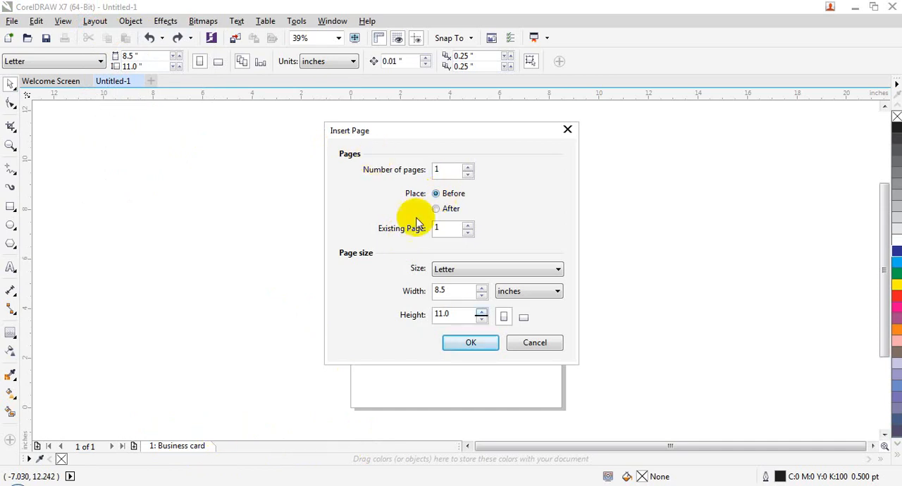
pyautogui.doubleClick(455, 170)
pyautogui.write('5')
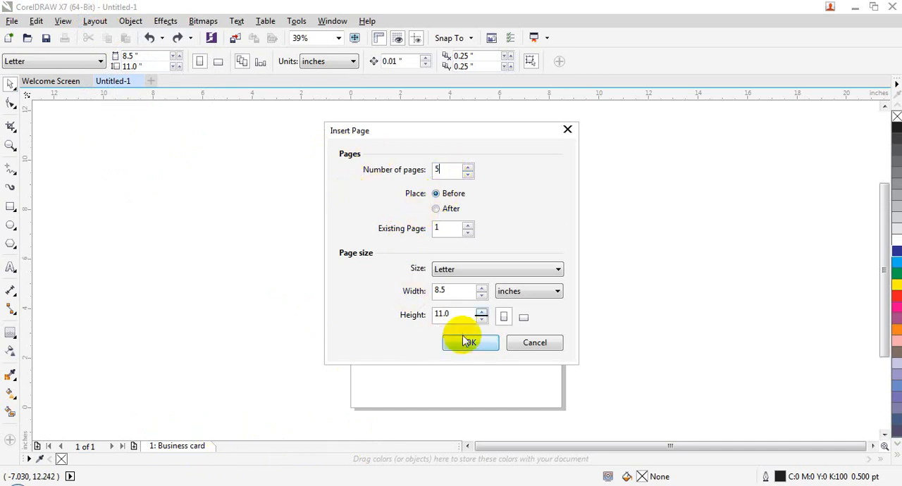
pyautogui.click(468, 342)
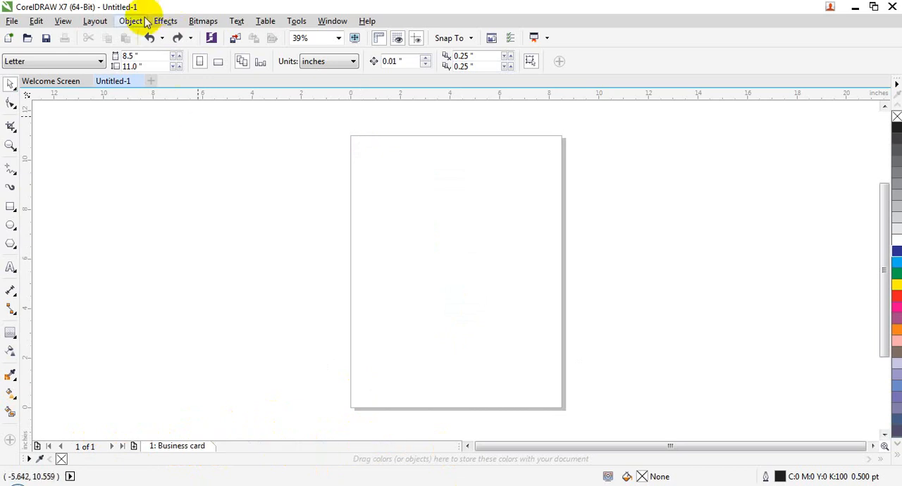
pyautogui.click(94, 21)
pyautogui.click(124, 38)
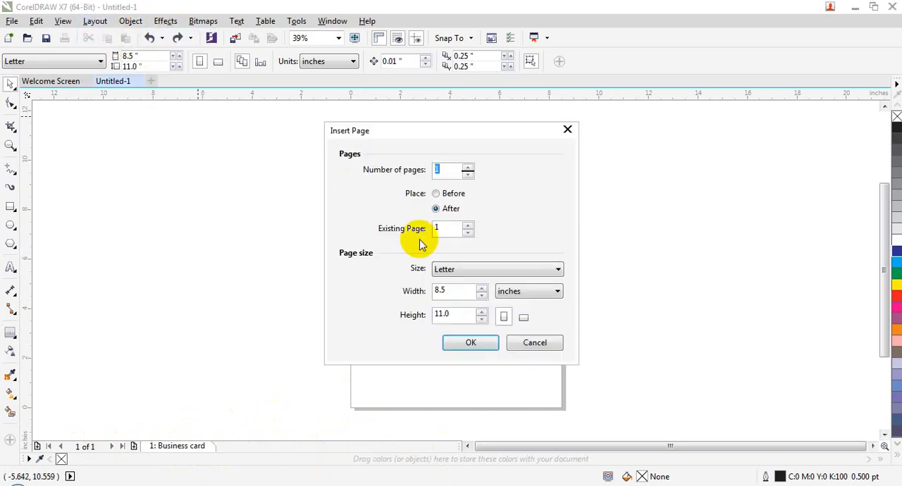
pyautogui.click(456, 229)
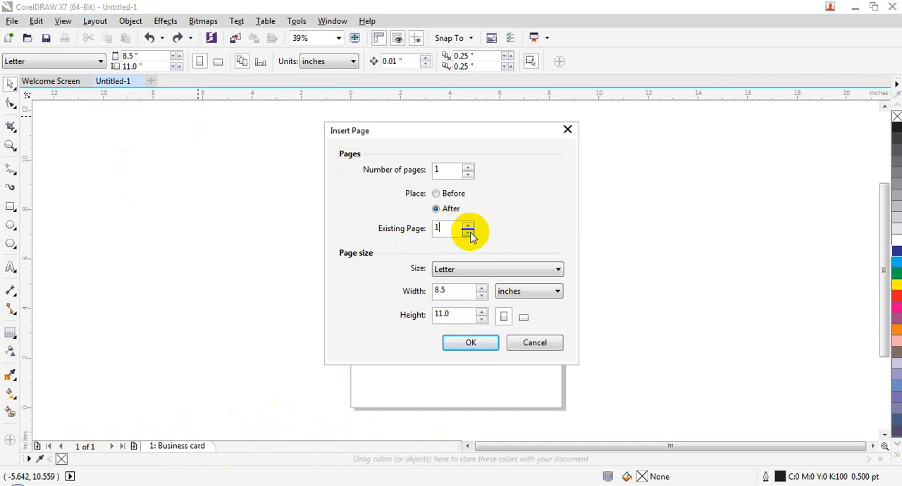
pyautogui.click(468, 226)
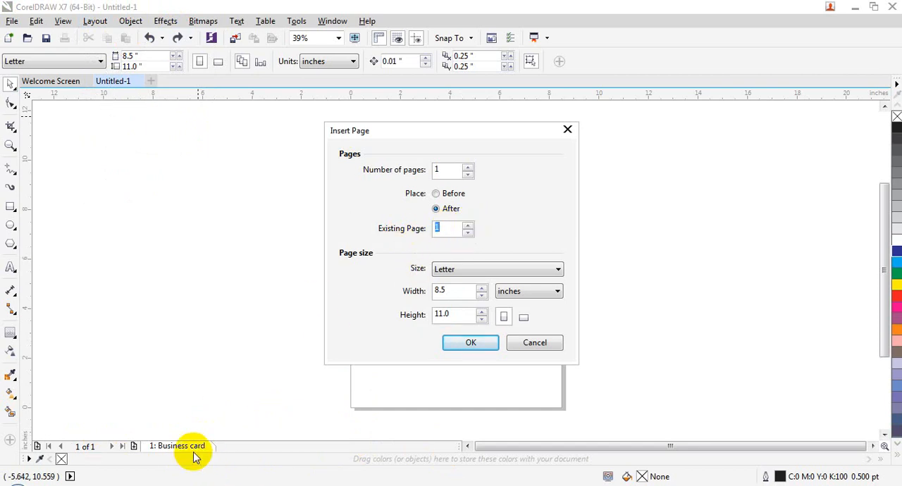
pyautogui.click(557, 343)
pyautogui.click(187, 452)
pyautogui.rightClick(187, 451)
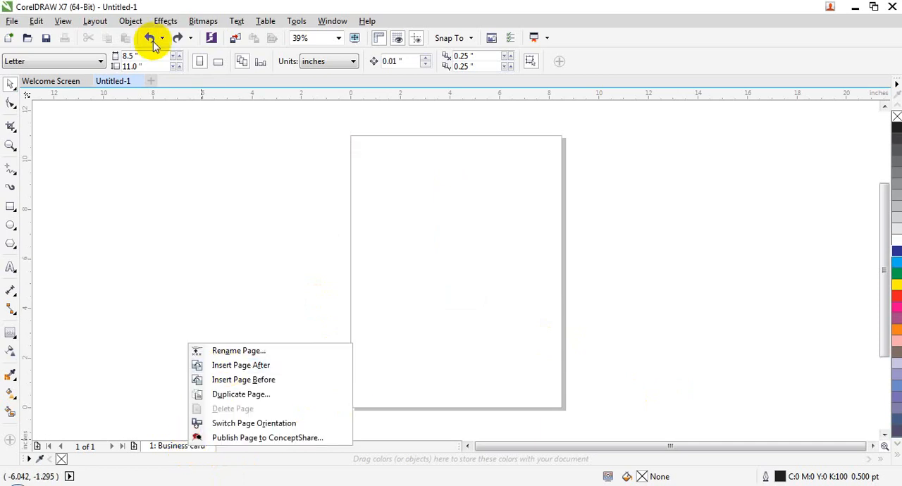
# Step: Insert one Letter-size page after the Business card page, and switch between the two pages
pyautogui.click(95, 21)
pyautogui.click(111, 35)
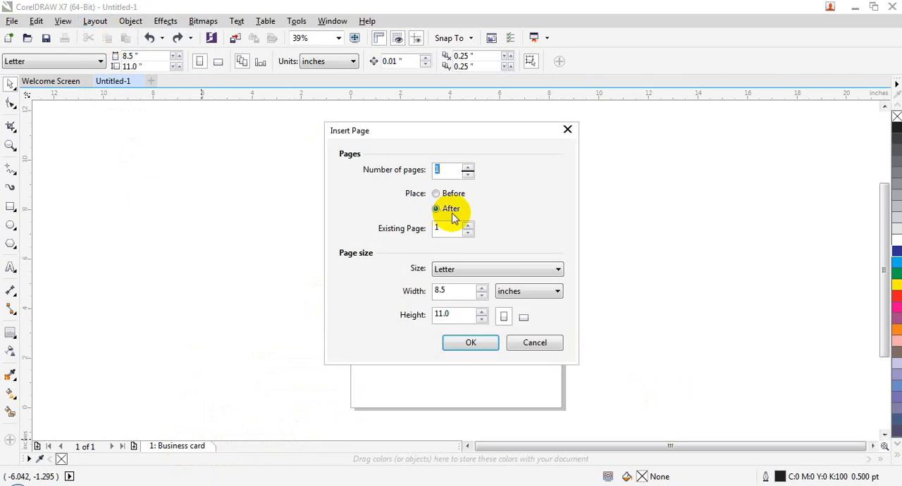
pyautogui.click(465, 342)
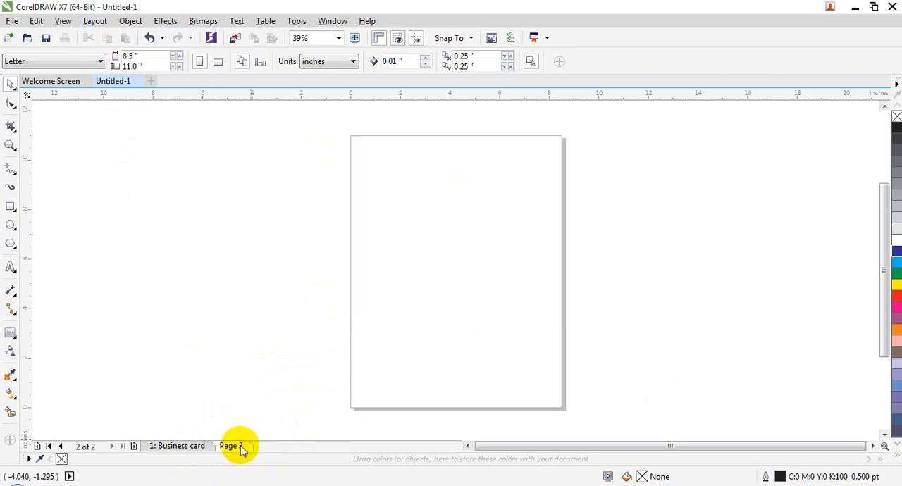
pyautogui.click(196, 445)
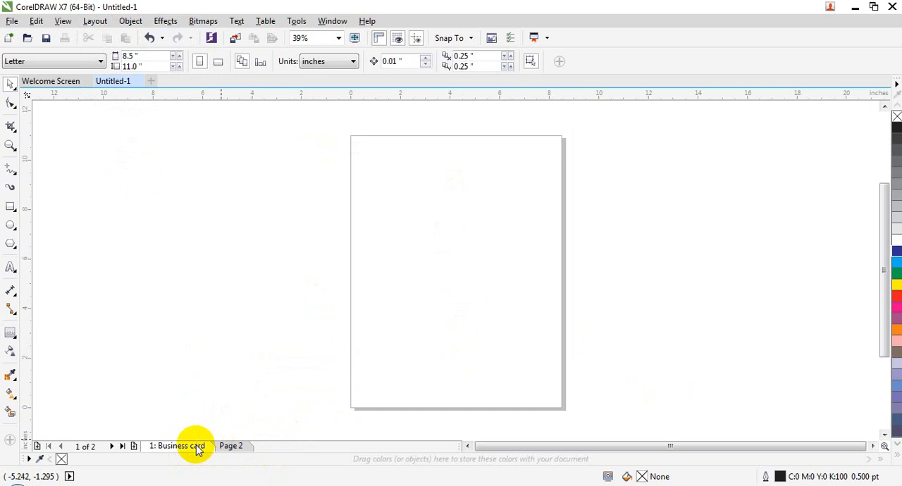
pyautogui.click(232, 446)
# Step: Set up the insertion of 5 new A4 pages after existing page 1
pyautogui.click(95, 20)
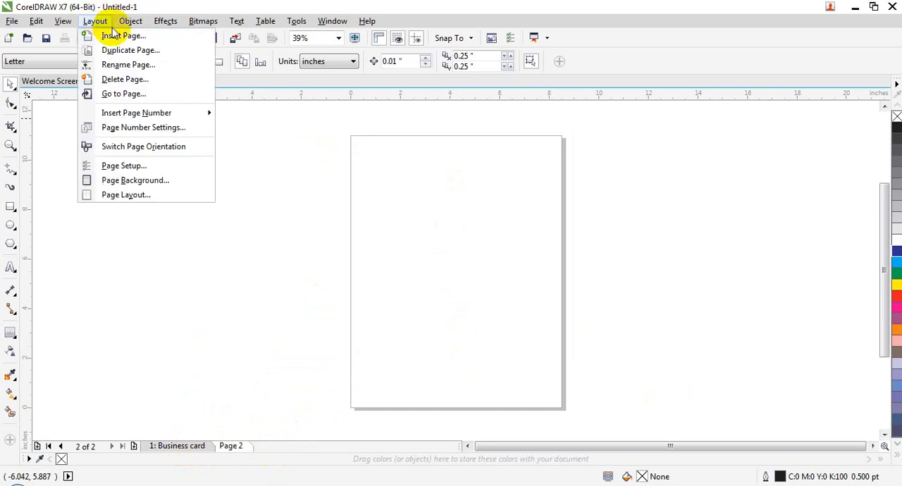
pyautogui.click(107, 33)
pyautogui.write('5')
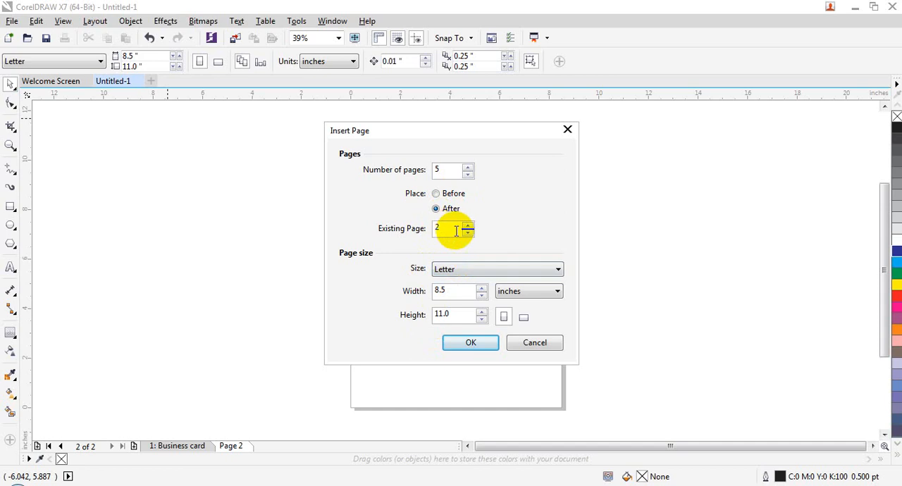
pyautogui.moveTo(446, 229); pyautogui.dragTo(404, 223)
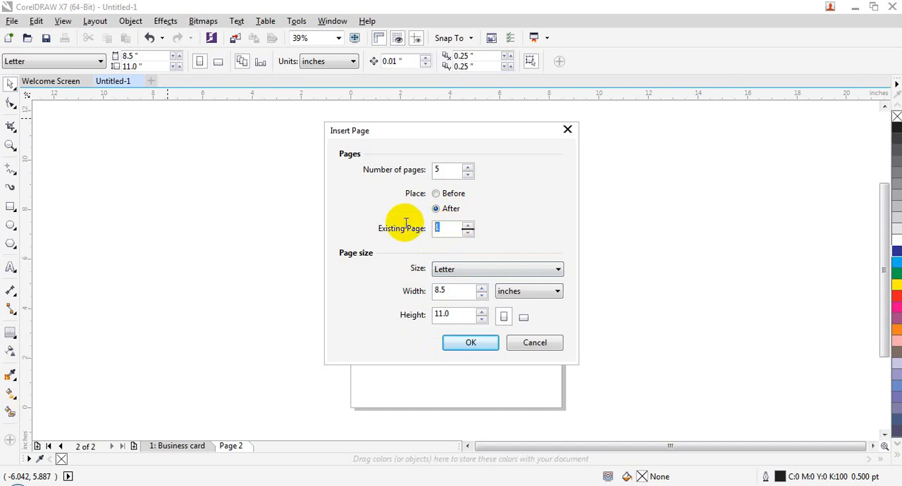
pyautogui.click(469, 226)
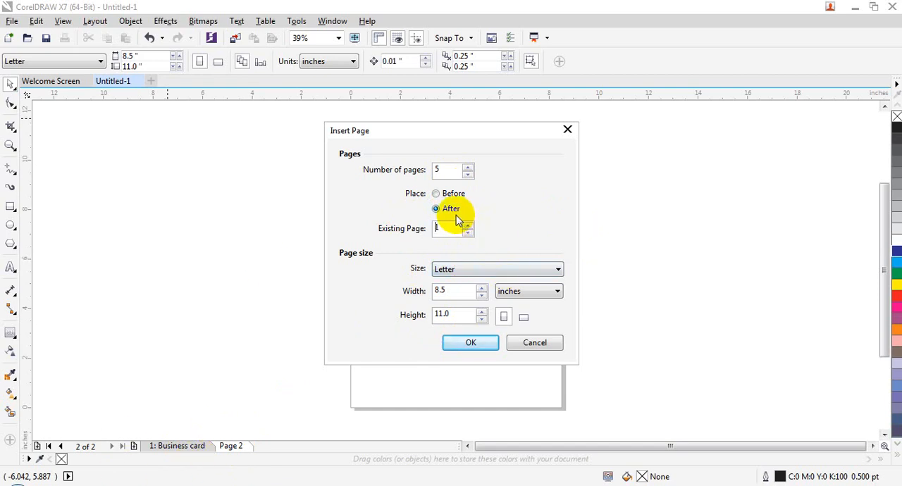
pyautogui.click(468, 272)
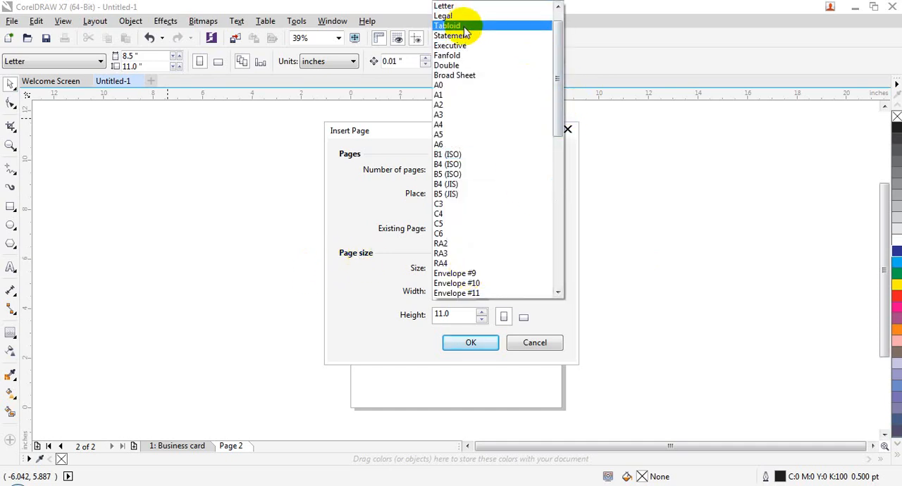
pyautogui.click(451, 126)
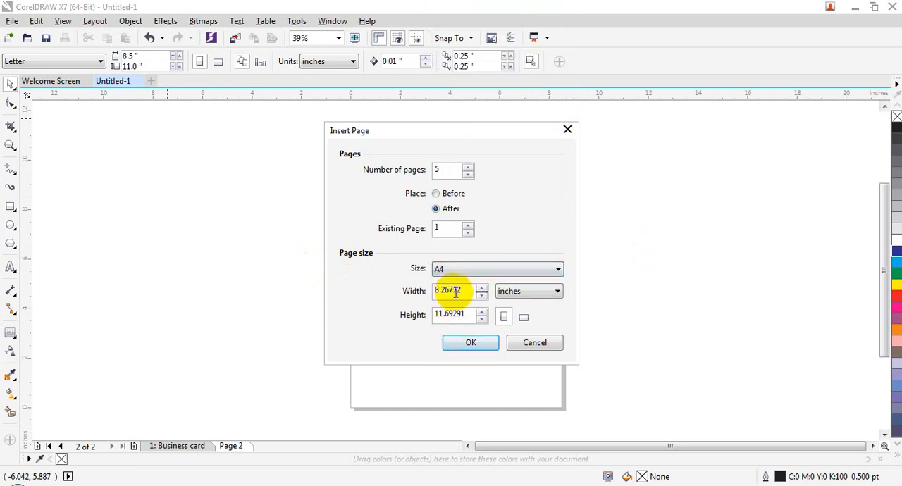
pyautogui.click(519, 295)
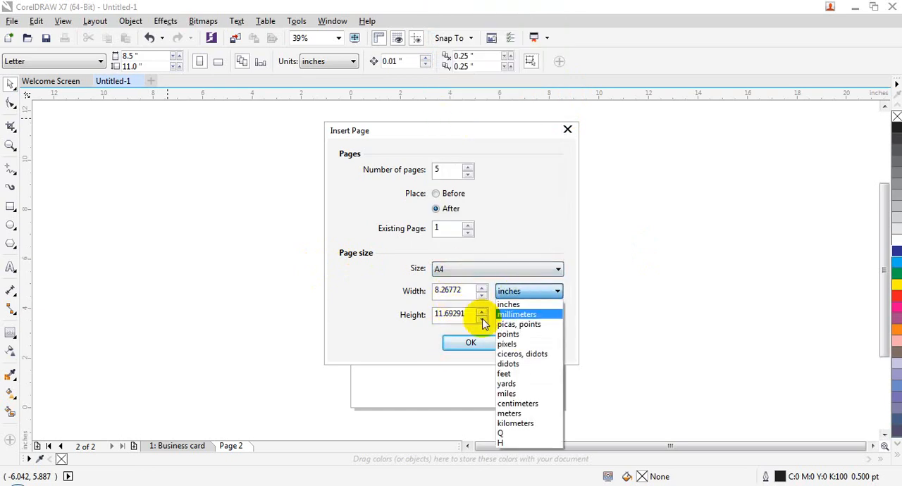
pyautogui.click(458, 269)
pyautogui.moveTo(559, 163); pyautogui.dragTo(560, 264)
pyautogui.moveTo(564, 215); pyautogui.dragTo(559, 36)
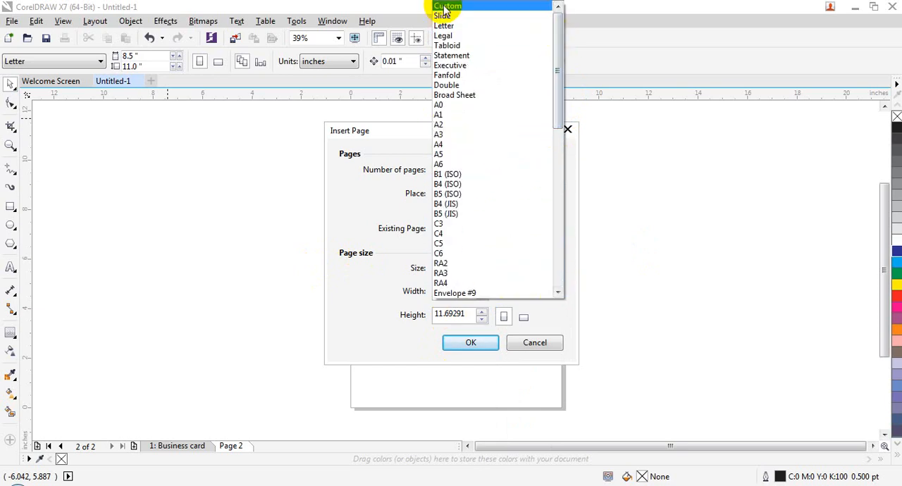
pyautogui.click(348, 274)
# Step: Compare portrait and landscape for the new pages, then insert them in landscape orientation
pyautogui.click(524, 318)
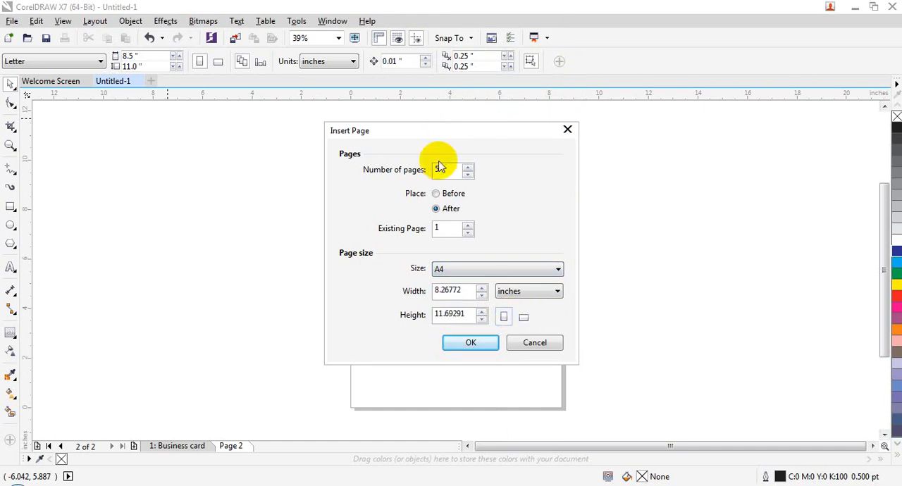
pyautogui.click(522, 317)
pyautogui.click(509, 317)
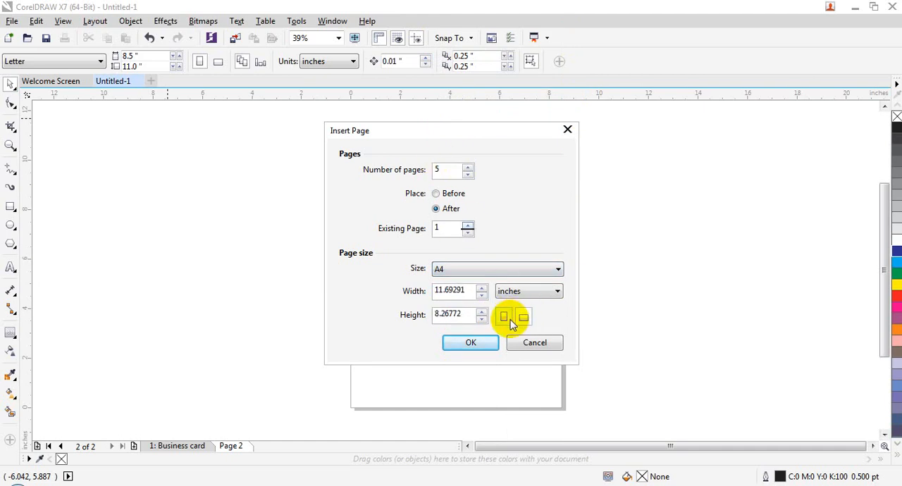
pyautogui.click(507, 318)
pyautogui.click(524, 317)
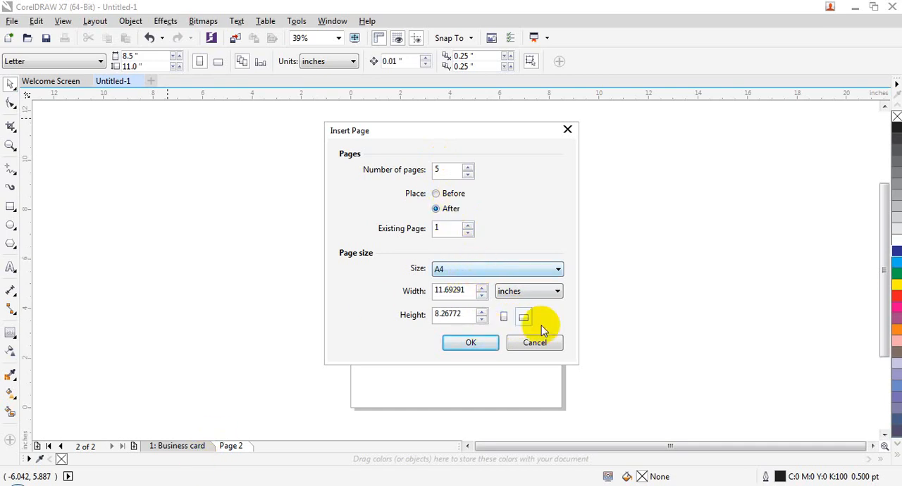
pyautogui.click(482, 348)
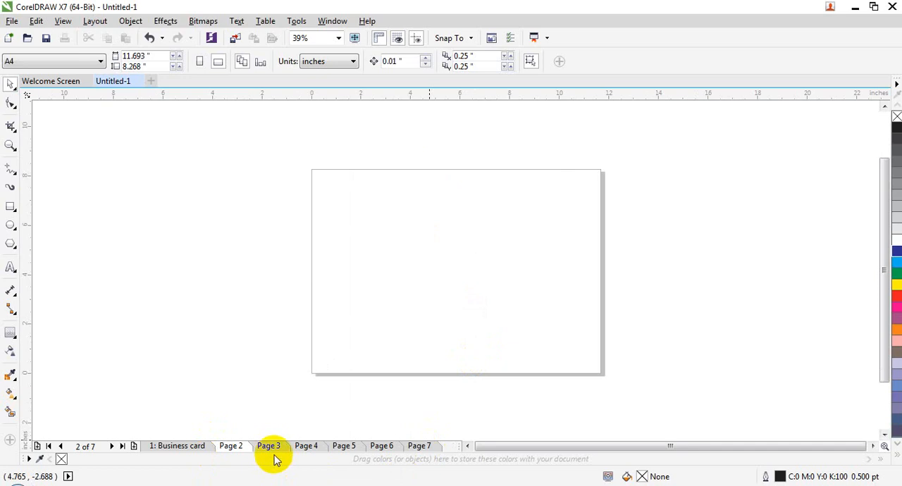
# Step: Go through pages 3 to 7 one by one to check their size and orientation
pyautogui.click(271, 450)
pyautogui.click(322, 449)
pyautogui.click(346, 449)
pyautogui.click(383, 450)
pyautogui.click(414, 450)
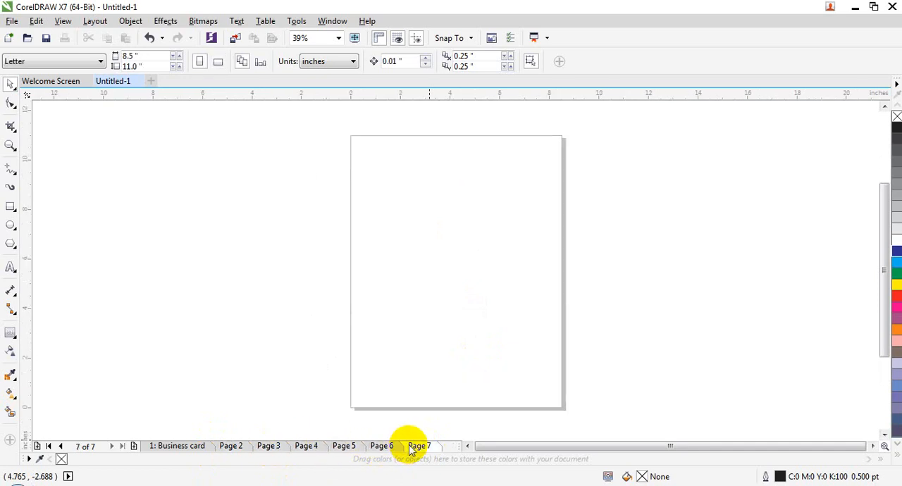
# Step: Undo the insertion of the five A4 pages, and delete page 2 so only the Business card page is left
pyautogui.click(95, 21)
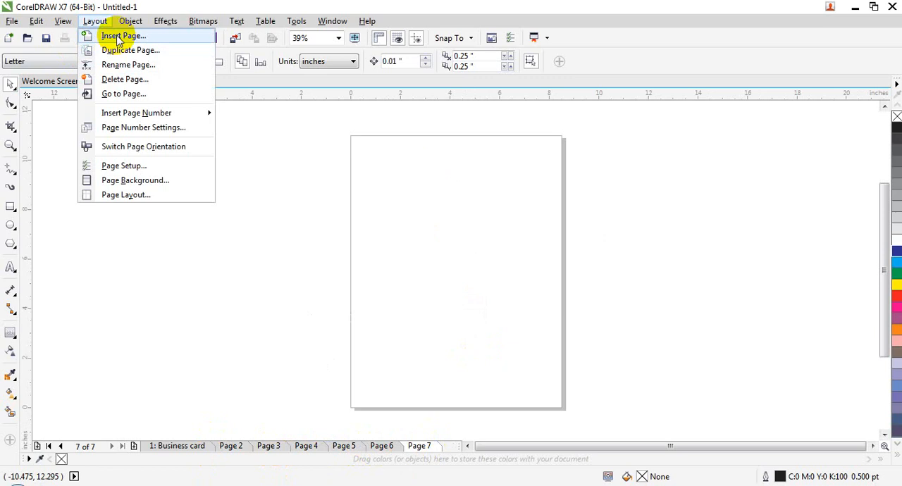
pyautogui.click(319, 372)
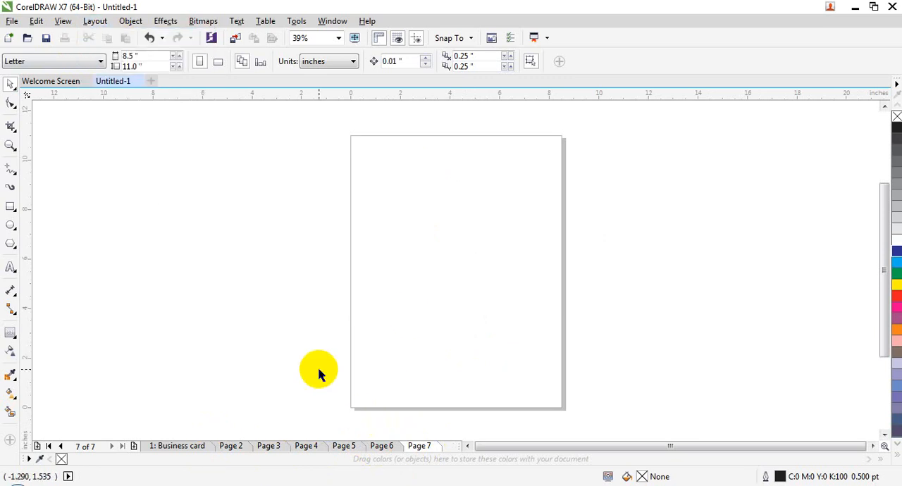
pyautogui.hotkey('ctrl', 'z')
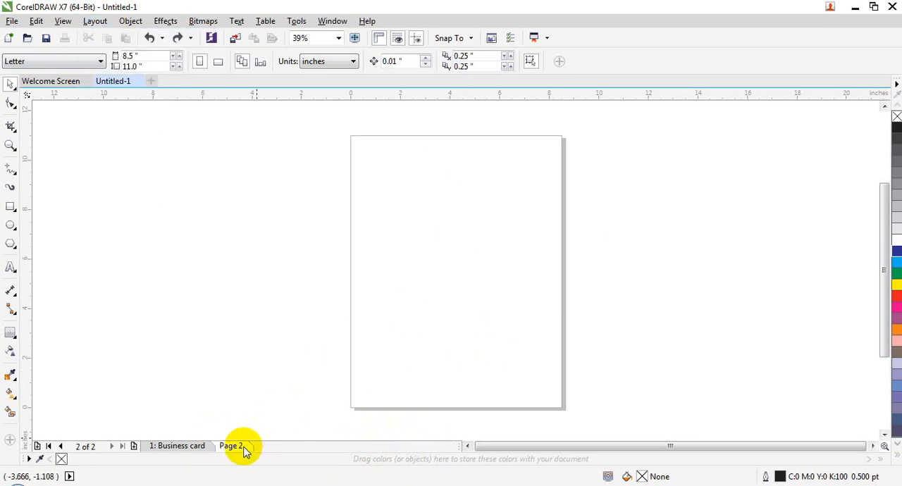
pyautogui.rightClick(243, 451)
pyautogui.click(274, 411)
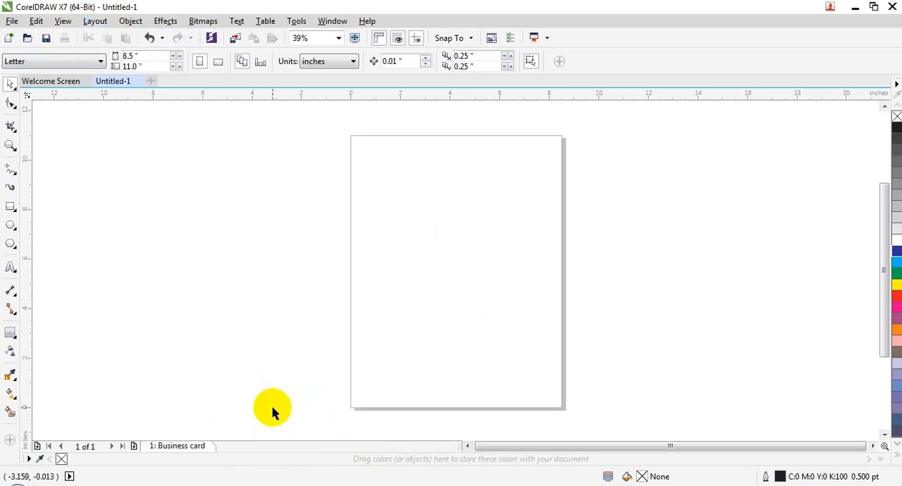
pyautogui.click(95, 21)
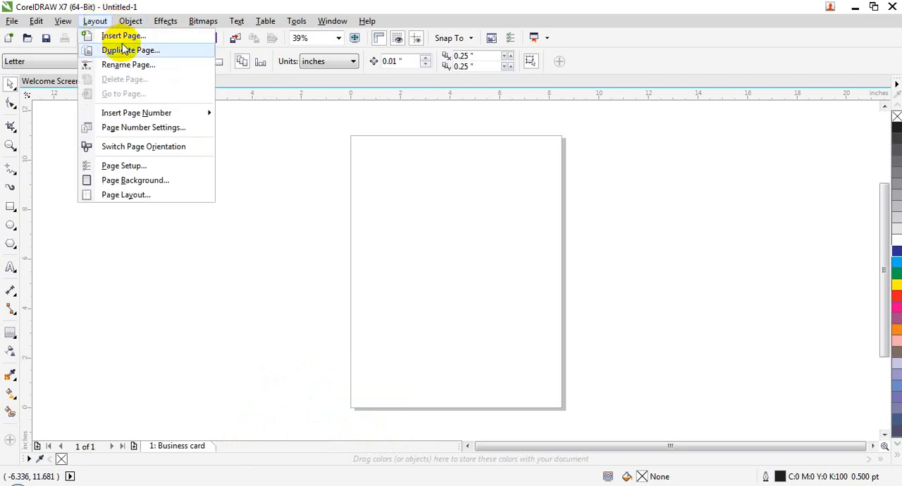
pyautogui.click(200, 440)
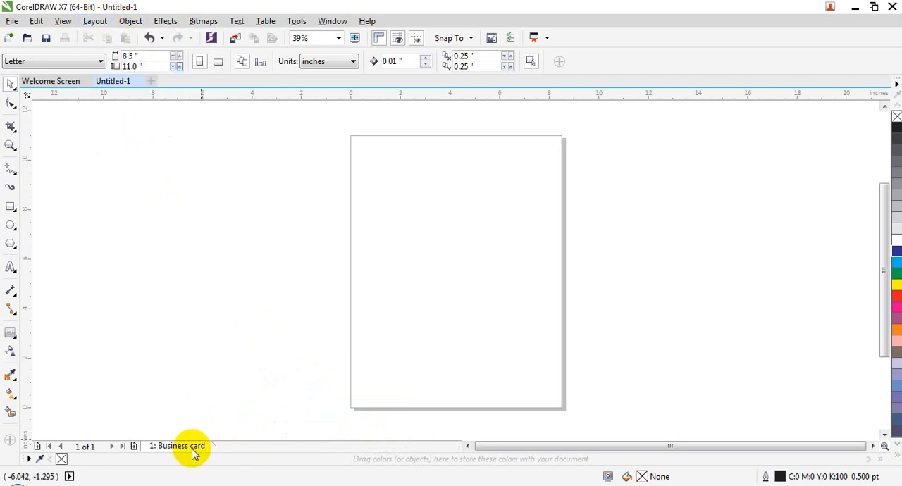
# Step: Change the Business card page's size to the Japanese Business Card preset, and switch it to A4
pyautogui.click(91, 61)
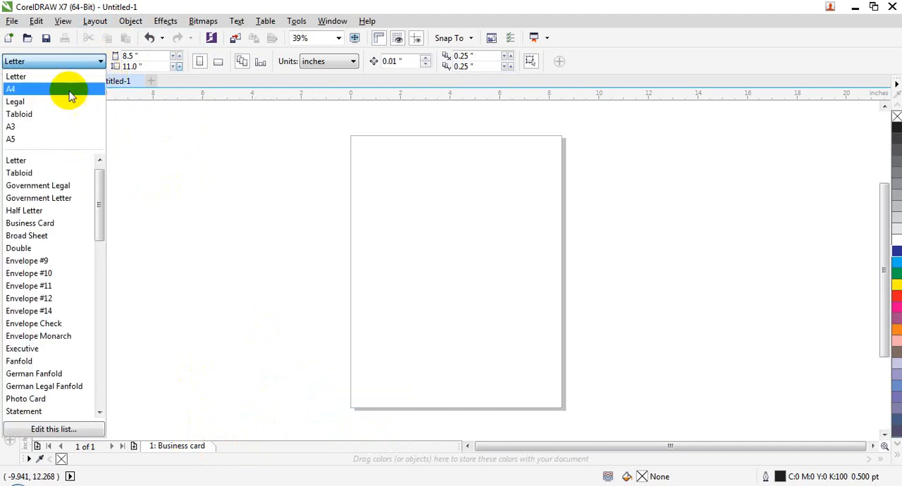
pyautogui.moveTo(103, 219); pyautogui.dragTo(104, 410)
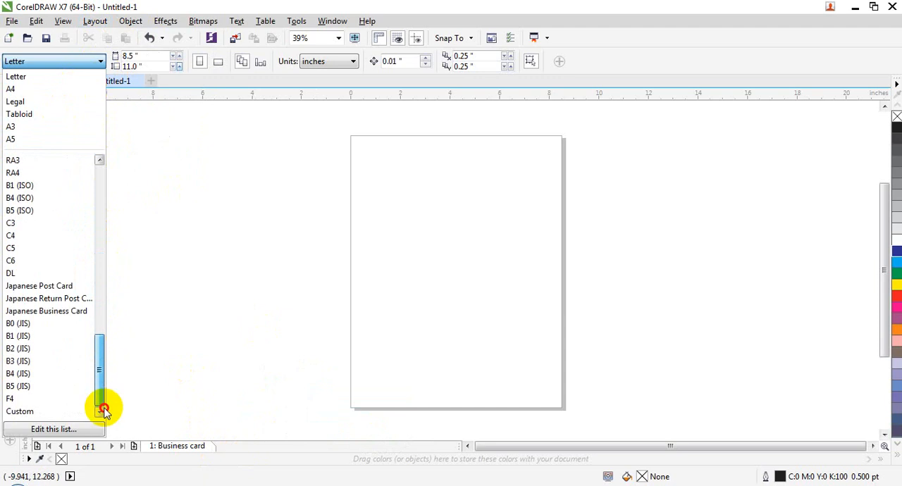
pyautogui.click(72, 314)
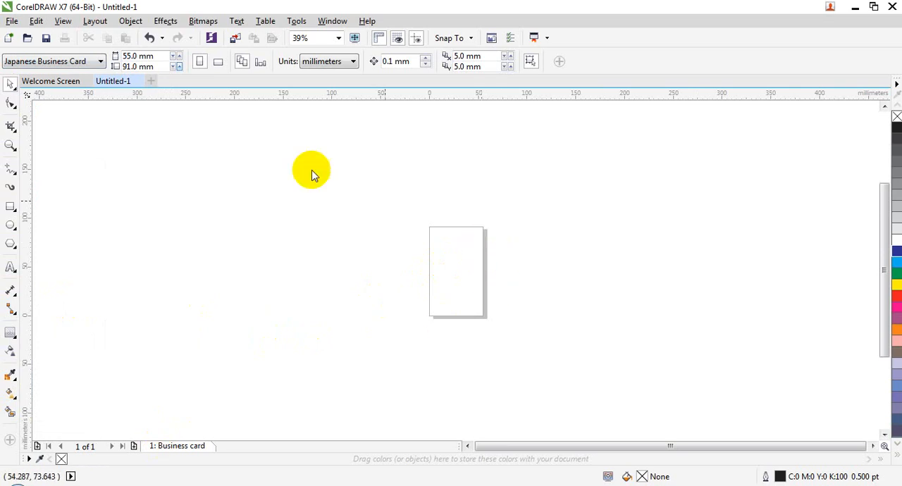
pyautogui.click(62, 61)
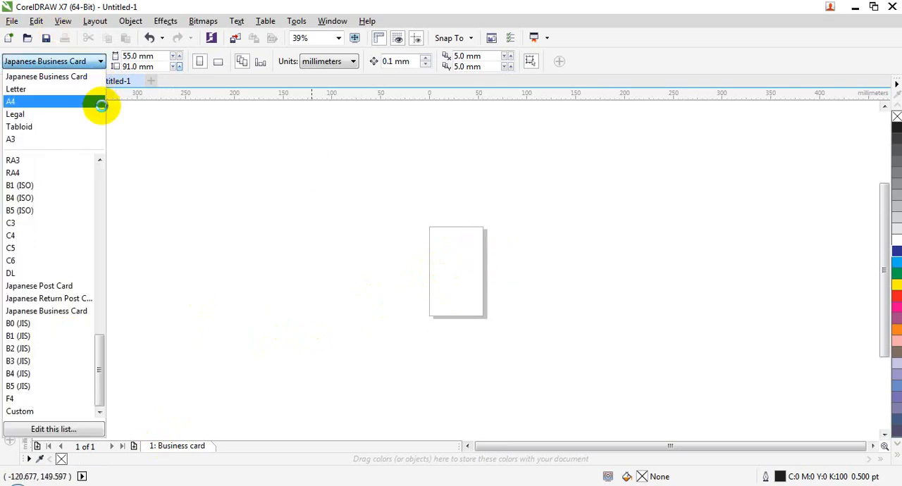
pyautogui.click(101, 101)
# Step: Set the Business card page to the F4 preset size
pyautogui.click(100, 61)
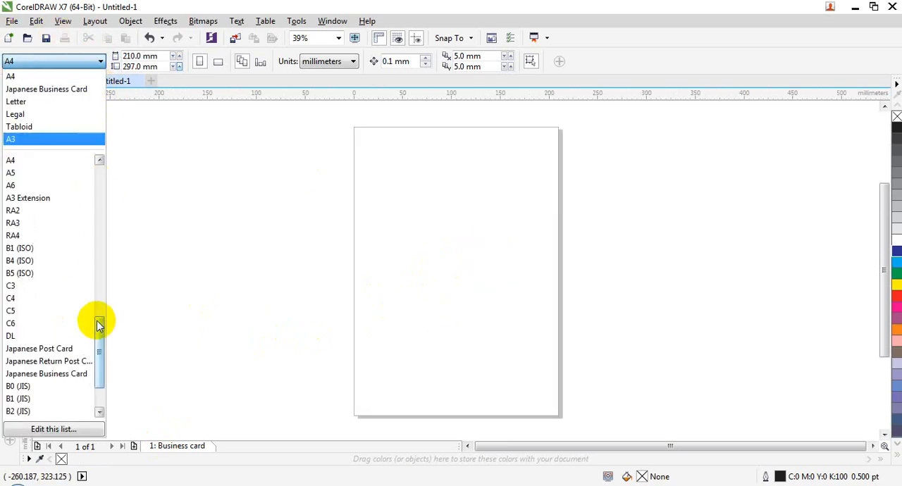
pyautogui.moveTo(101, 334); pyautogui.dragTo(102, 112)
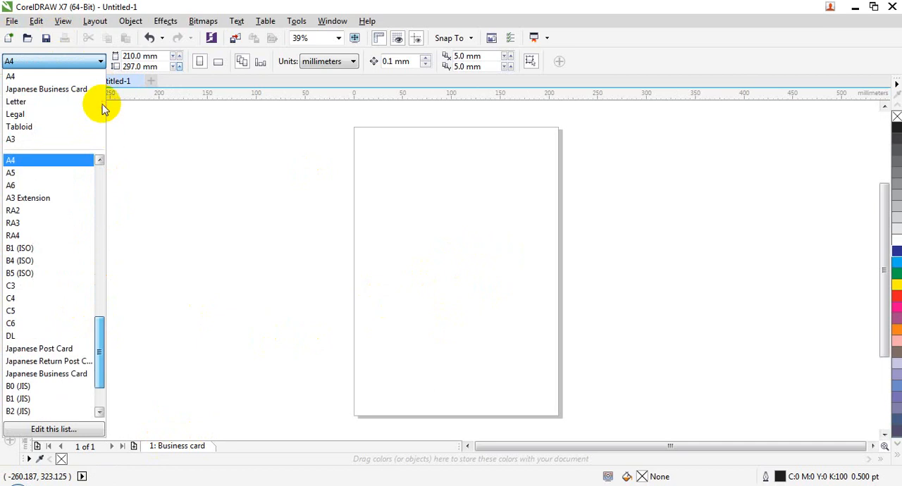
pyautogui.moveTo(103, 322); pyautogui.dragTo(105, 379)
pyautogui.click(55, 399)
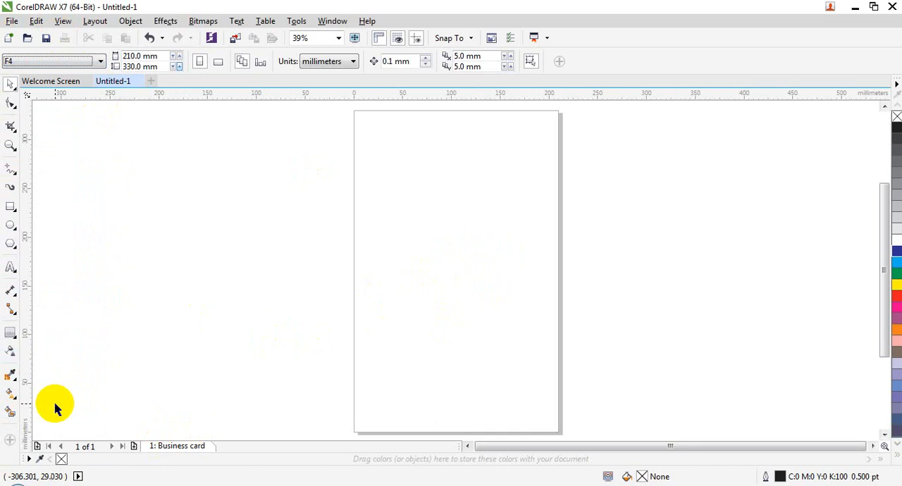
# Step: Give the Business card page a custom size of 200 mm wide by 300 mm high
pyautogui.click(84, 63)
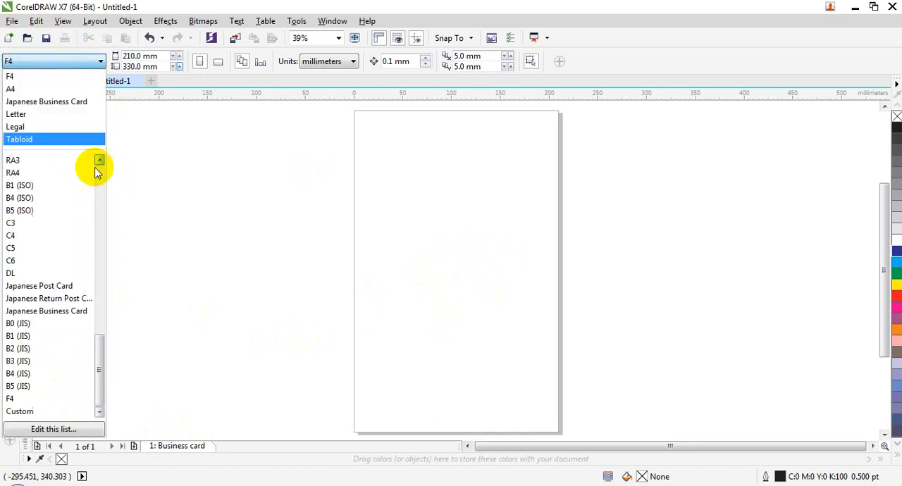
pyautogui.click(69, 411)
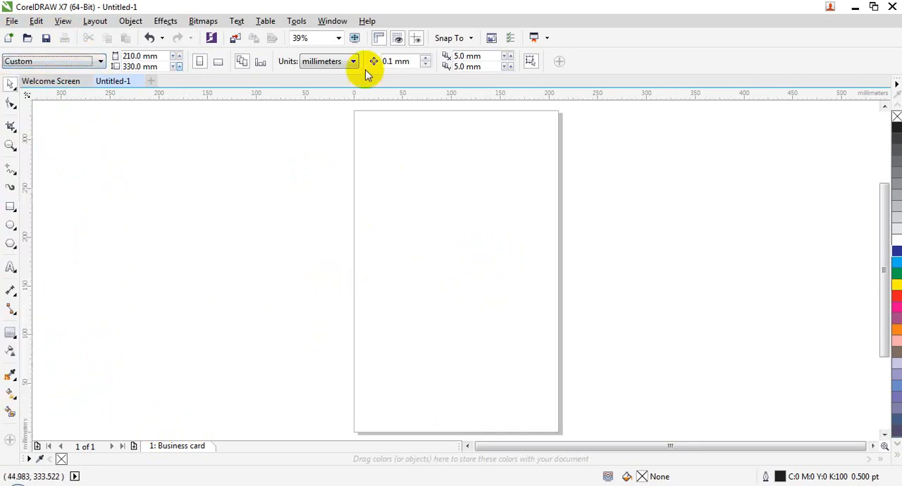
pyautogui.press('Tab')
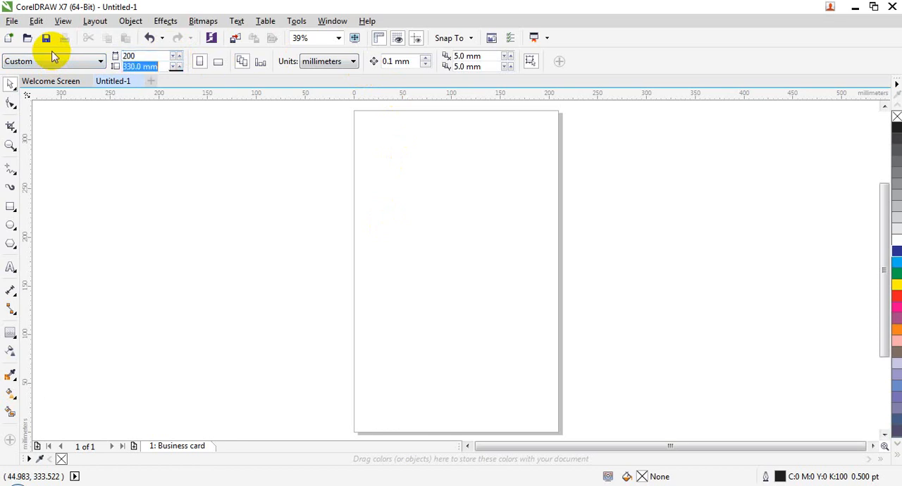
pyautogui.press('Return')
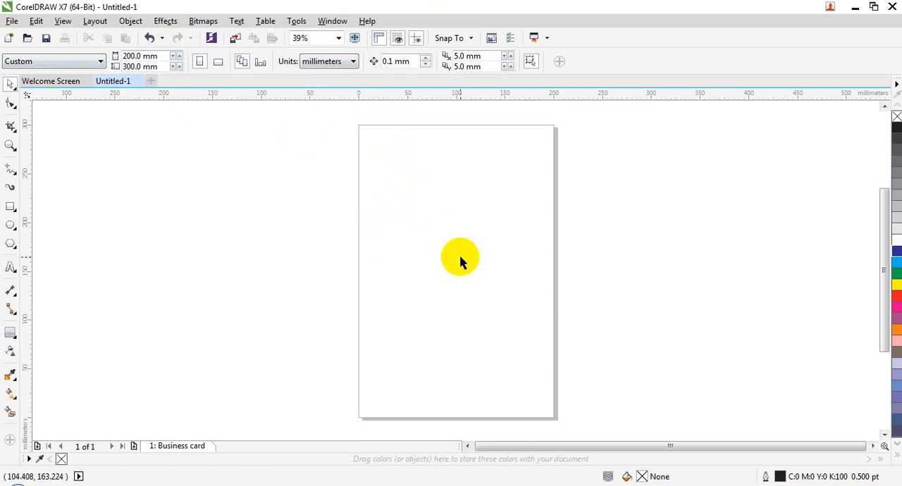
pyautogui.click(407, 182)
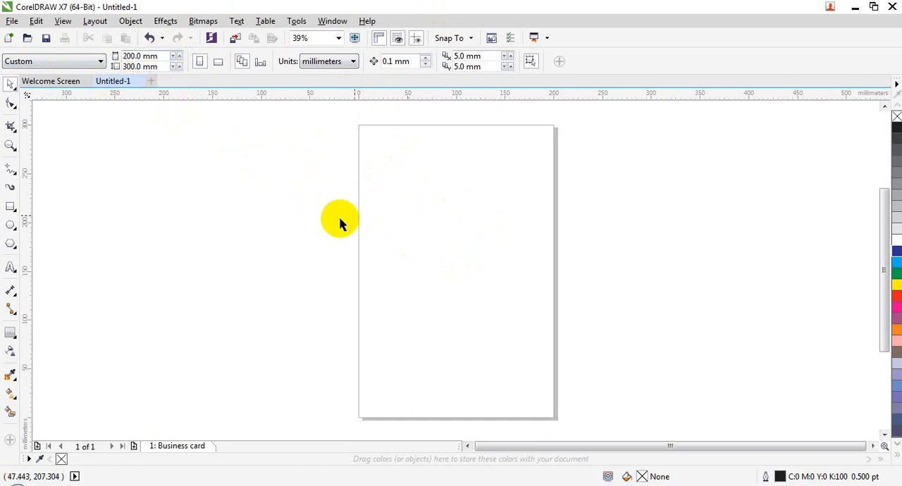
# Step: Duplicate the Business card page, placing the new page after it and copying the layers only
pyautogui.click(95, 21)
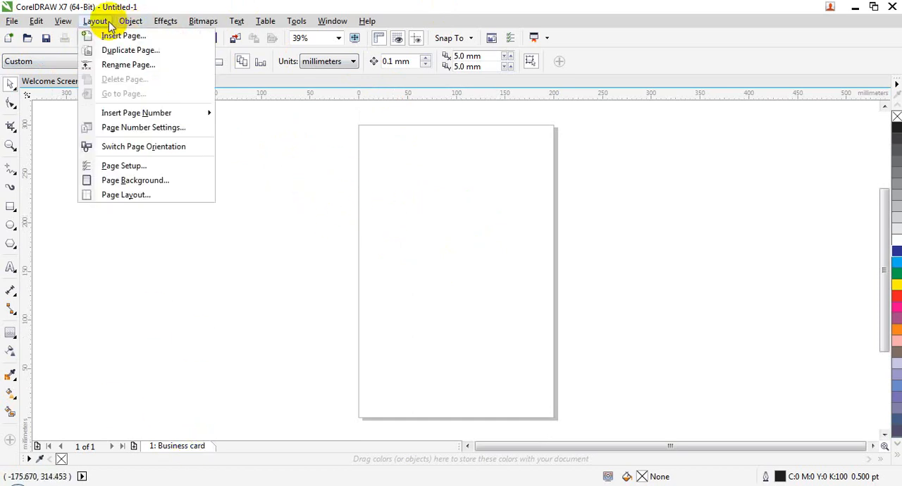
pyautogui.click(126, 50)
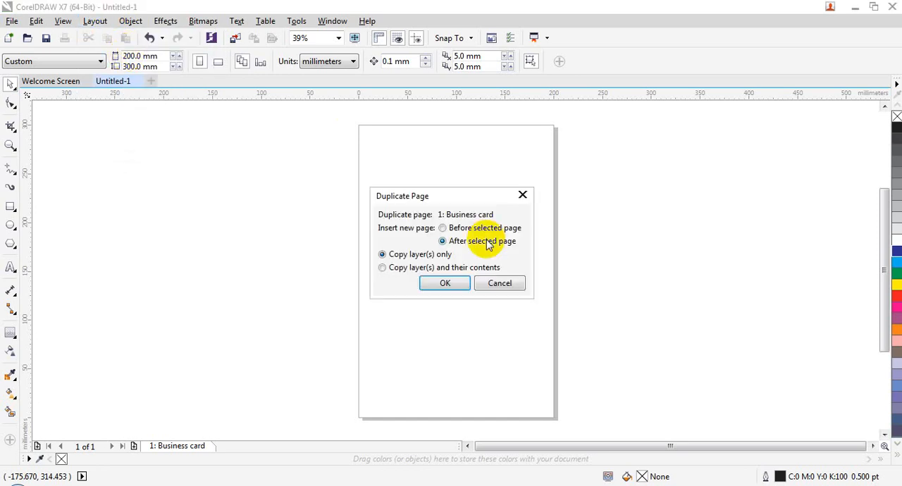
pyautogui.moveTo(479, 202); pyautogui.dragTo(462, 107)
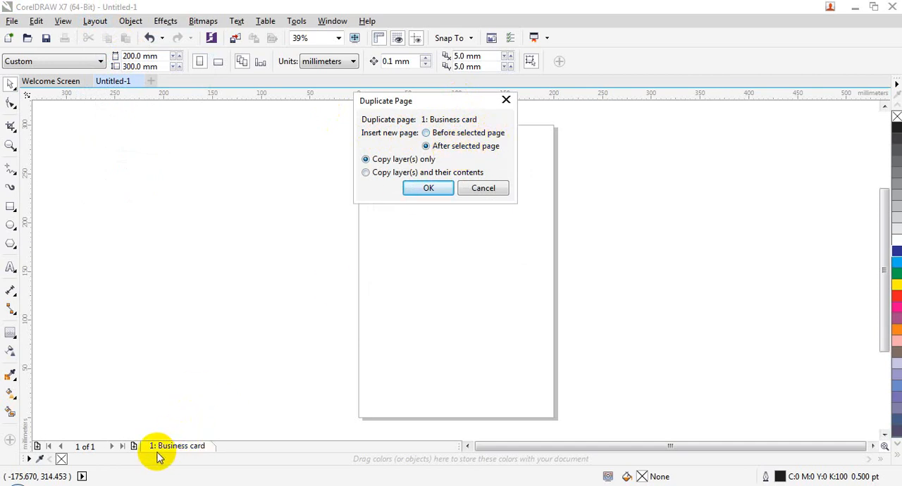
pyautogui.click(454, 134)
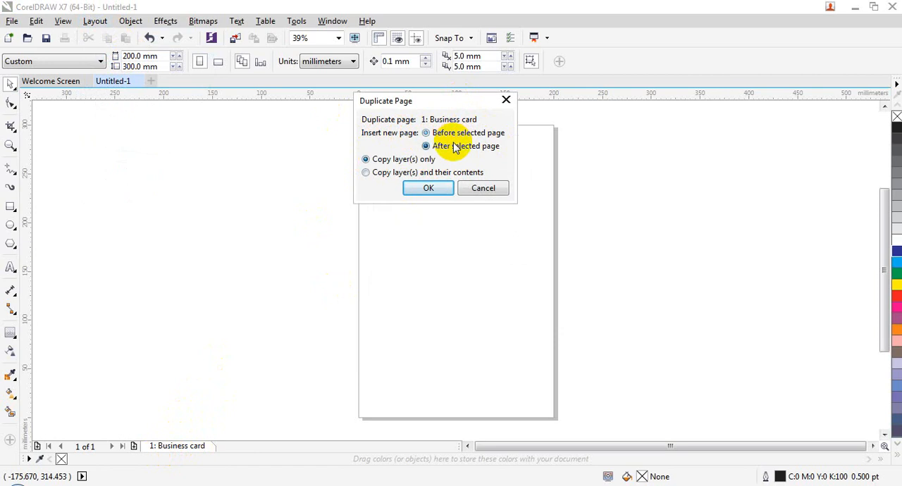
pyautogui.click(452, 190)
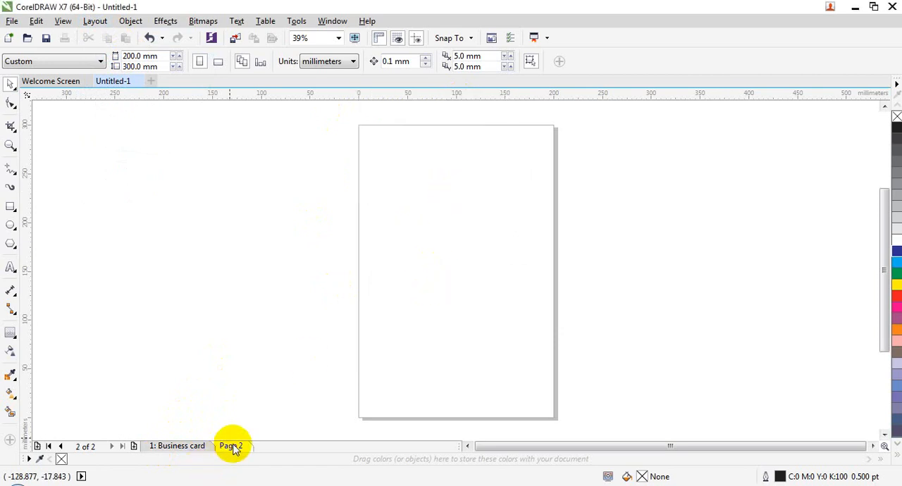
pyautogui.click(201, 446)
# Step: Delete the duplicated Page 2 from the document
pyautogui.rightClick(224, 446)
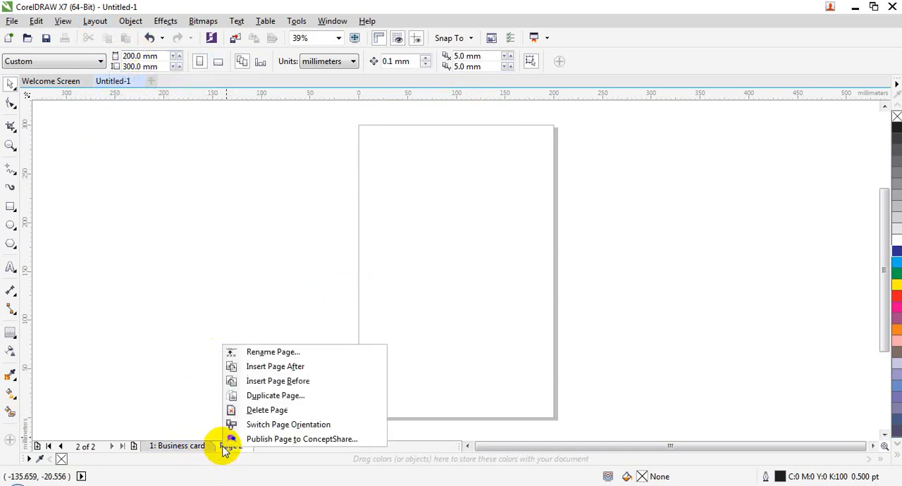
pyautogui.click(273, 396)
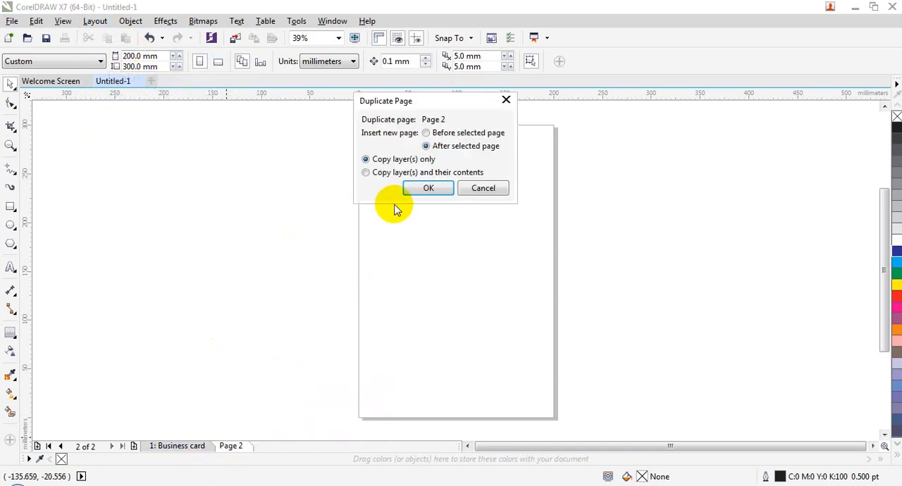
pyautogui.click(484, 188)
pyautogui.rightClick(236, 447)
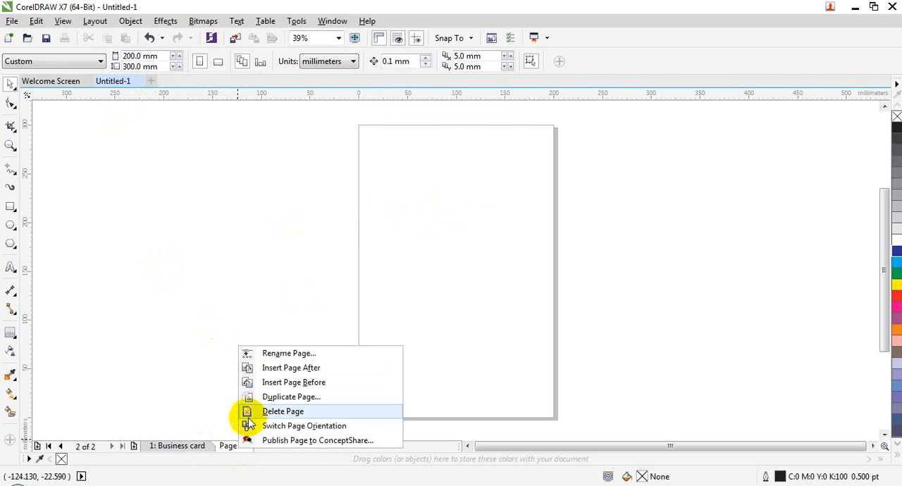
pyautogui.click(262, 410)
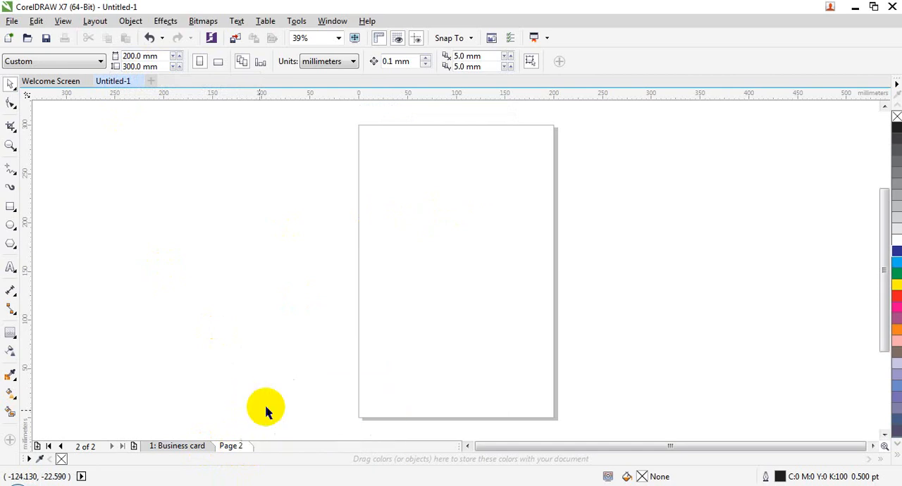
# Step: Draw a rectangle about 134 mm wide by 170 mm high on the Business card page and fill it green
pyautogui.click(11, 207)
pyautogui.moveTo(383, 191); pyautogui.dragTo(515, 357)
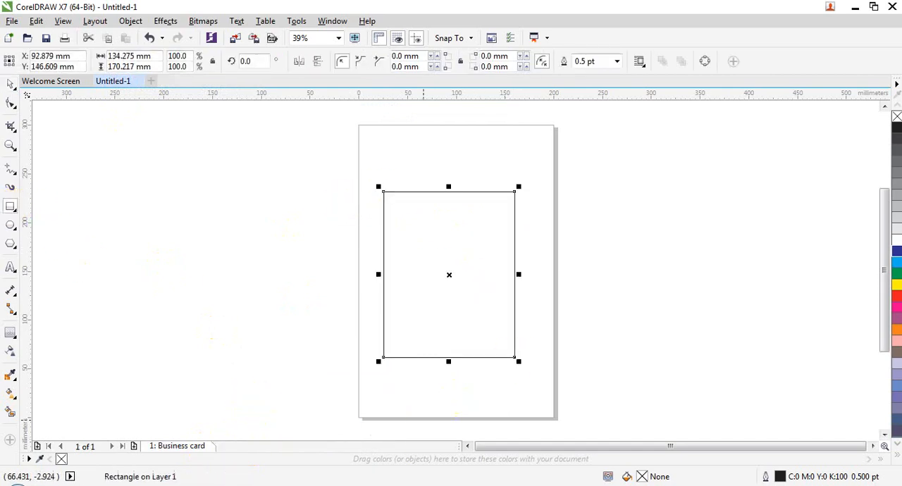
pyautogui.click(895, 275)
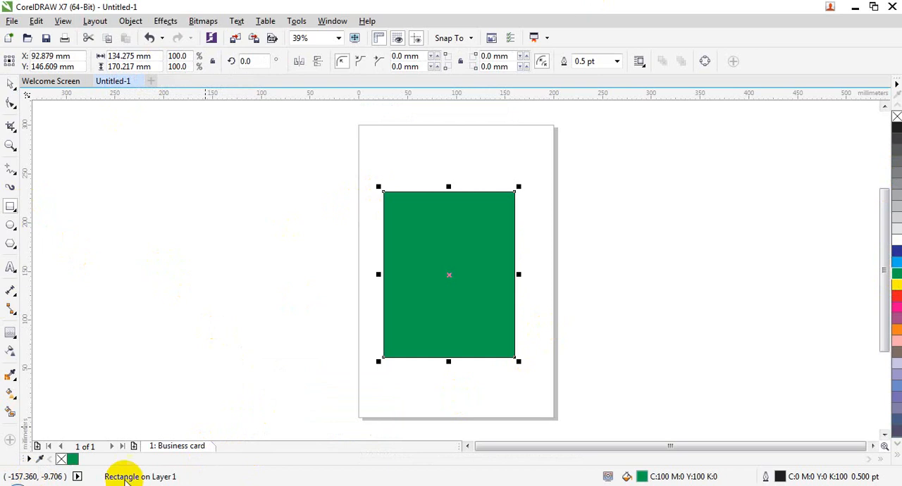
# Step: Duplicate the Business card page with its layers only, compare both pages, and undo the duplication
pyautogui.click(94, 22)
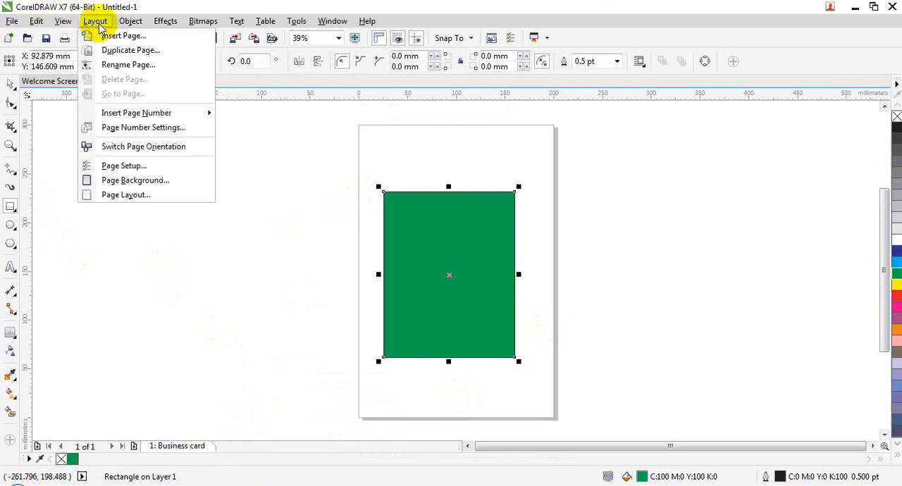
pyautogui.click(143, 50)
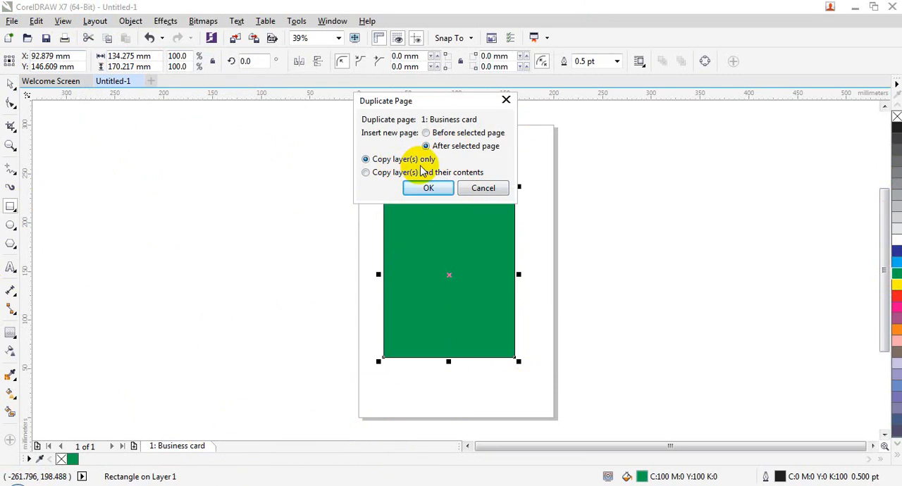
pyautogui.click(428, 188)
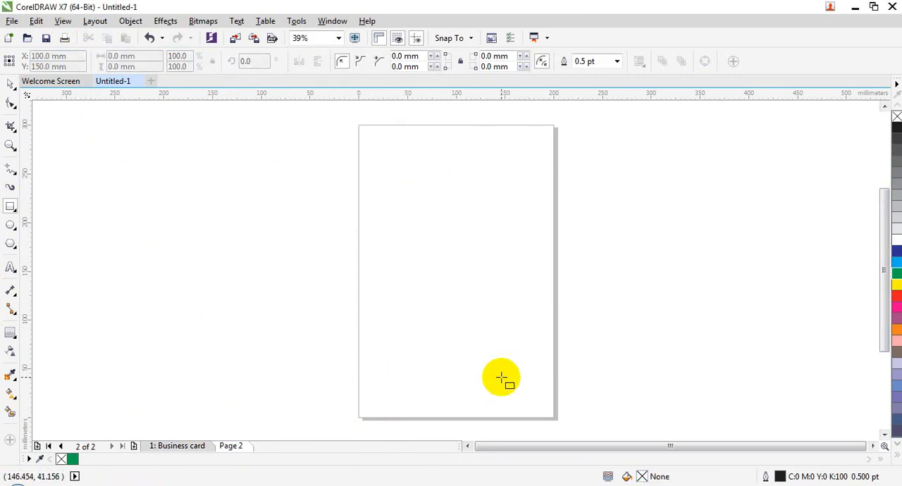
pyautogui.click(214, 448)
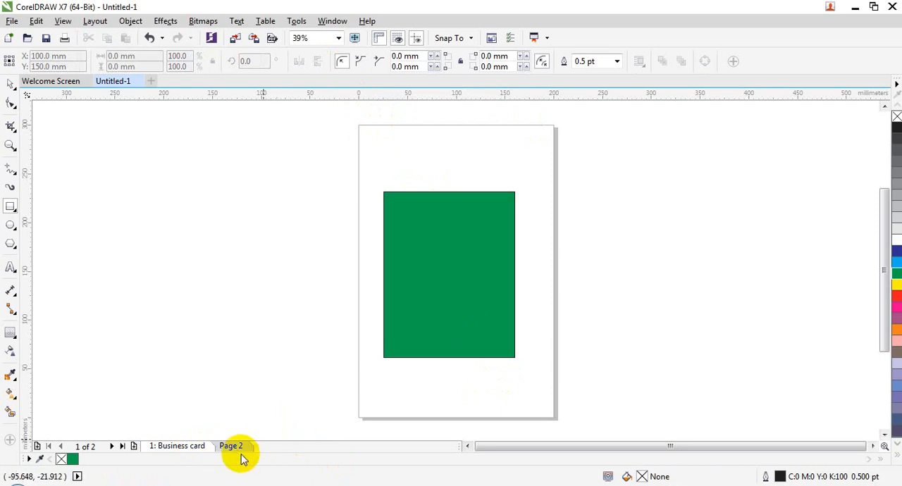
pyautogui.click(239, 446)
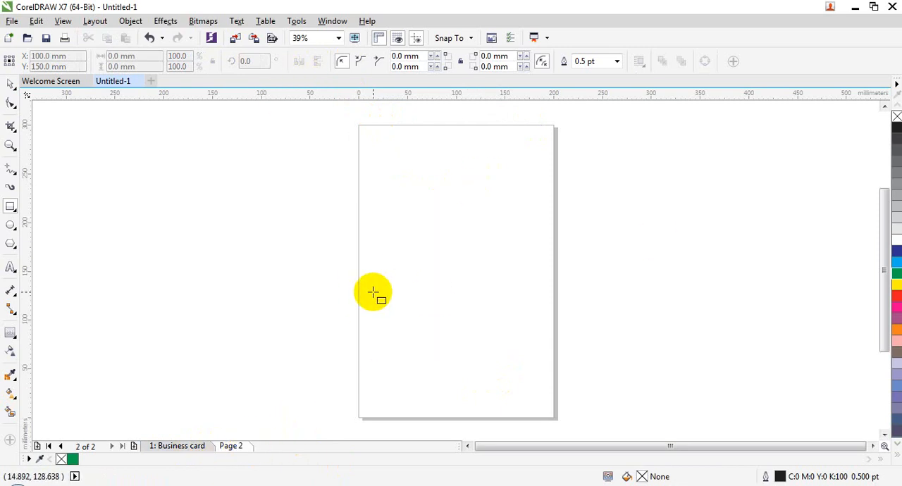
pyautogui.hotkey('ctrl', 'z')
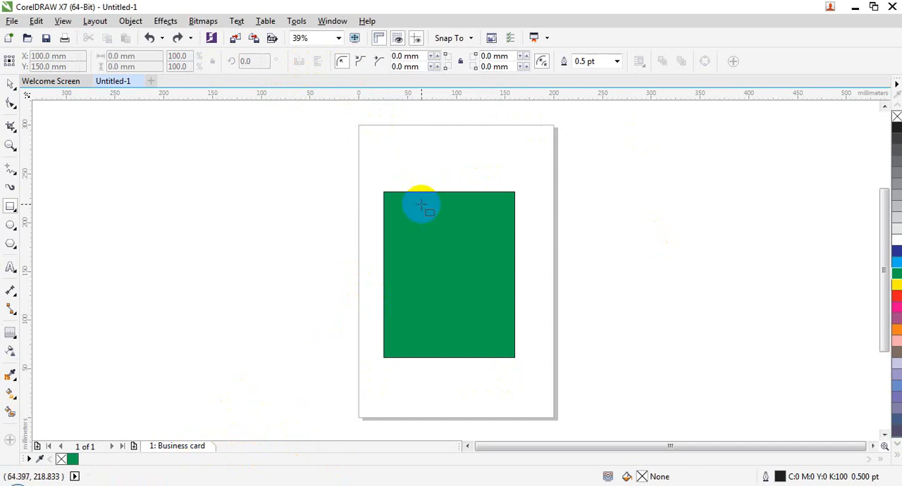
# Step: Duplicate the Business card page after itself with its layers and their contents, and compare the two pages
pyautogui.click(95, 20)
pyautogui.click(127, 50)
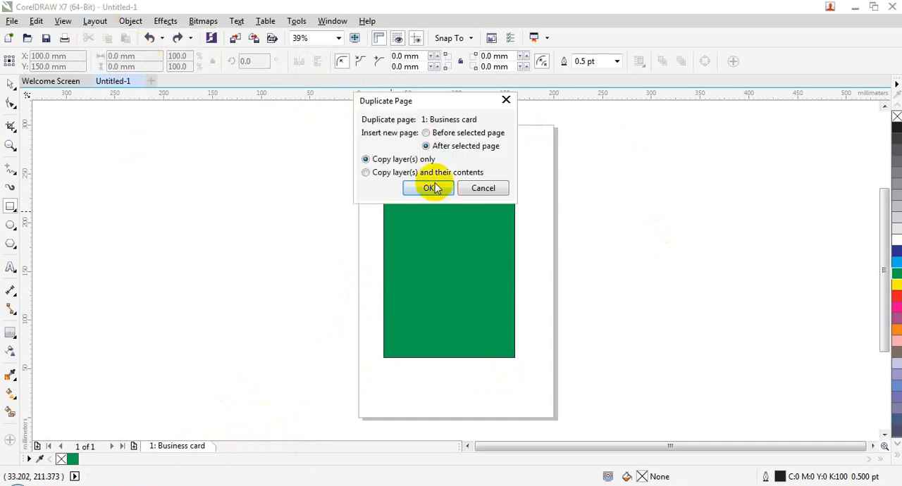
pyautogui.click(412, 172)
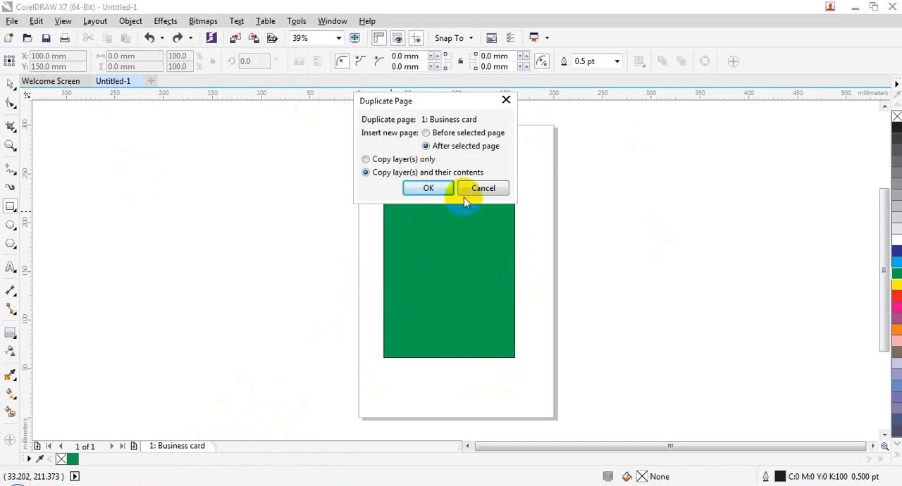
pyautogui.click(427, 188)
pyautogui.click(185, 446)
pyautogui.click(233, 446)
pyautogui.click(203, 447)
pyautogui.click(232, 446)
pyautogui.click(444, 275)
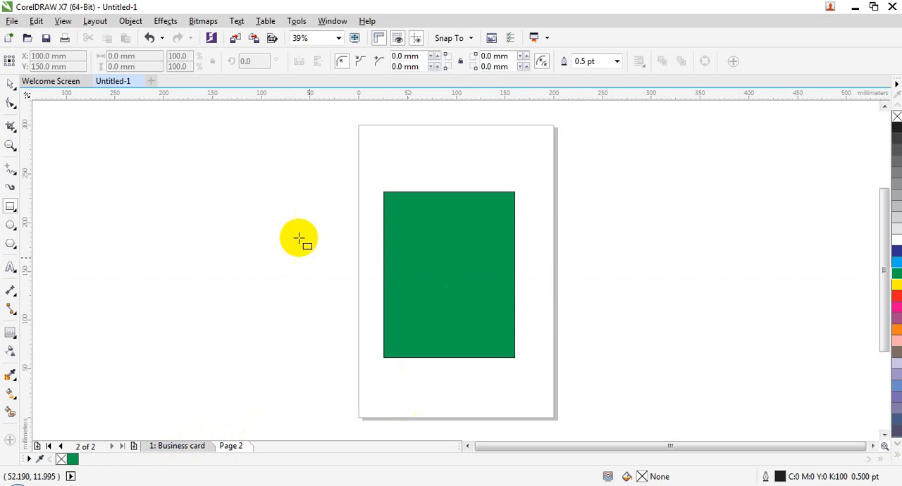
# Step: Rename Page 2 as BACKSIDE
pyautogui.click(95, 21)
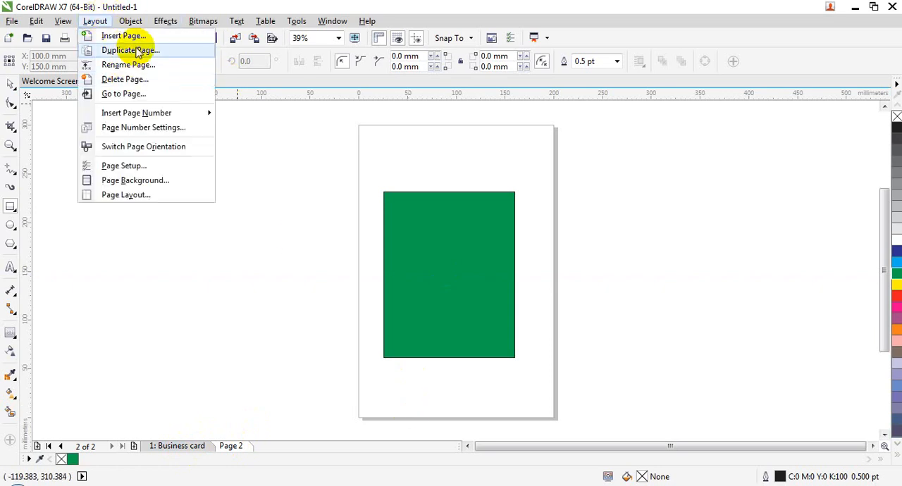
pyautogui.click(231, 445)
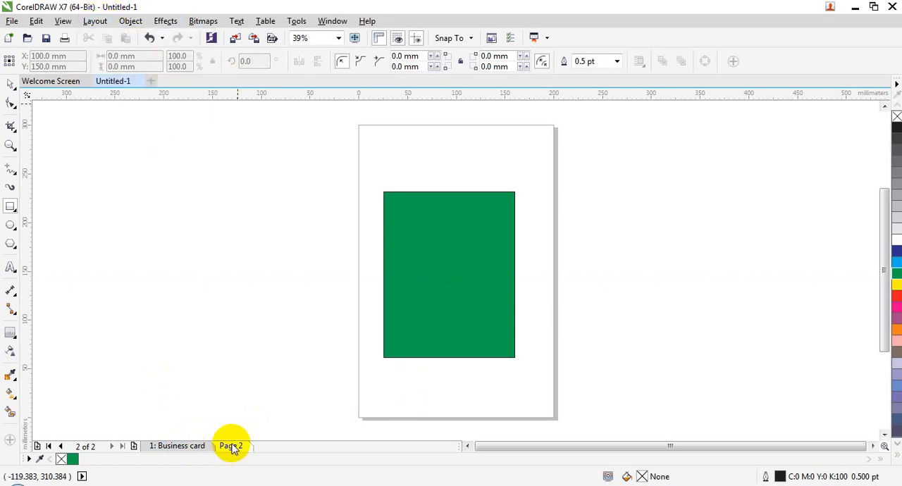
pyautogui.click(95, 21)
pyautogui.click(106, 63)
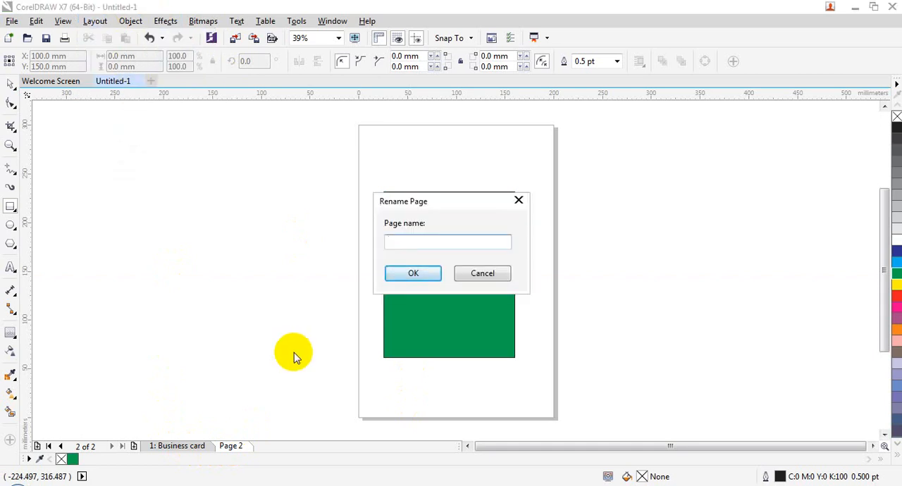
pyautogui.write('b')
pyautogui.press('BackSpace')
pyautogui.write('BA')
pyautogui.press('Return')
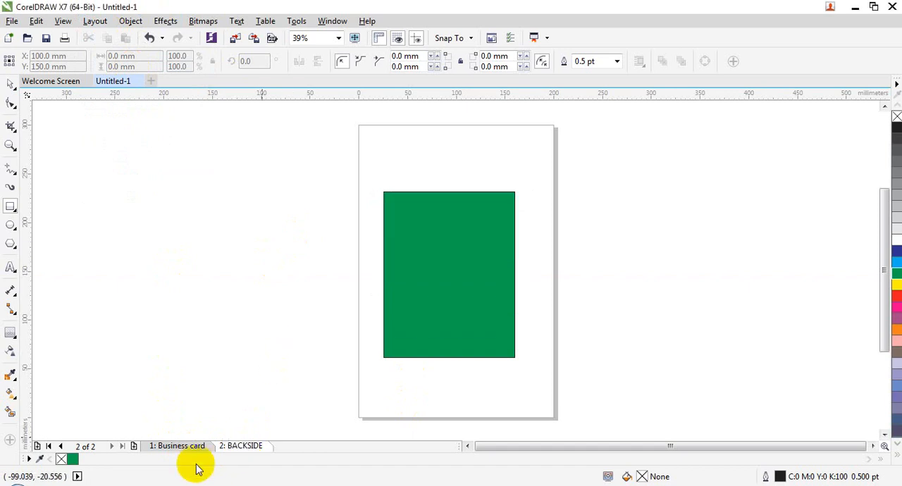
# Step: Insert four custom-size portrait pages after page 1, and go to the BACKSIDE page
pyautogui.click(179, 446)
pyautogui.click(95, 24)
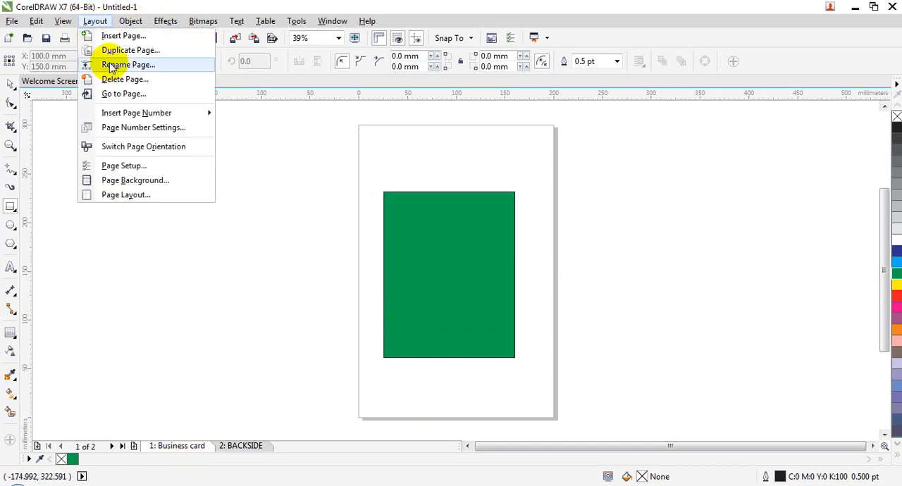
pyautogui.click(261, 385)
pyautogui.click(95, 21)
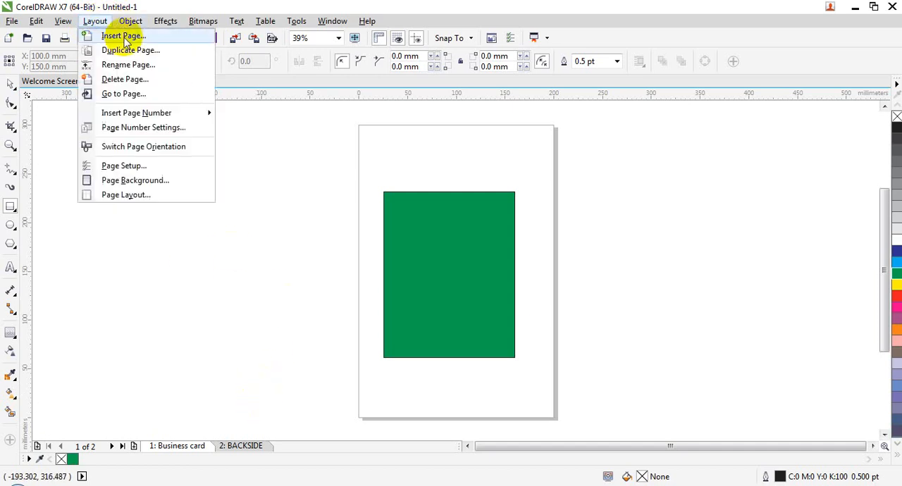
pyautogui.click(106, 33)
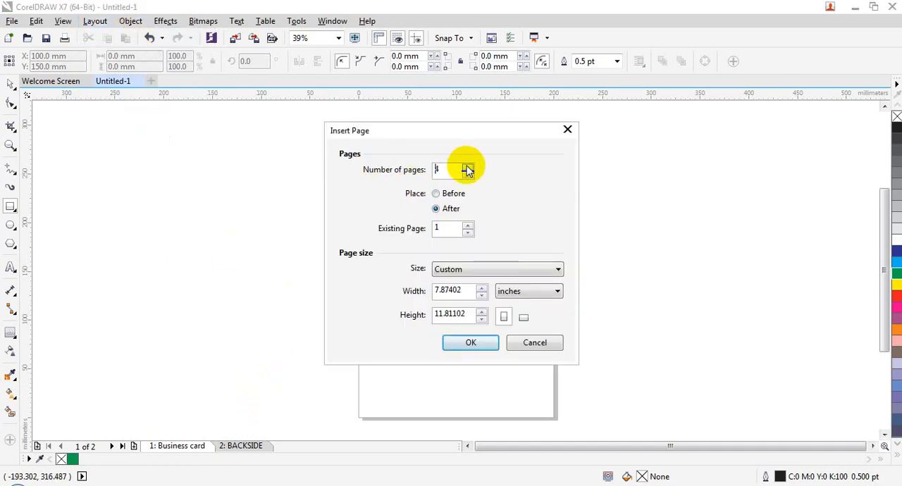
pyautogui.click(471, 343)
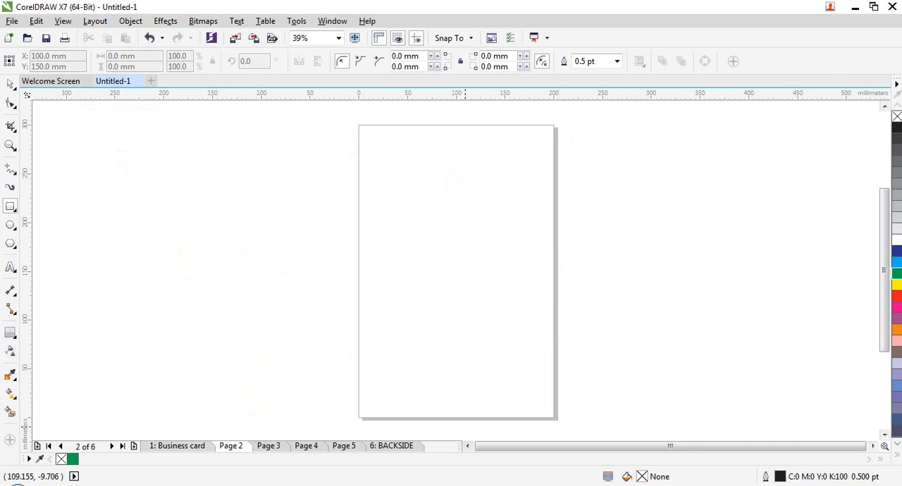
pyautogui.click(154, 451)
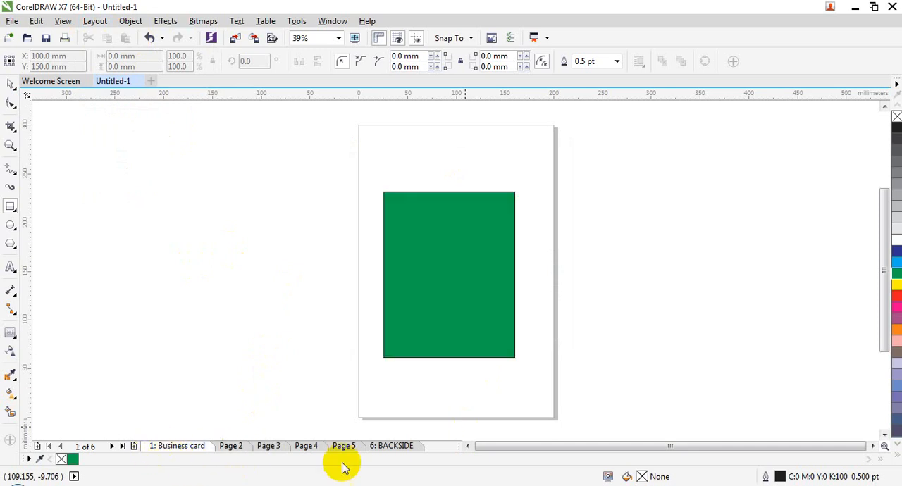
pyautogui.click(384, 449)
pyautogui.click(94, 21)
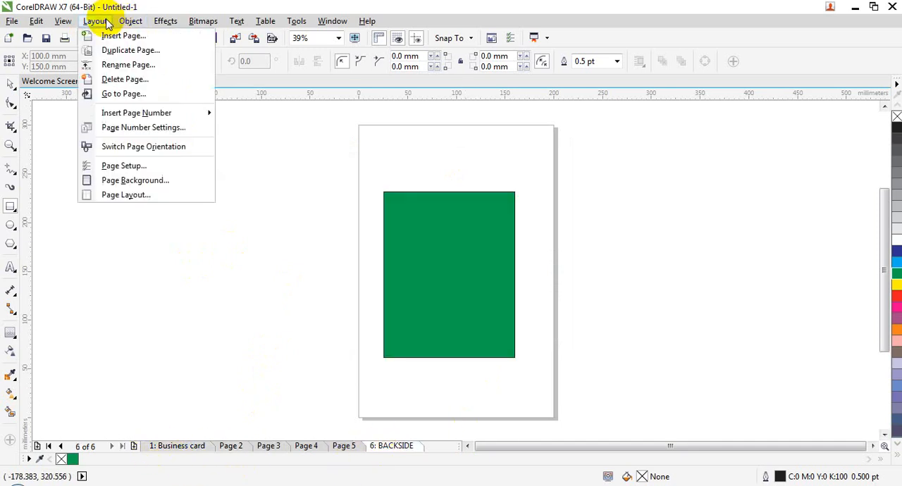
pyautogui.click(131, 76)
pyautogui.moveTo(440, 197); pyautogui.dragTo(386, 102)
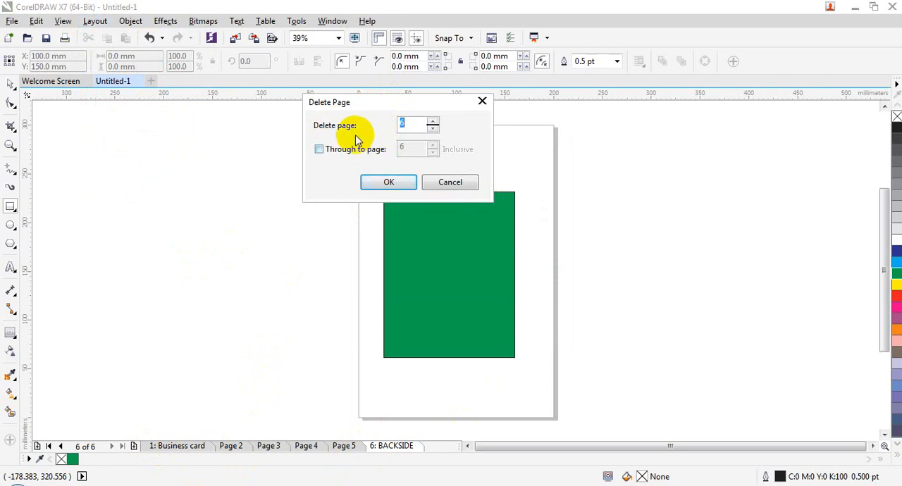
pyautogui.click(454, 181)
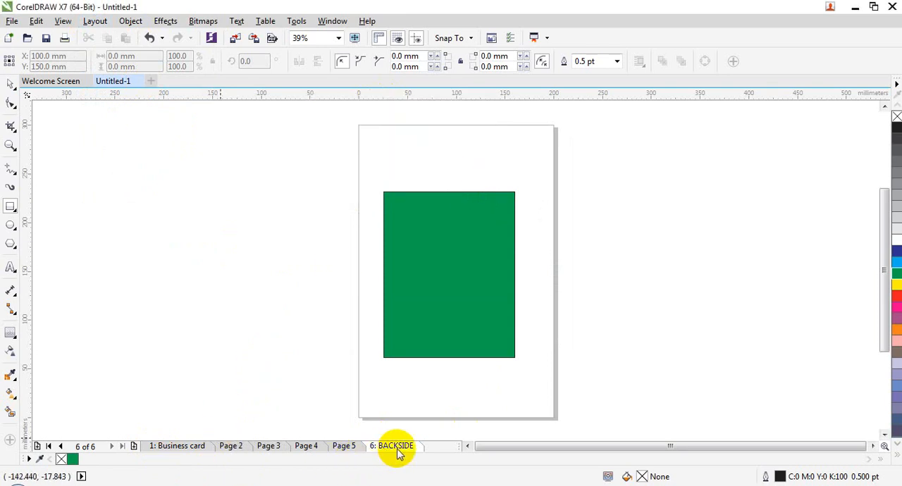
# Step: Delete page 6, the BACKSIDE page, without extending the deletion to a page range
pyautogui.click(97, 20)
pyautogui.click(139, 85)
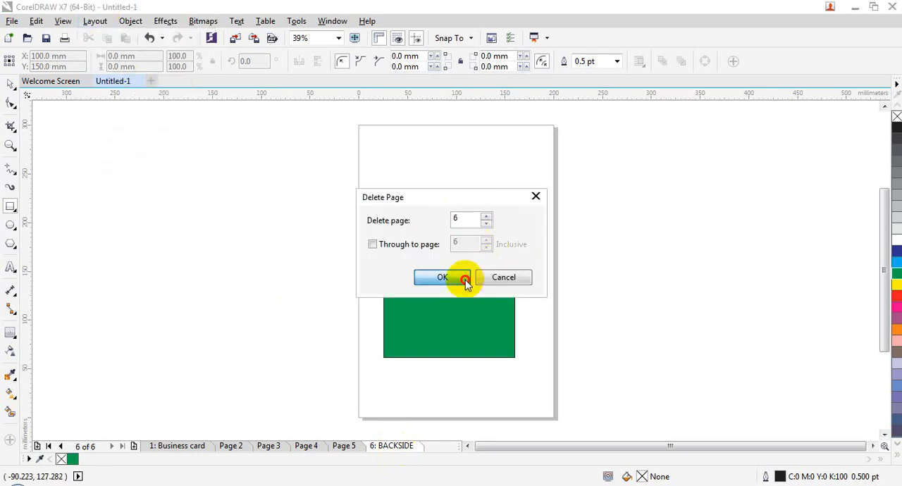
pyautogui.click(461, 278)
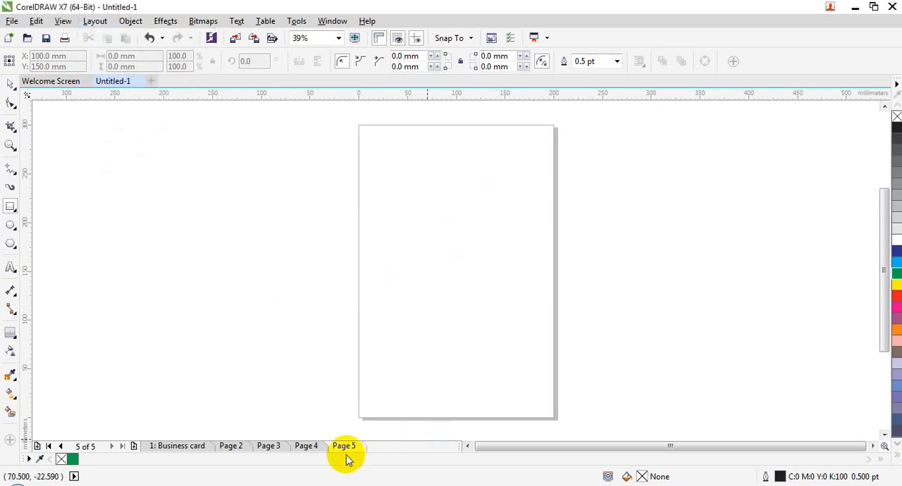
pyautogui.click(94, 21)
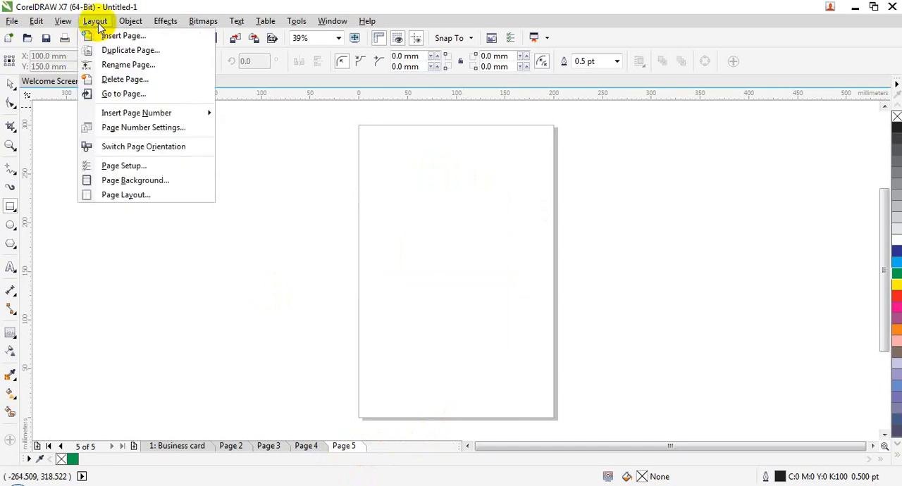
pyautogui.click(118, 76)
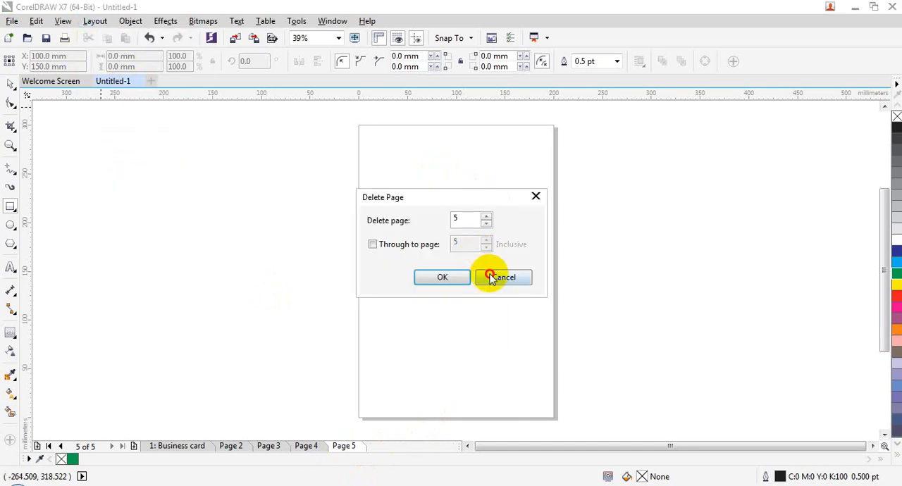
pyautogui.click(489, 275)
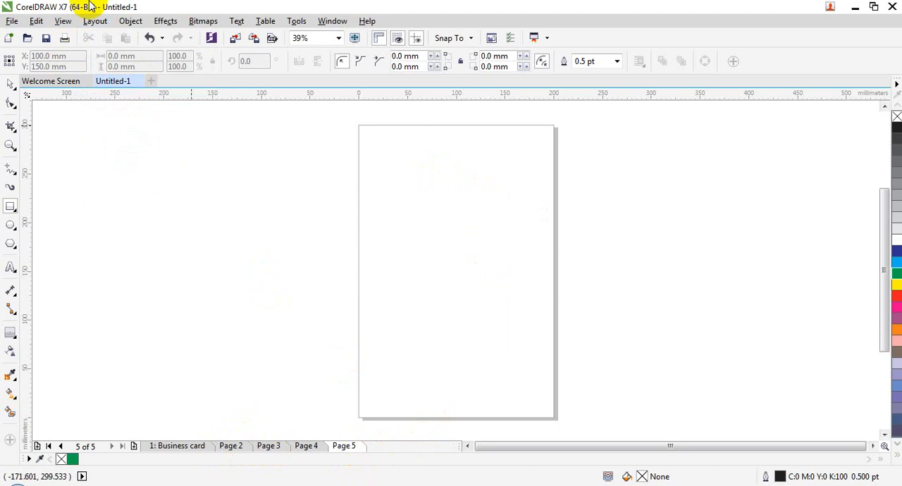
# Step: Delete the inclusive range of pages 3 through 5, and undo the deletion
pyautogui.click(94, 20)
pyautogui.click(116, 76)
pyautogui.click(402, 246)
pyautogui.doubleClick(459, 217)
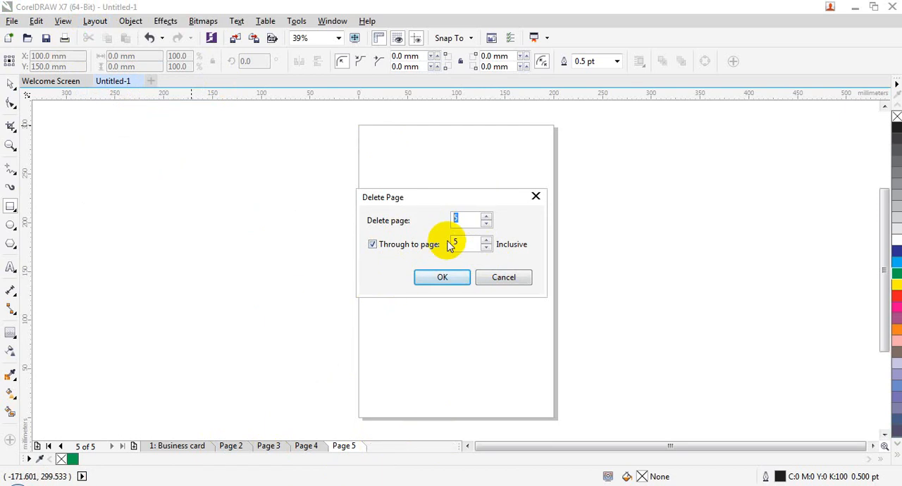
pyautogui.write('3')
pyautogui.doubleClick(463, 243)
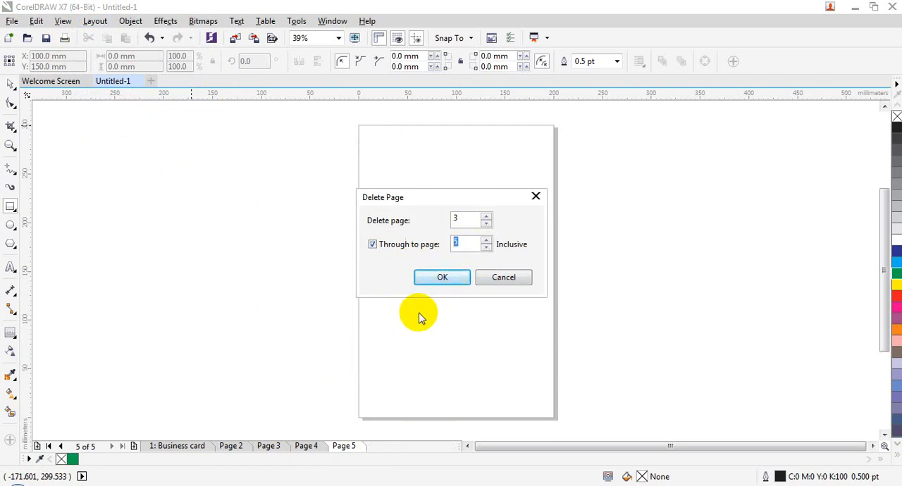
pyautogui.click(444, 278)
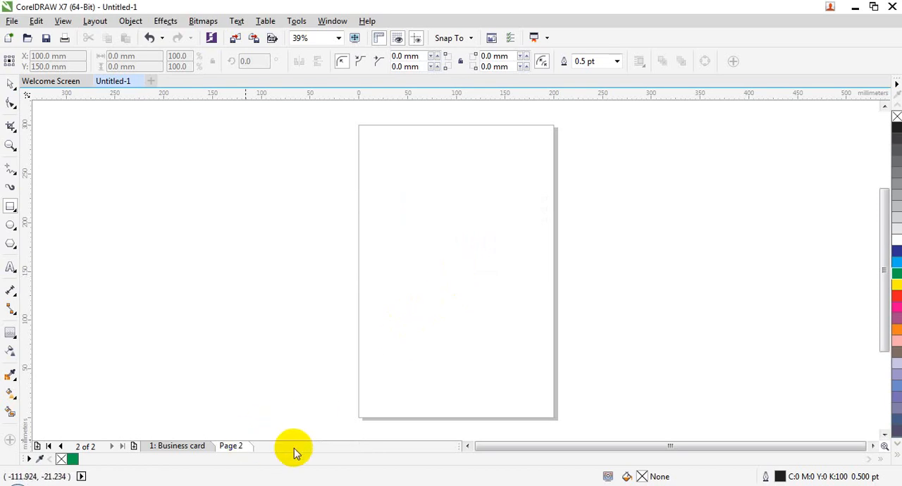
pyautogui.hotkey('ctrl', 'z')
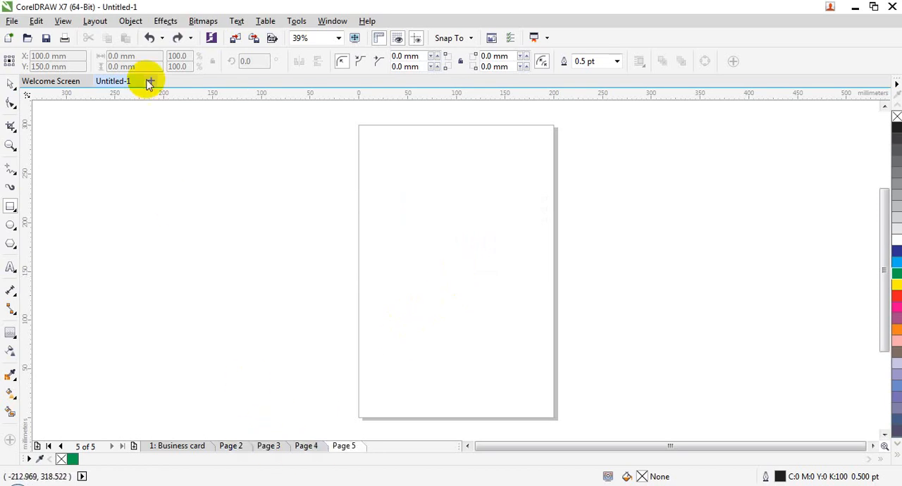
pyautogui.click(135, 21)
pyautogui.moveTo(96, 21)
pyautogui.click(120, 79)
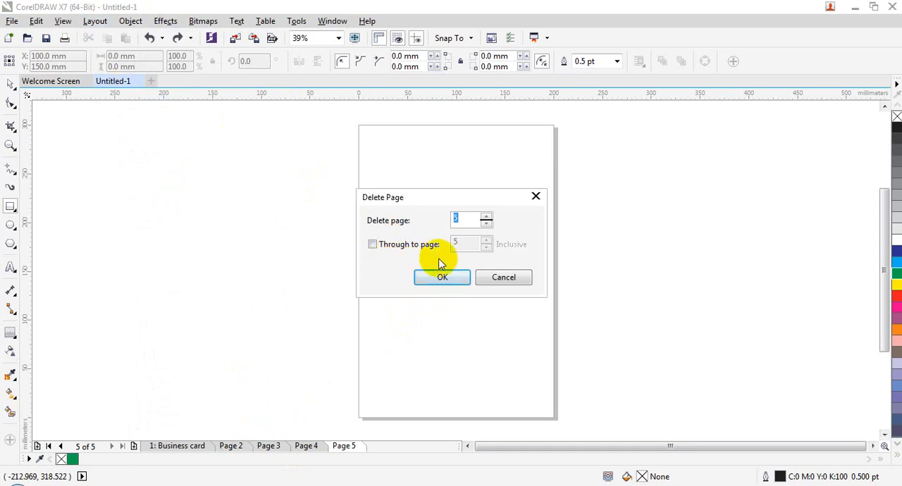
pyautogui.click(504, 277)
# Step: Go to page 1, the Business card page, with the Go To Page command
pyautogui.click(92, 21)
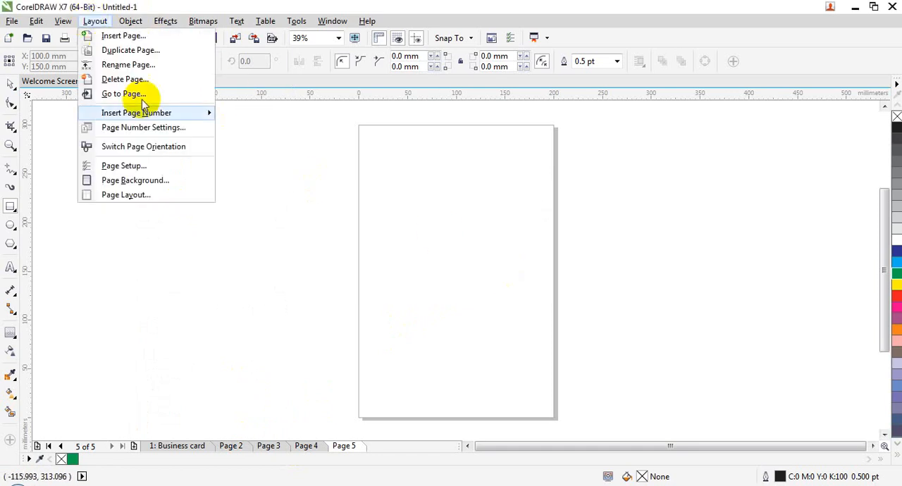
pyautogui.click(150, 92)
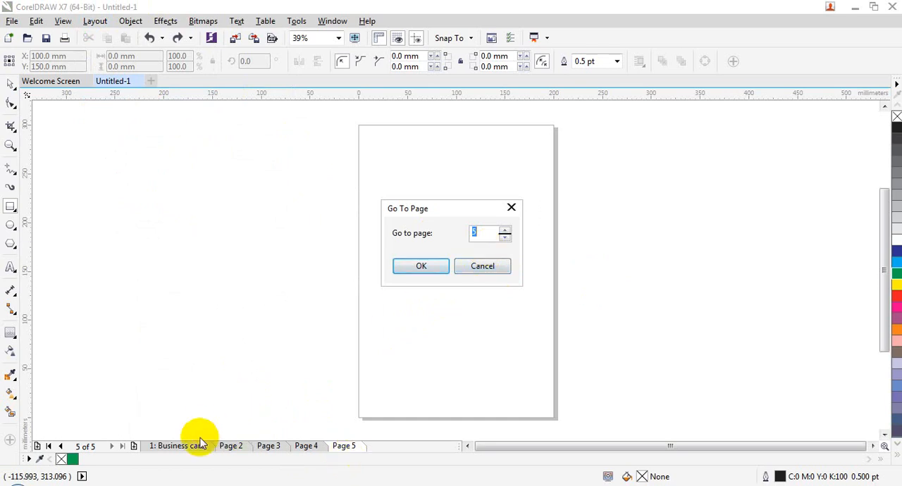
pyautogui.click(432, 268)
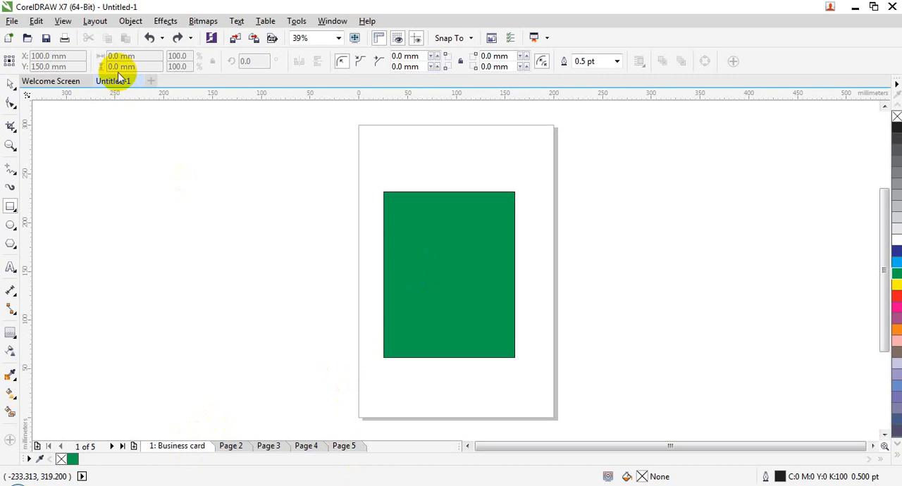
# Step: Delete the green rectangle from the Business card page, and view page 3 before returning to page 1
pyautogui.click(99, 21)
pyautogui.moveTo(148, 117)
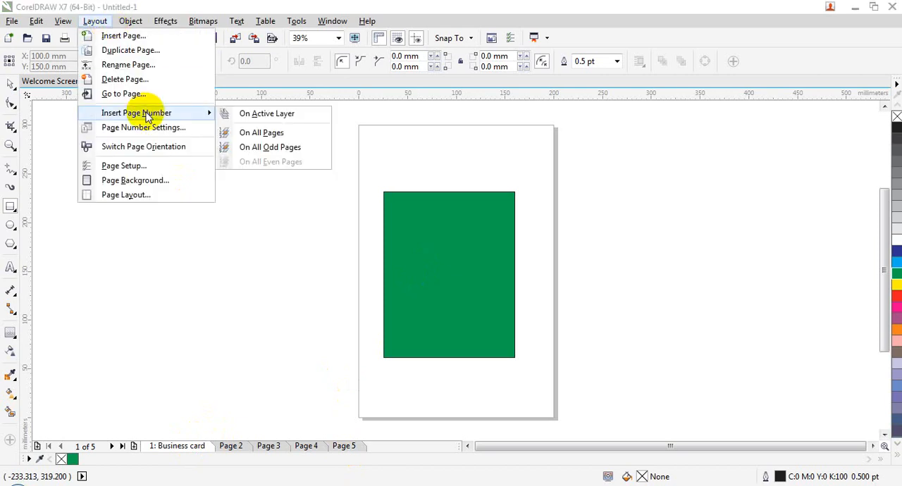
pyautogui.click(676, 6)
pyautogui.click(10, 83)
pyautogui.click(472, 259)
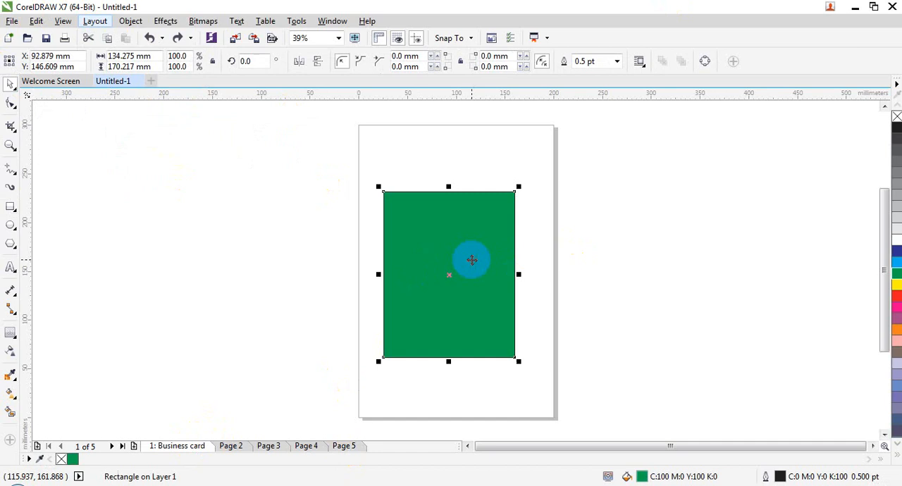
pyautogui.press('Delete')
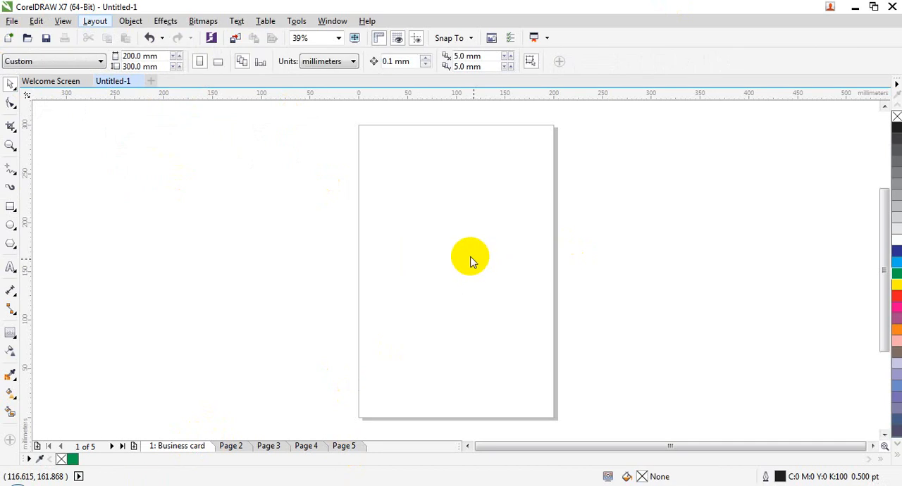
pyautogui.click(255, 446)
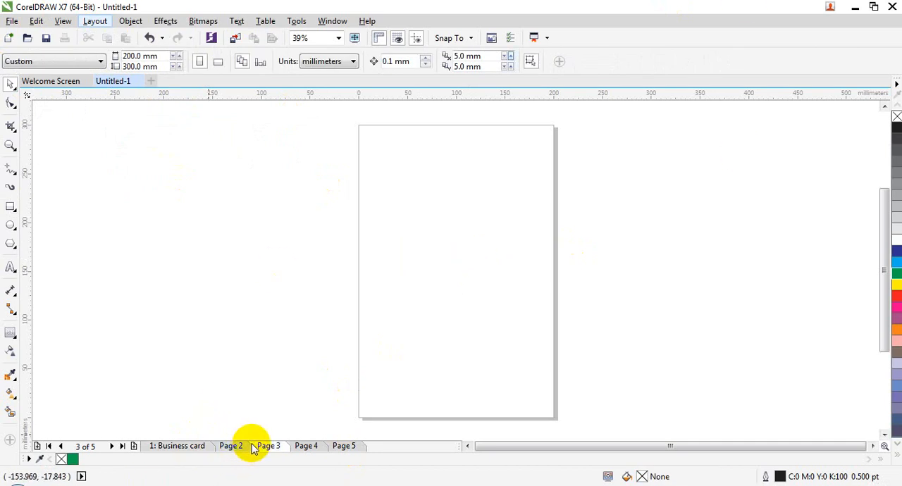
pyautogui.click(197, 449)
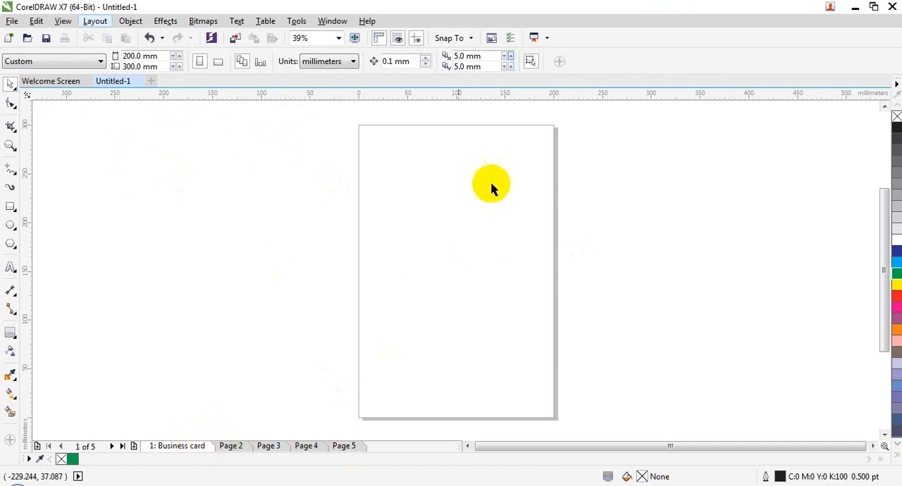
# Step: Insert a page number on the active layer of page 1 and enlarge it near the page's lower edge
pyautogui.click(94, 21)
pyautogui.moveTo(127, 119)
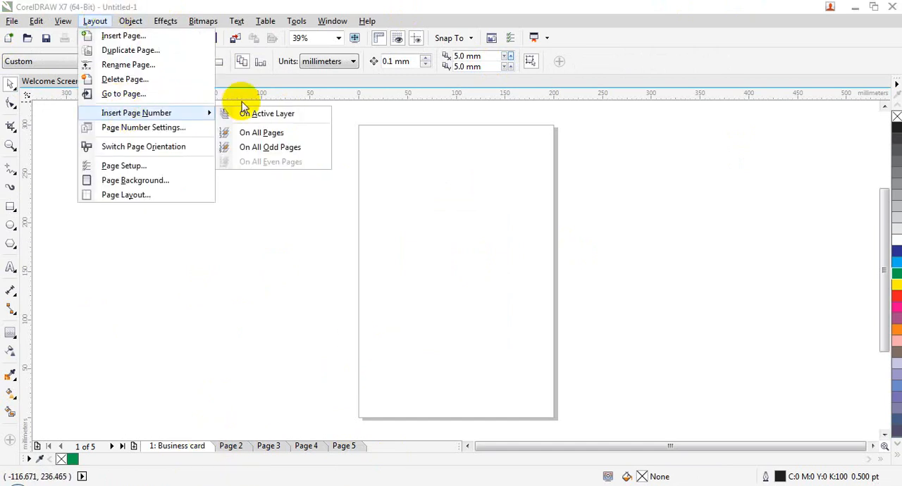
pyautogui.click(261, 114)
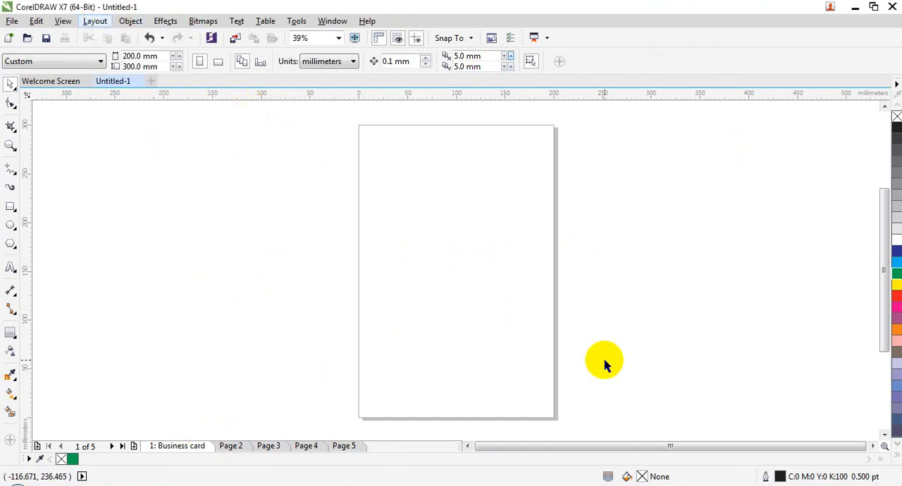
pyautogui.moveTo(458, 400); pyautogui.dragTo(494, 350)
# Step: Check pages 2 through 5 for a page number, and undo the enlargement and insertion of the number on page 1
pyautogui.click(231, 446)
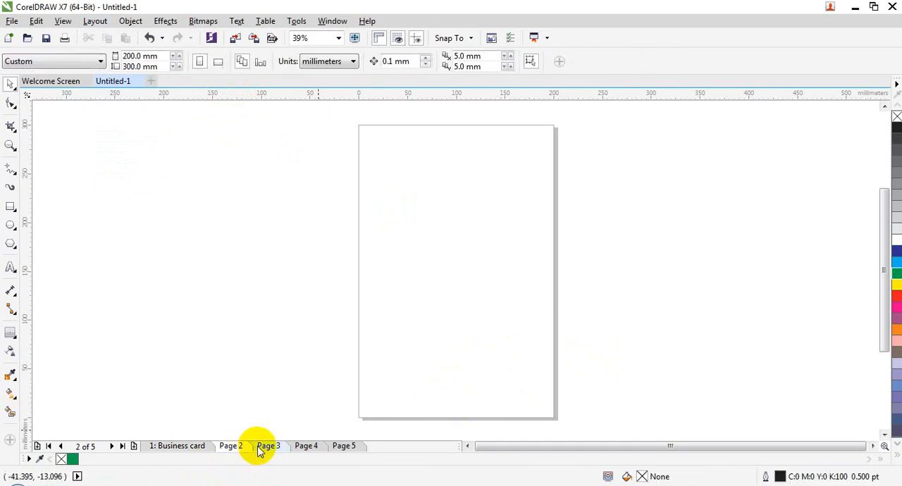
pyautogui.click(269, 446)
pyautogui.click(306, 446)
pyautogui.click(344, 447)
pyautogui.click(185, 449)
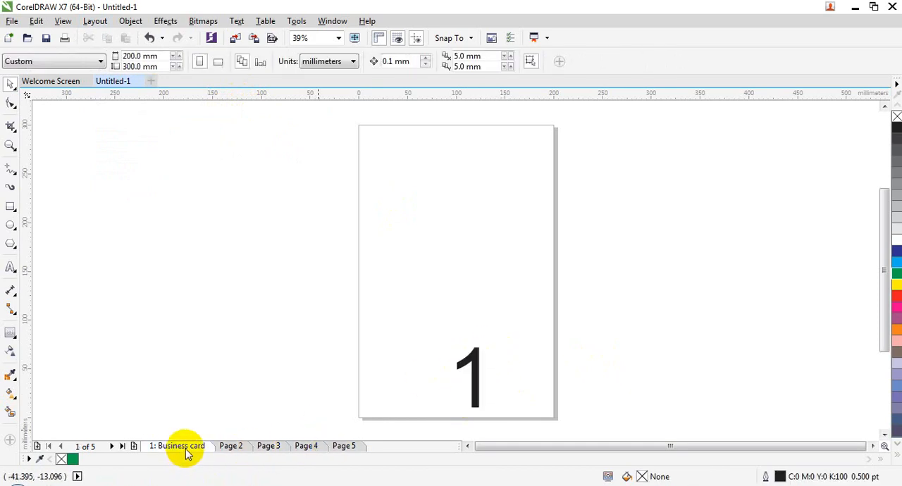
pyautogui.hotkey('ctrl', 'z')
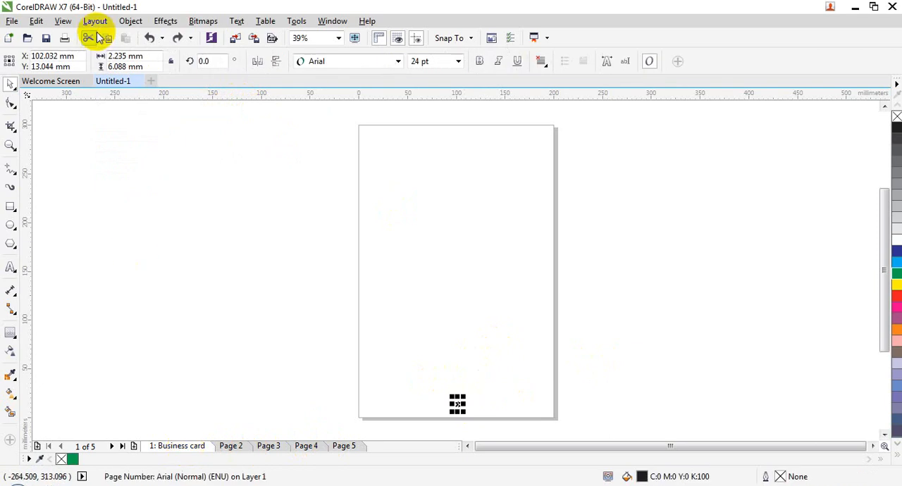
pyautogui.click(98, 37)
# Step: Insert page numbers on all pages and enlarge the number on page 1 to about 9 × 24 mm
pyautogui.click(95, 21)
pyautogui.moveTo(132, 117)
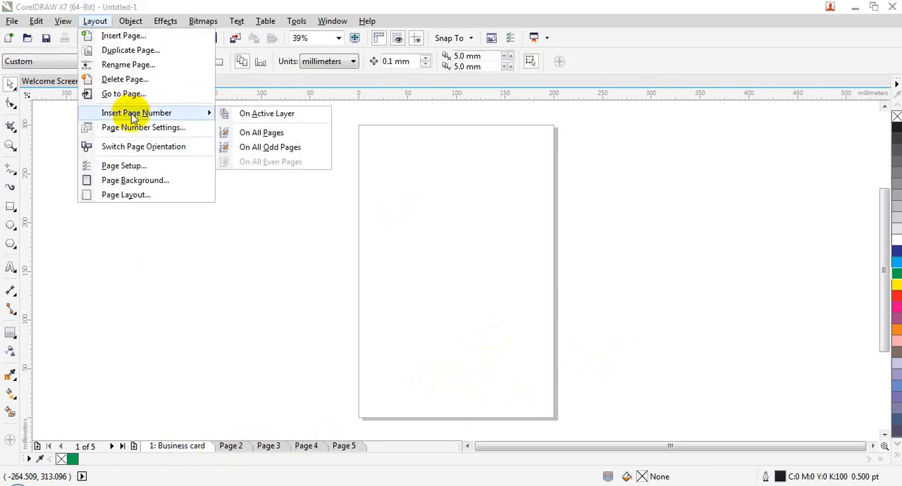
pyautogui.click(248, 134)
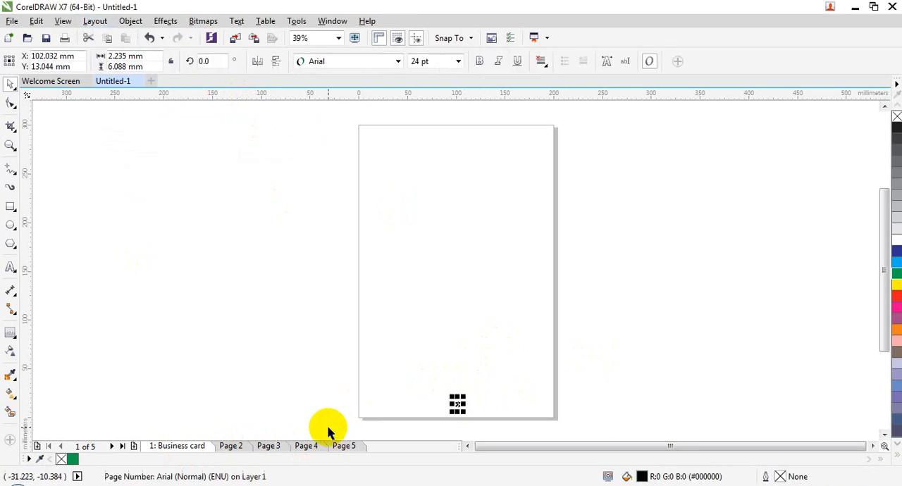
pyautogui.moveTo(449, 397); pyautogui.dragTo(439, 377)
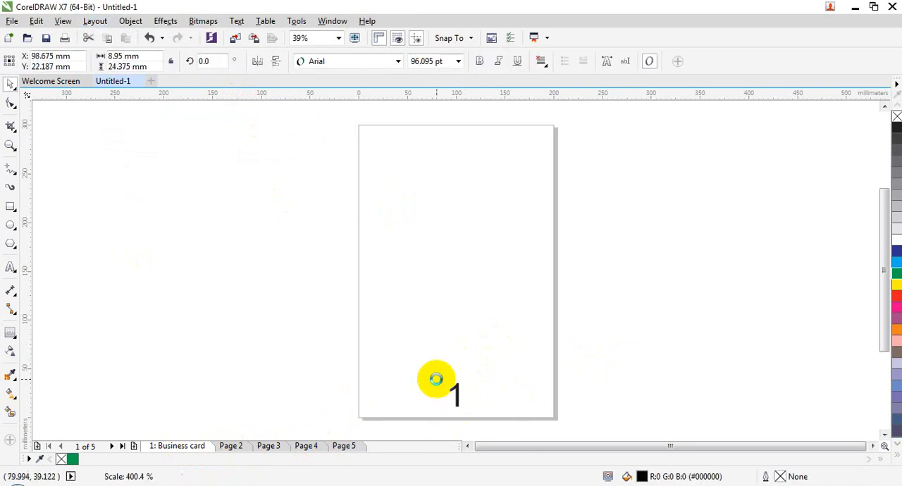
# Step: Check the page numbers on pages 2 through 5, and undo the resizing and insertion of the numbers on all pages
pyautogui.click(227, 445)
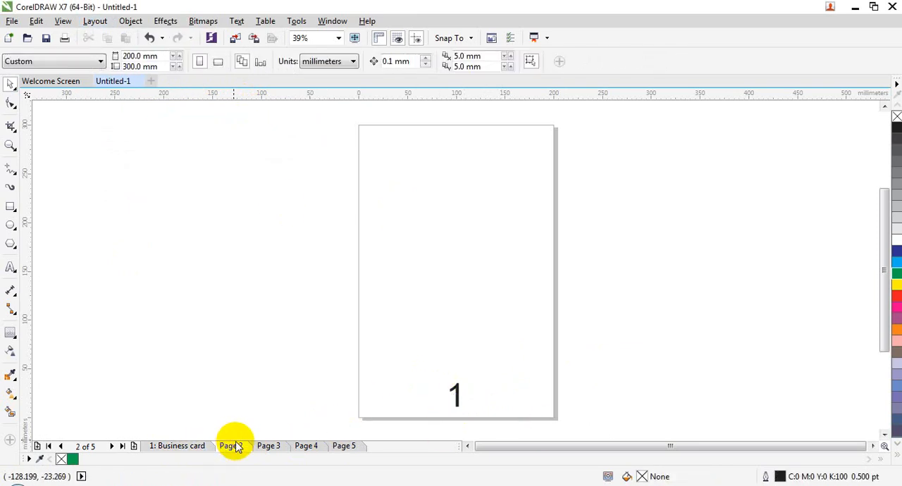
pyautogui.click(270, 446)
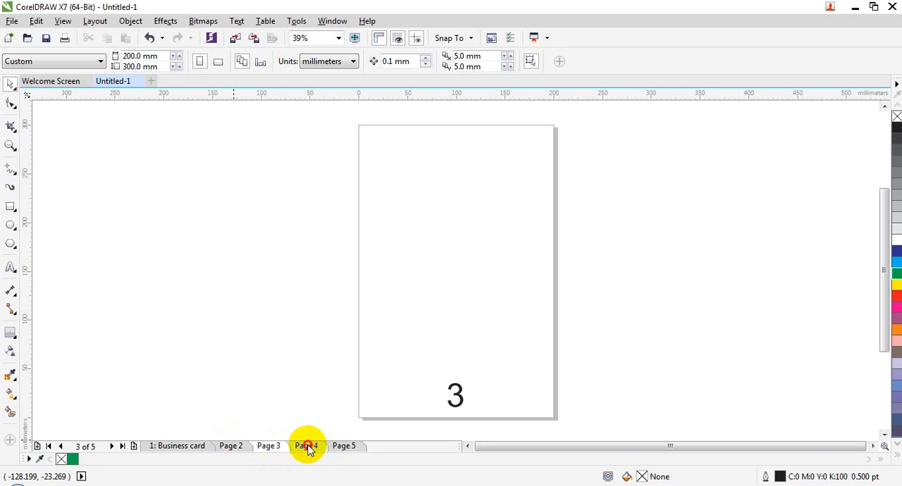
pyautogui.click(306, 446)
pyautogui.click(339, 446)
pyautogui.hotkey('ctrl', 'z')
pyautogui.hotkey('ctrl', 'z')
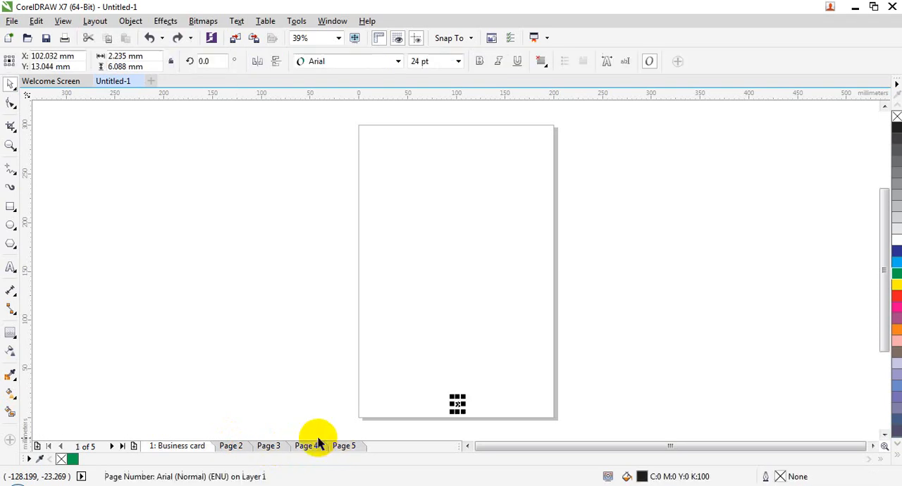
pyautogui.click(95, 21)
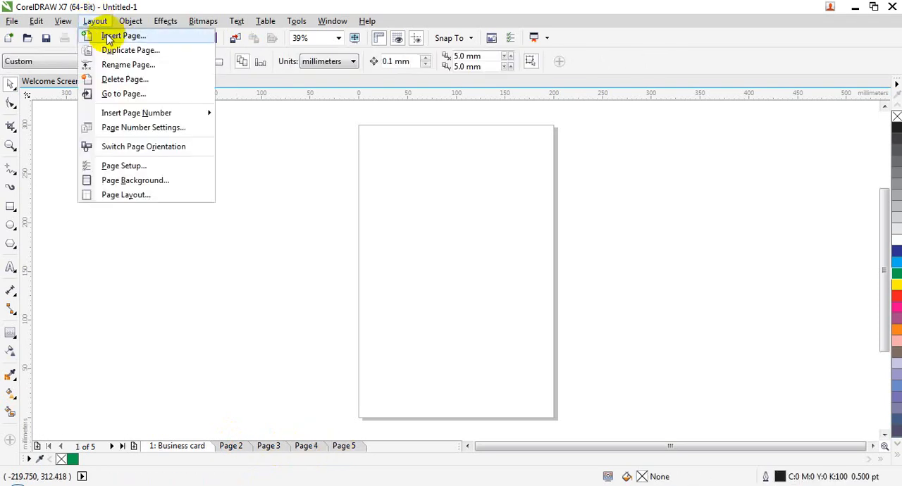
pyautogui.moveTo(176, 115)
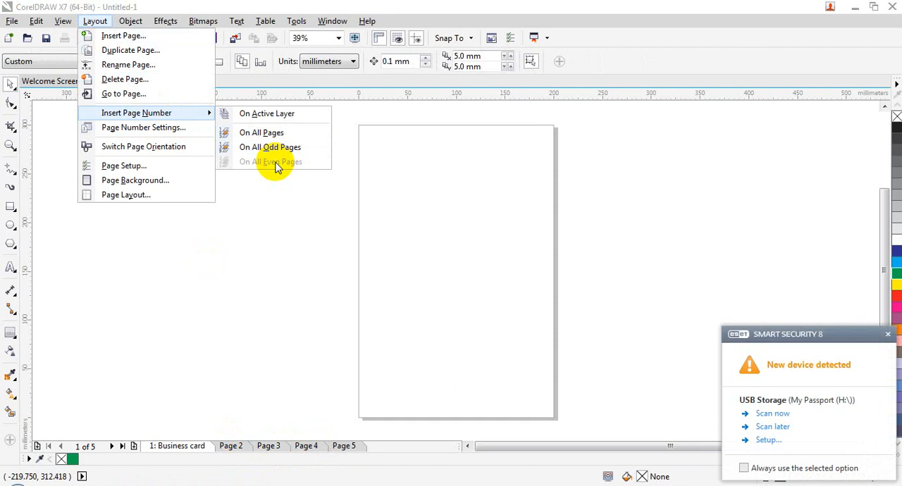
pyautogui.click(190, 129)
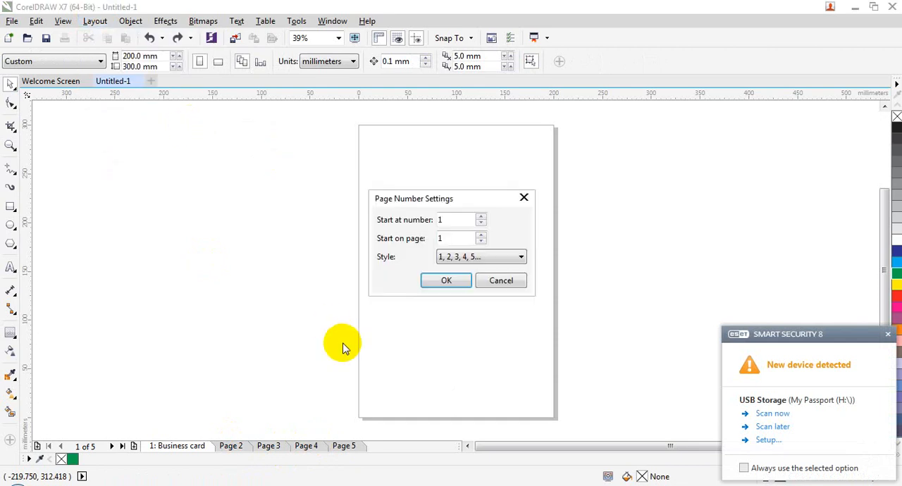
pyautogui.moveTo(443, 200); pyautogui.dragTo(448, 107)
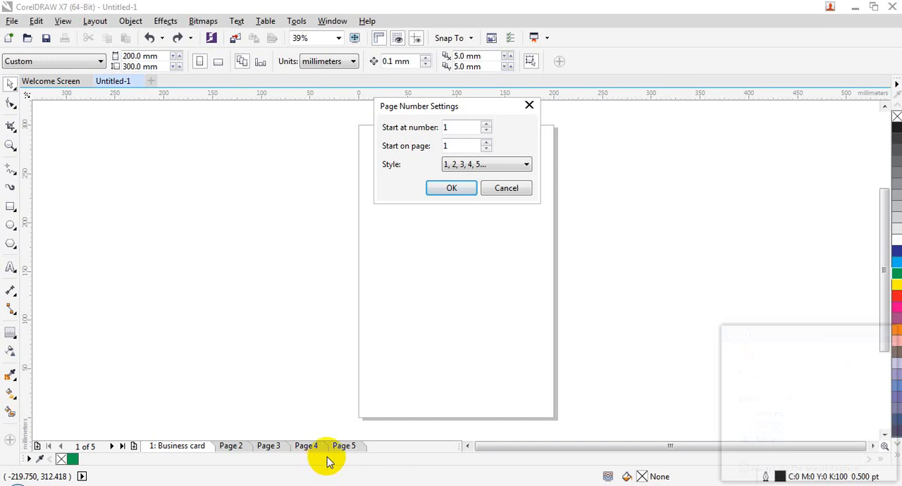
pyautogui.click(512, 190)
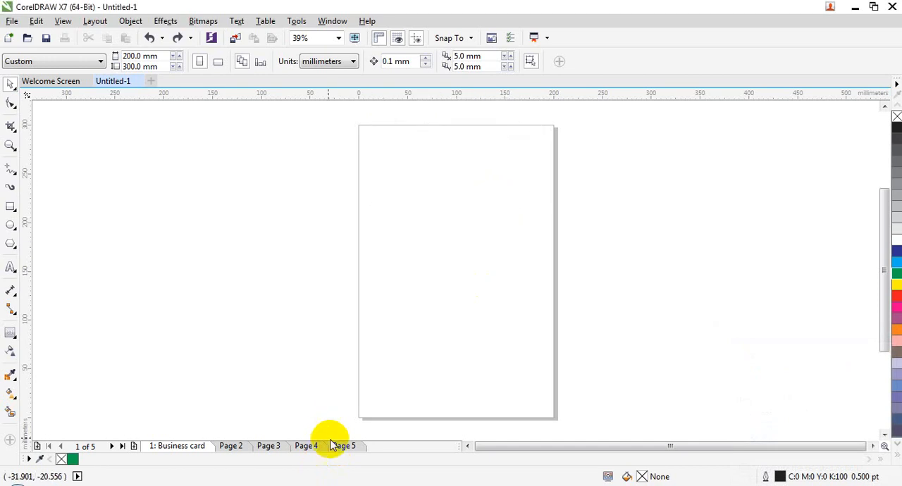
# Step: Go to page 5 and configure the page number settings to start at number 100 on page 4
pyautogui.click(345, 446)
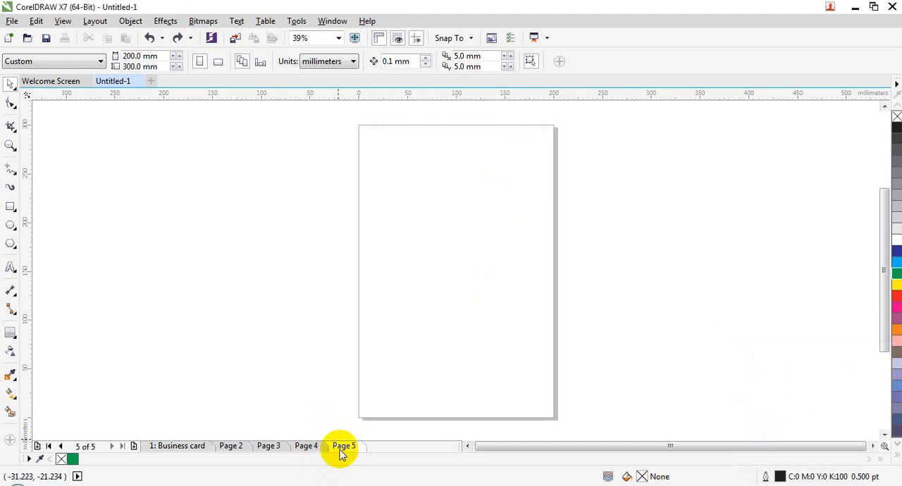
pyautogui.click(99, 20)
pyautogui.click(118, 128)
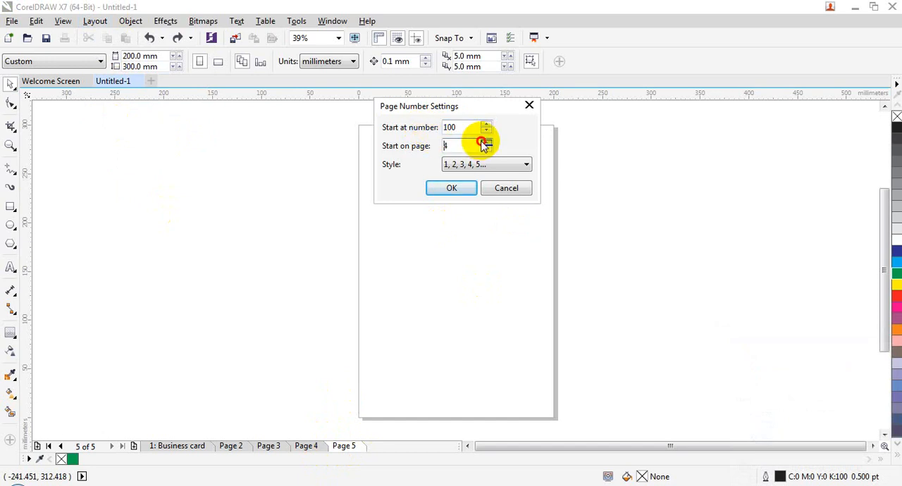
pyautogui.click(447, 188)
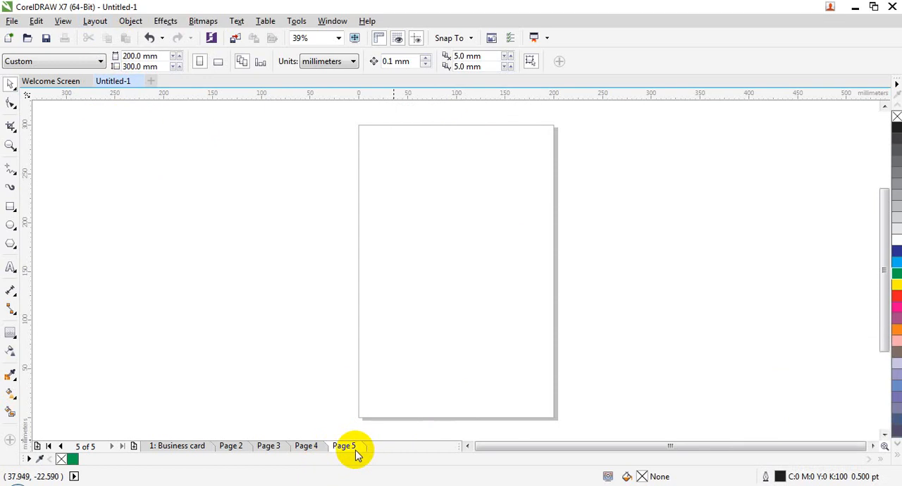
# Step: Insert page numbers on all pages and enlarge the number on page 5 to about 40 × 19 mm
pyautogui.click(93, 21)
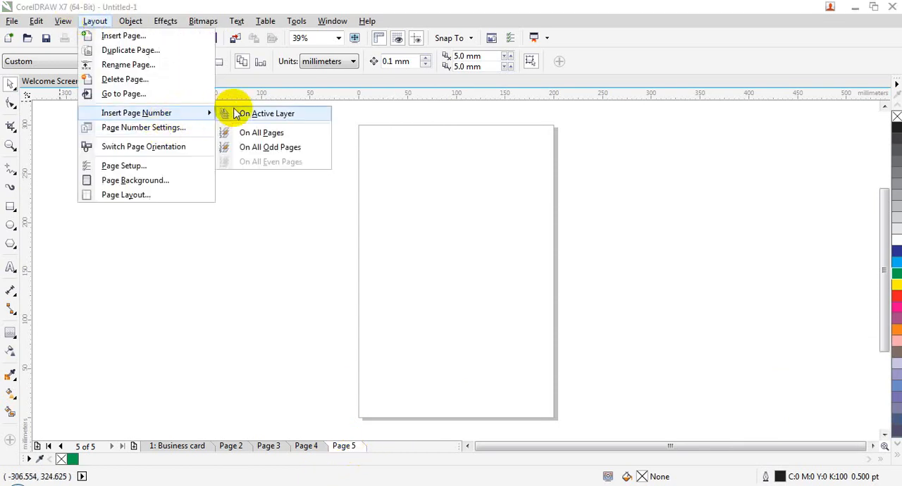
pyautogui.click(254, 133)
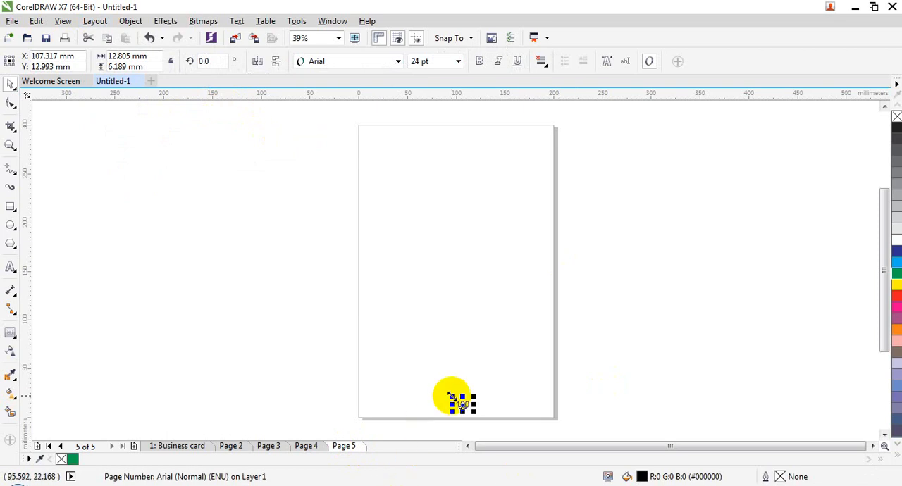
pyautogui.moveTo(451, 391); pyautogui.dragTo(423, 362)
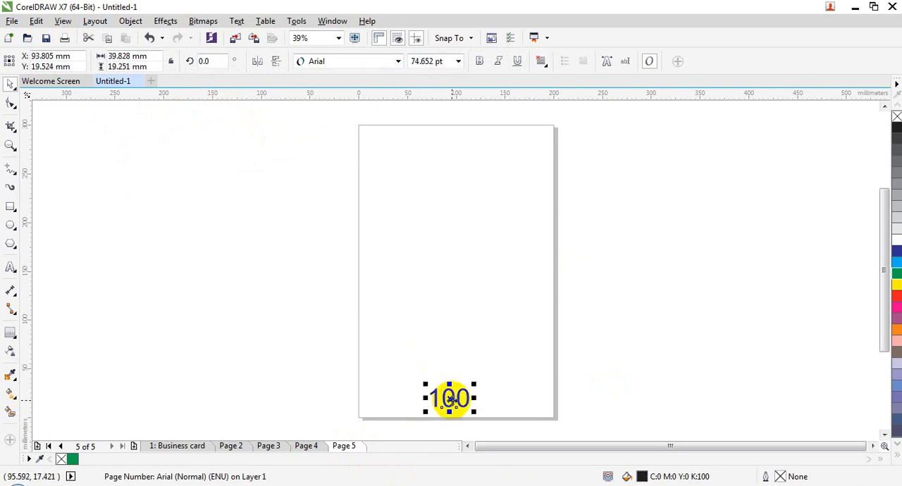
# Step: Check pages 4, 3 and 2 for a page number
pyautogui.click(306, 446)
pyautogui.click(269, 446)
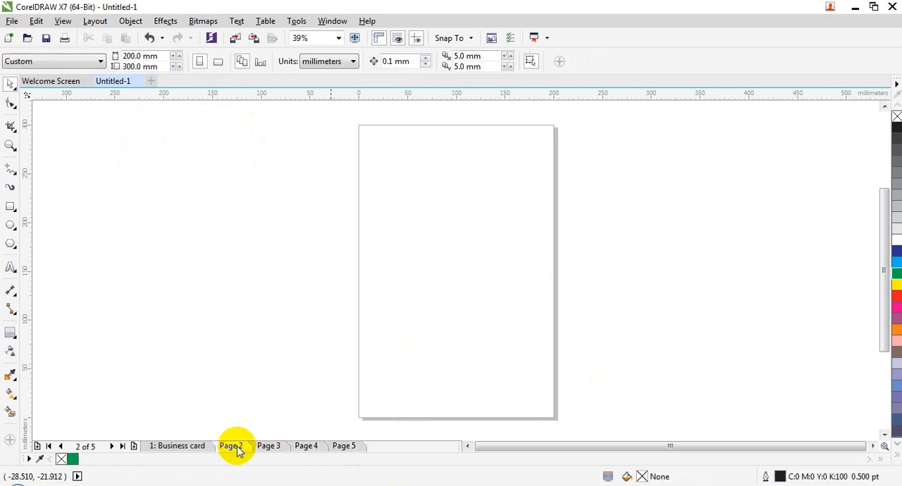
pyautogui.click(231, 446)
# Step: Insert six pages after page 5 and check the page number on page 7
pyautogui.click(99, 21)
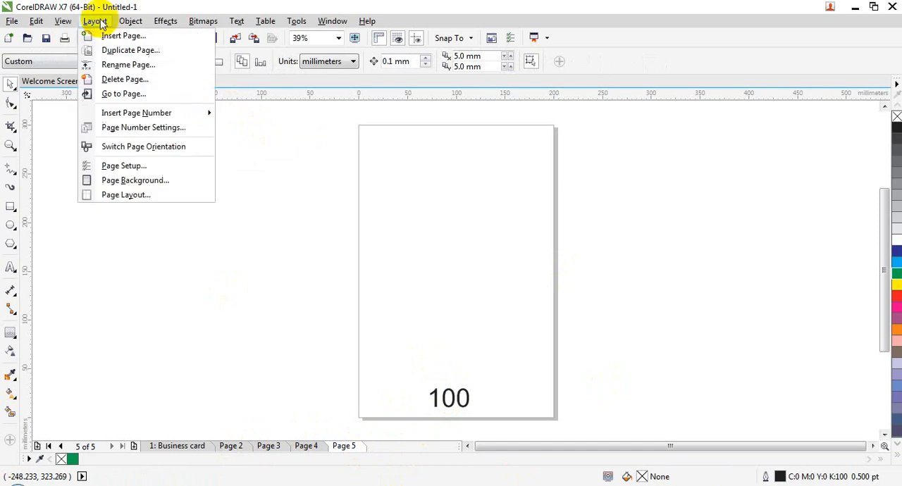
pyautogui.click(120, 35)
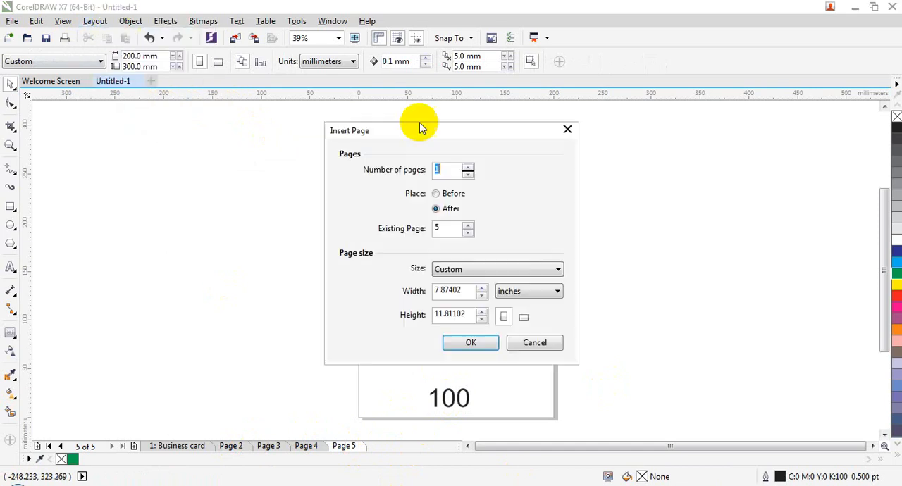
pyautogui.click(467, 170)
pyautogui.click(470, 342)
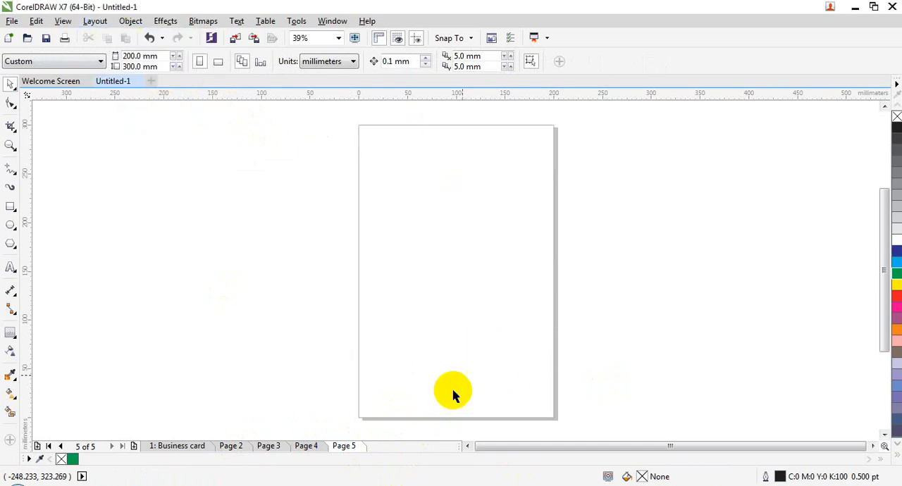
pyautogui.click(421, 447)
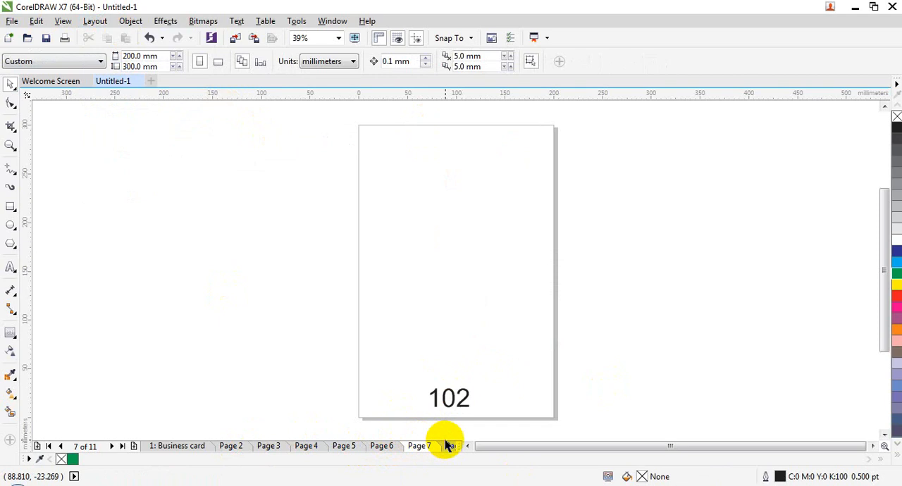
# Step: Review the starting number, starting page and style in the page number settings without changing them
pyautogui.click(96, 20)
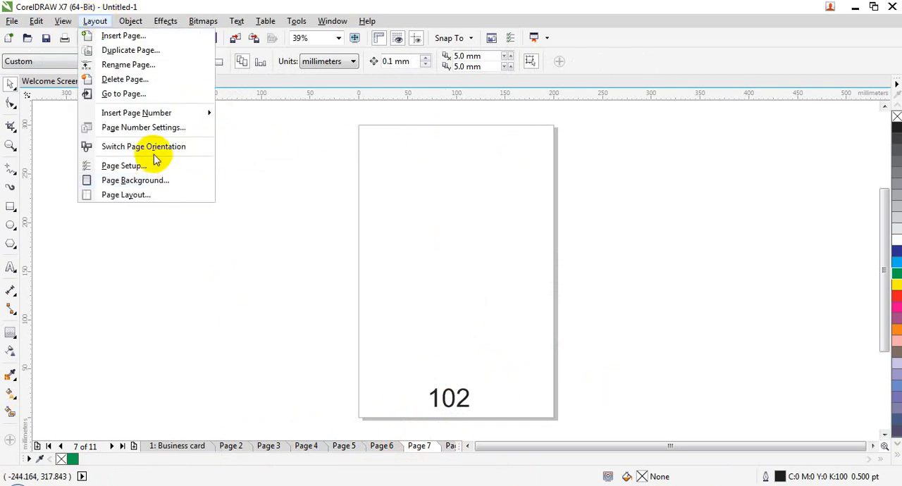
pyautogui.click(169, 127)
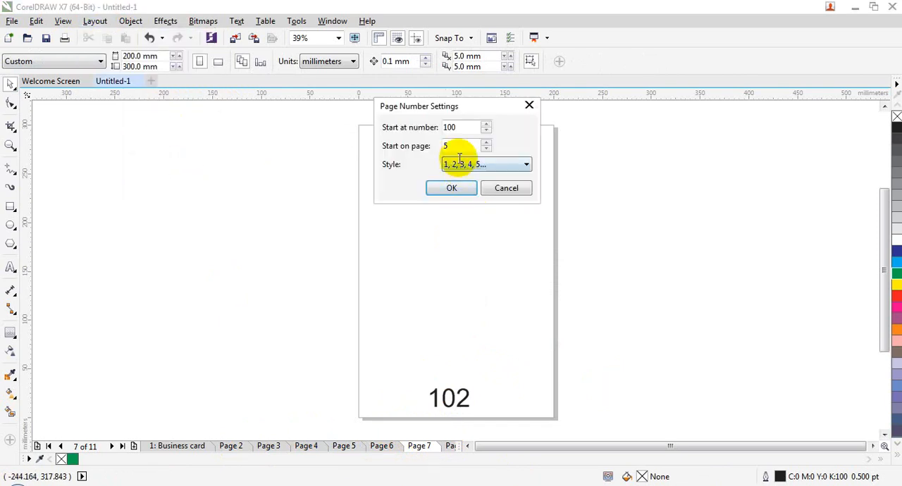
pyautogui.click(525, 191)
# Step: Close the current document without saving and create a new blank Letter document
pyautogui.click(139, 81)
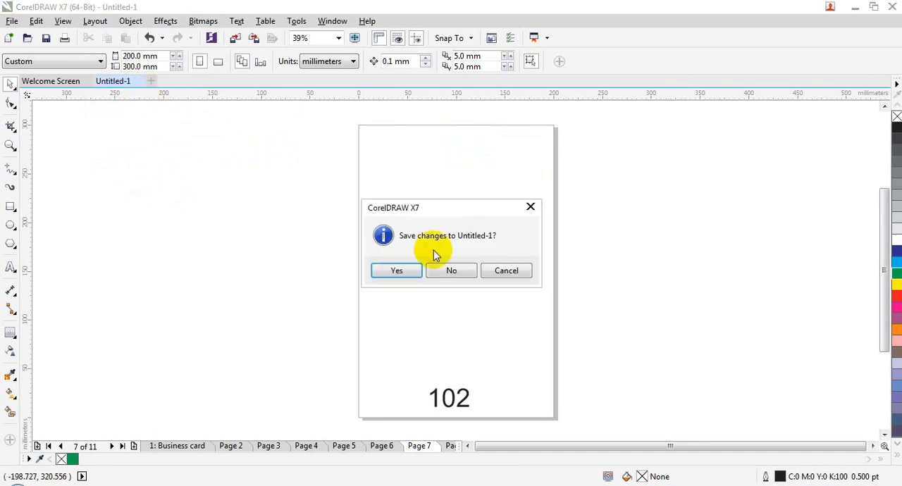
pyautogui.click(455, 275)
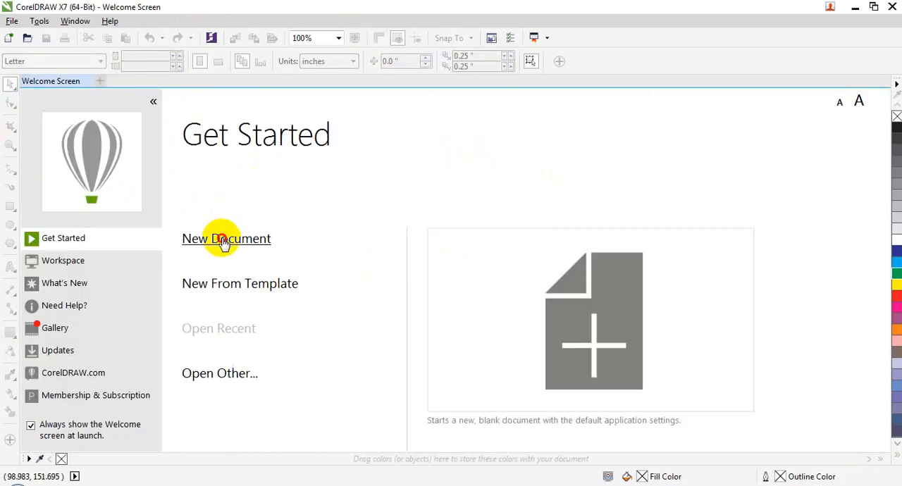
pyautogui.hotkey('ctrl', 'n')
pyautogui.click(442, 382)
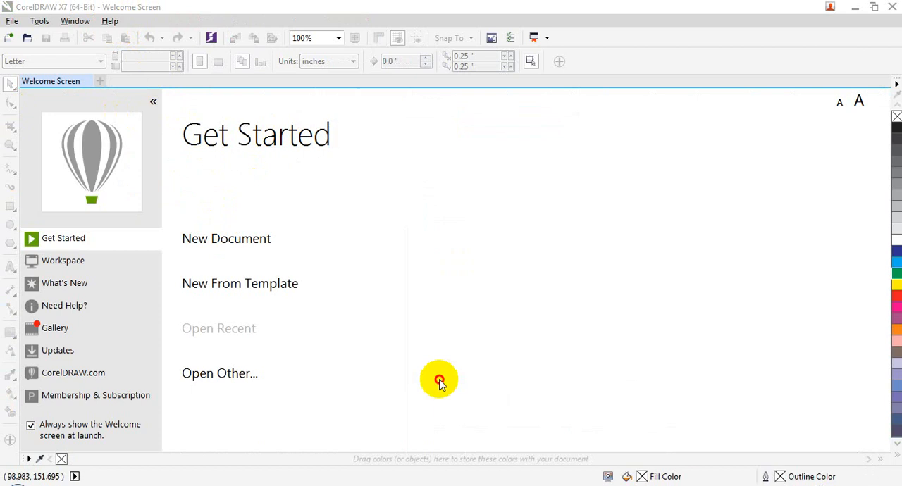
pyautogui.click(97, 21)
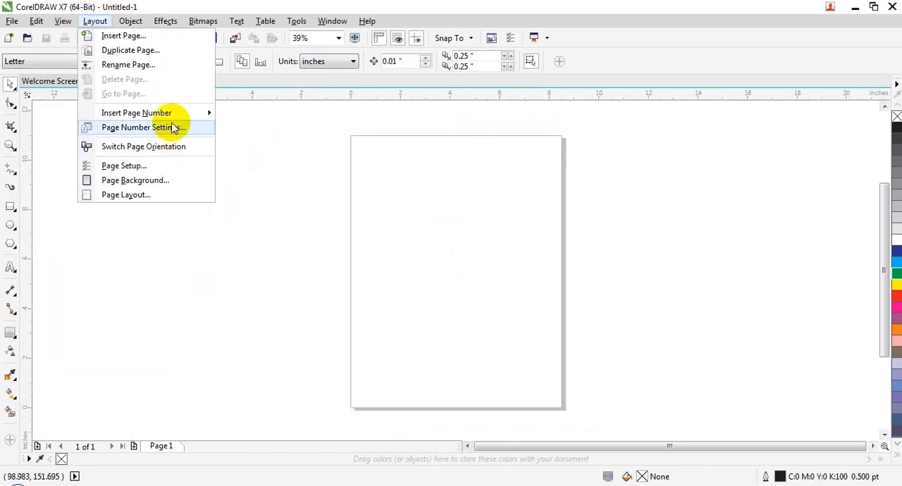
pyautogui.moveTo(172, 115)
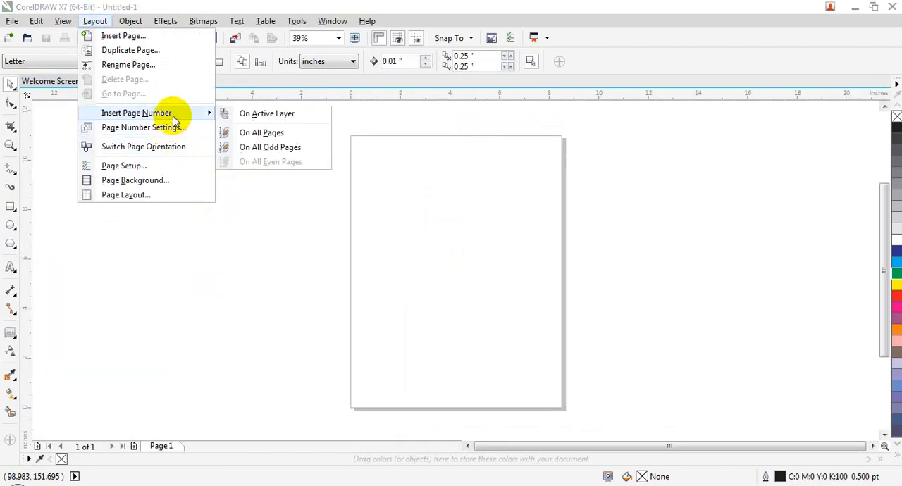
pyautogui.click(167, 36)
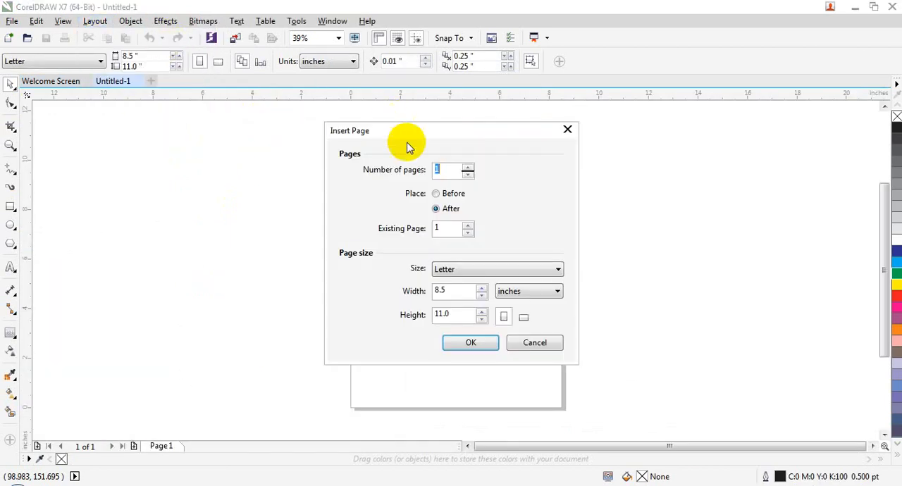
pyautogui.click(514, 348)
# Step: Configure the page numbering to start at number 100 on page 1 in the style A, B, C, D, E
pyautogui.click(90, 21)
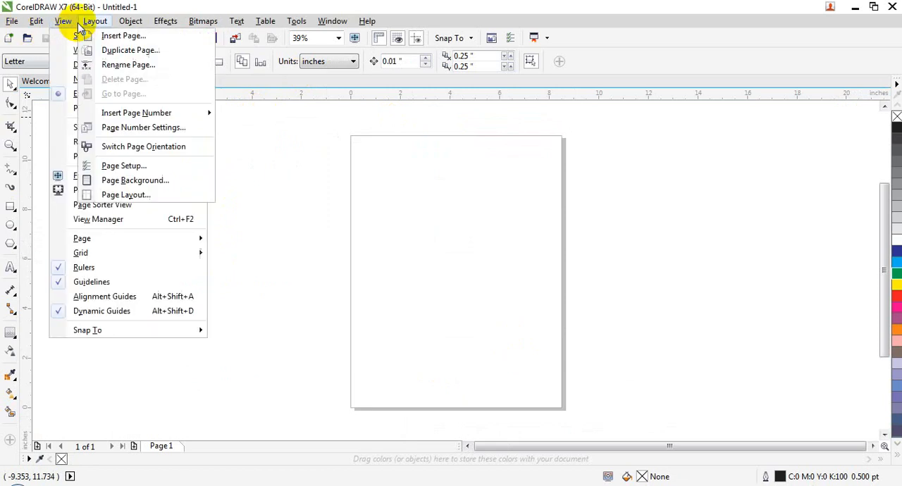
pyautogui.click(162, 129)
pyautogui.doubleClick(447, 127)
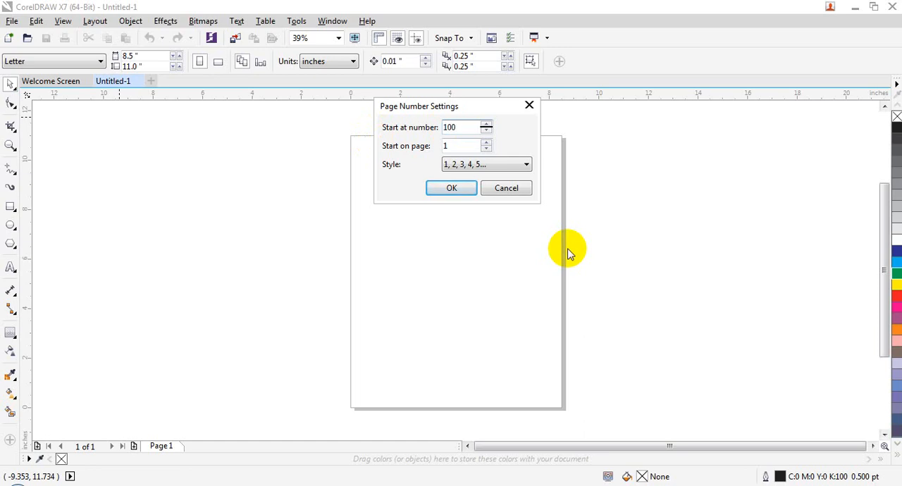
pyautogui.click(477, 164)
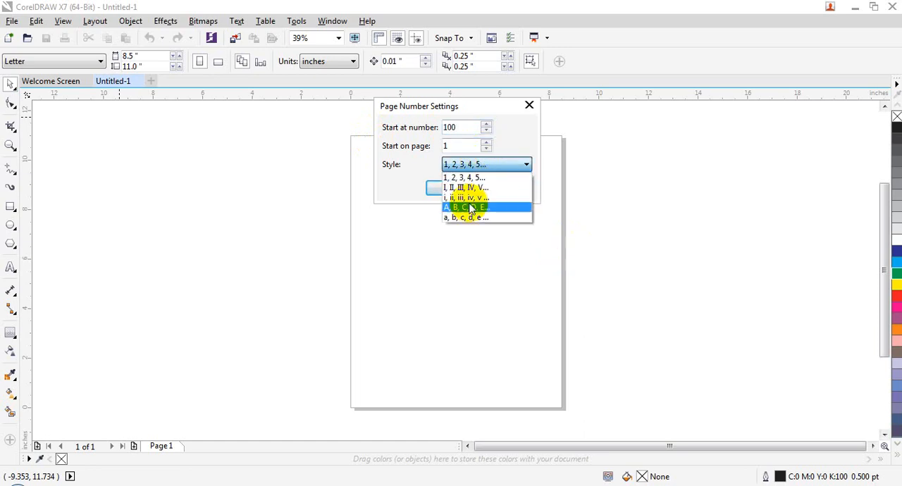
pyautogui.click(469, 206)
pyautogui.click(454, 190)
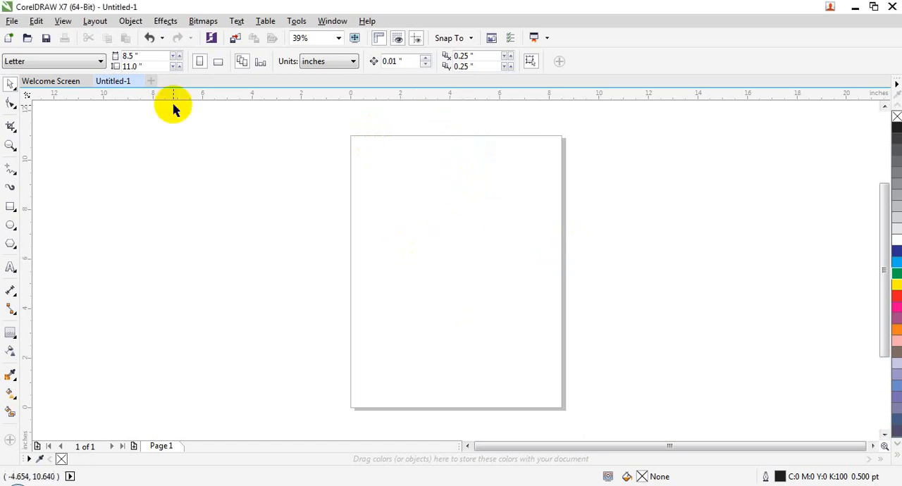
# Step: Insert page numbers on all pages and enlarge the number on page 1 to about 1.7 × 0.5 inches
pyautogui.click(94, 21)
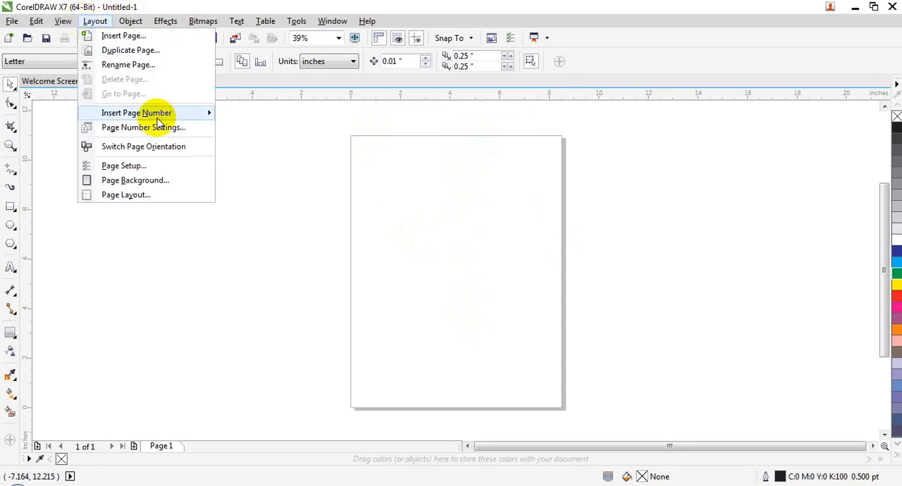
pyautogui.moveTo(167, 114)
pyautogui.click(246, 134)
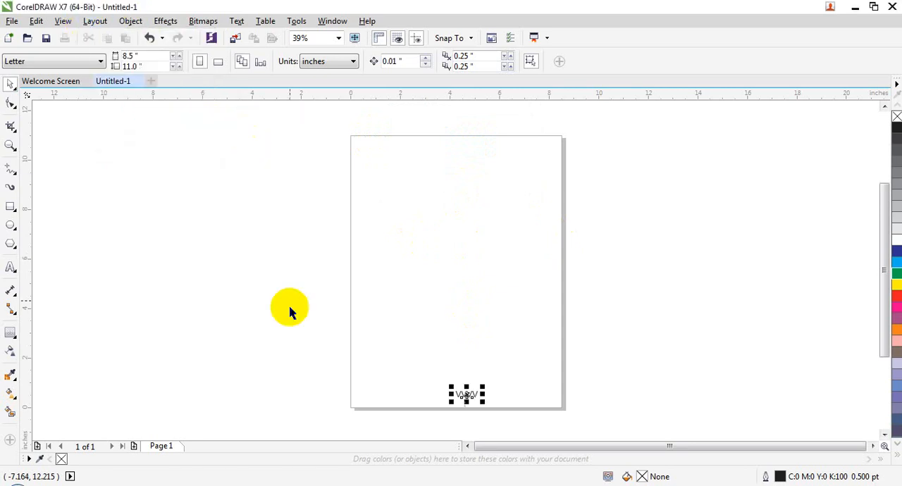
pyautogui.moveTo(451, 386); pyautogui.dragTo(430, 381)
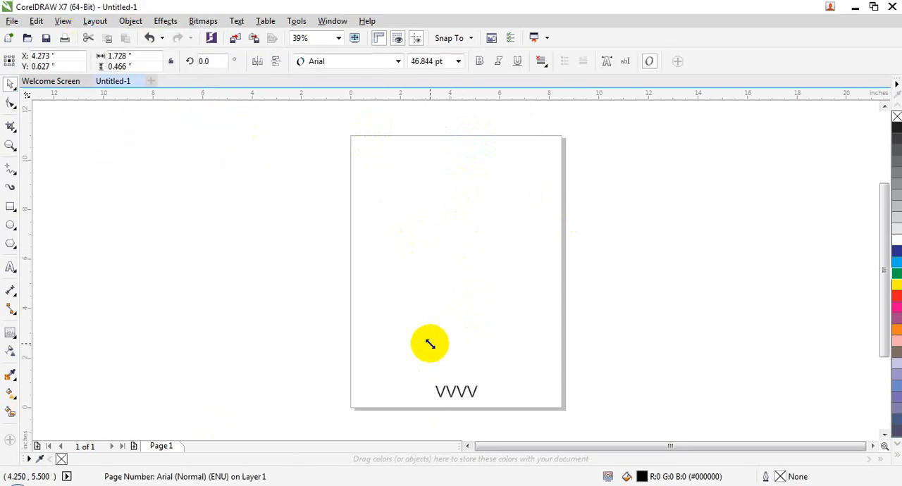
pyautogui.click(247, 359)
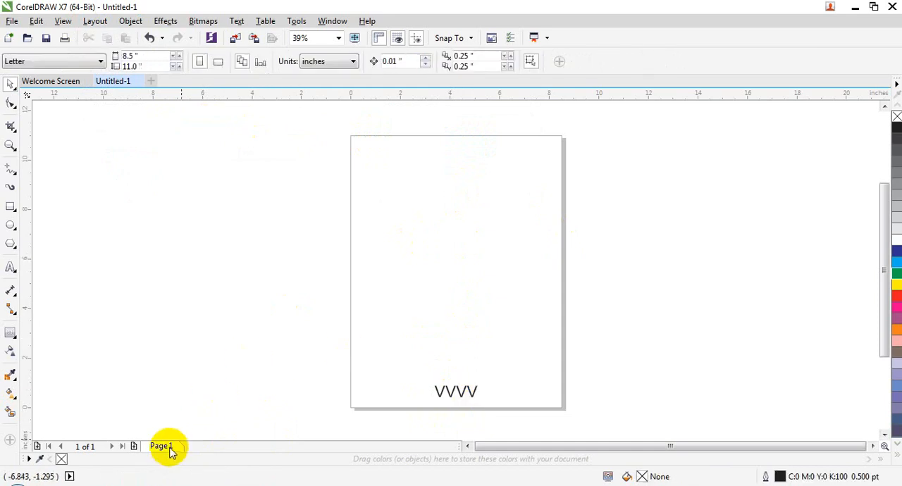
# Step: Stretch the page number to about 1 inch tall, and undo its resizing and insertion
pyautogui.click(465, 397)
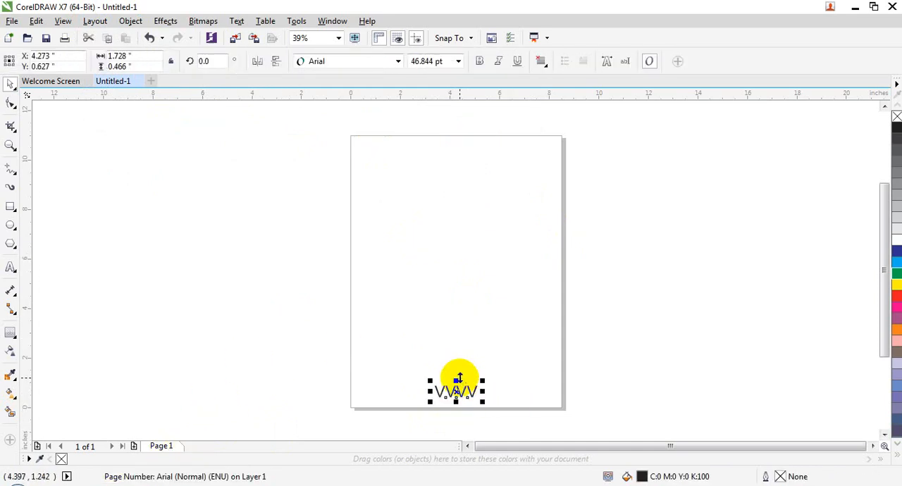
pyautogui.moveTo(459, 374); pyautogui.dragTo(522, 381)
pyautogui.hotkey('ctrl', 'z')
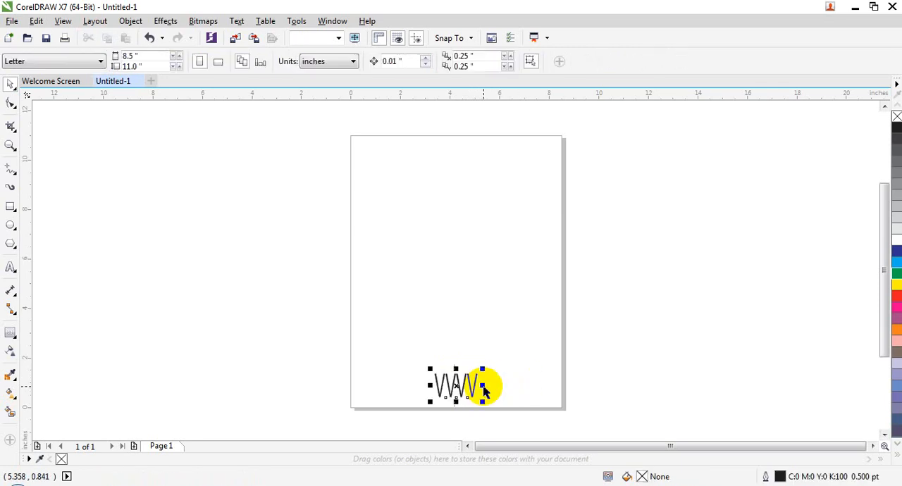
pyautogui.hotkey('ctrl', 'z')
pyautogui.hotkey('ctrl', 'z')
# Step: Change the page numbering style to uppercase Roman numerals (I, II, III, IV, V)
pyautogui.click(99, 21)
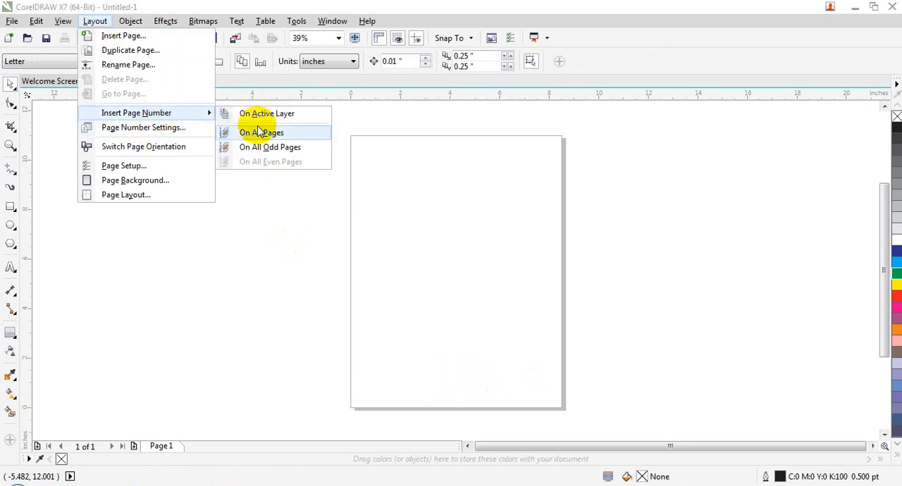
pyautogui.click(175, 127)
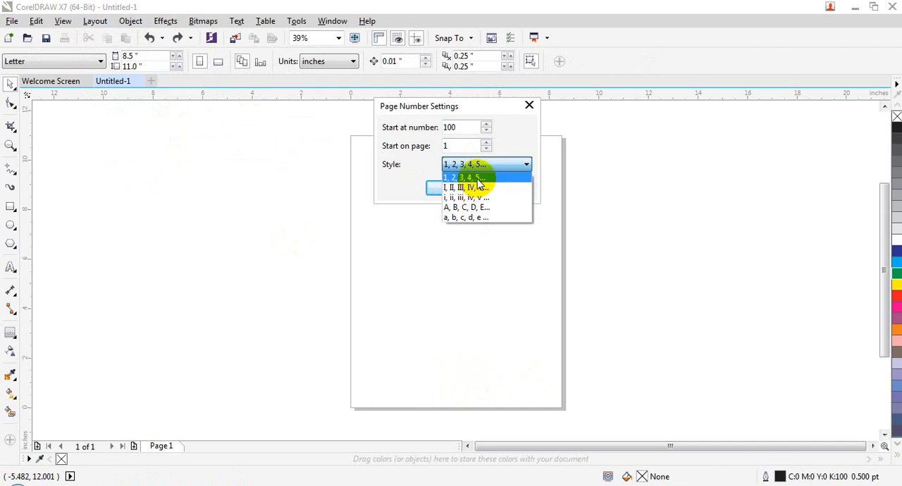
pyautogui.click(456, 188)
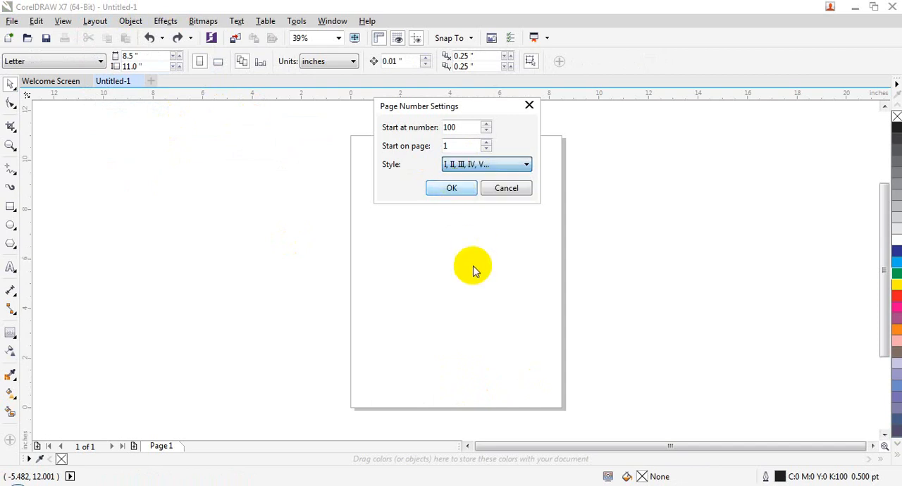
pyautogui.click(460, 191)
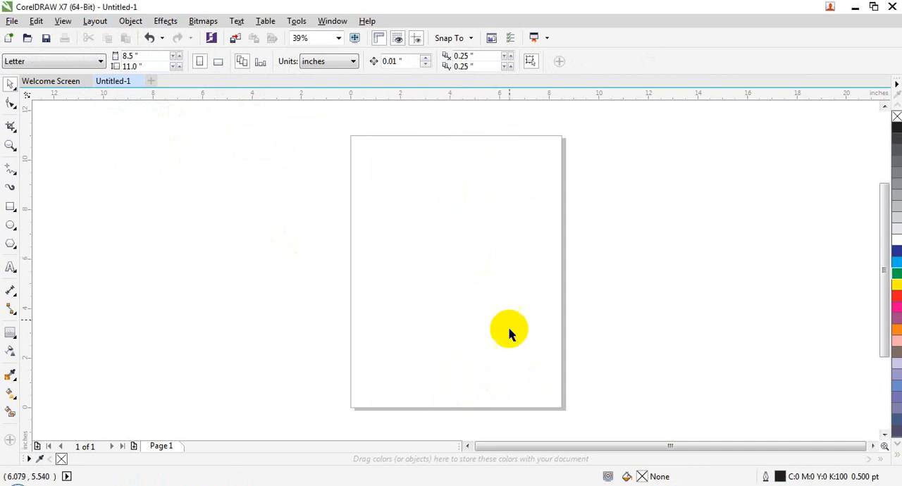
# Step: Insert a page number on the active layer, enlarge it to about 2.6 × 3.1 inches, and undo both changes
pyautogui.click(94, 21)
pyautogui.moveTo(159, 105)
pyautogui.click(264, 113)
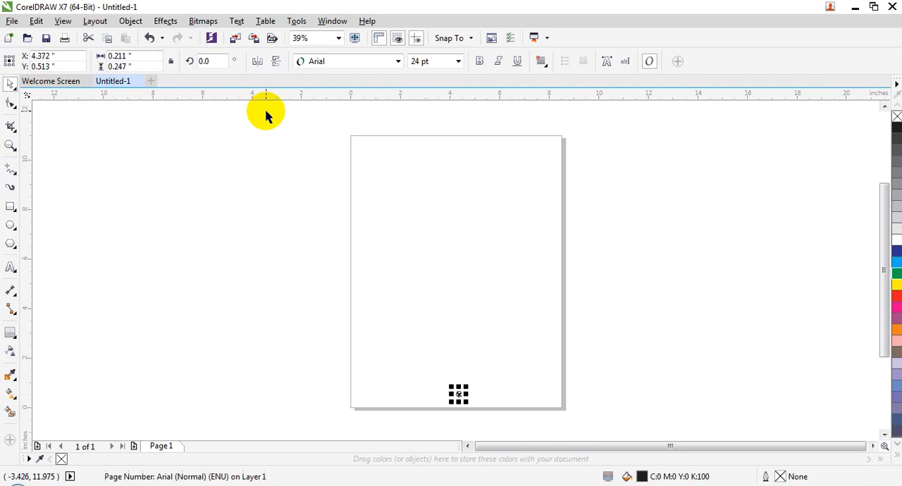
pyautogui.moveTo(451, 384); pyautogui.dragTo(391, 307)
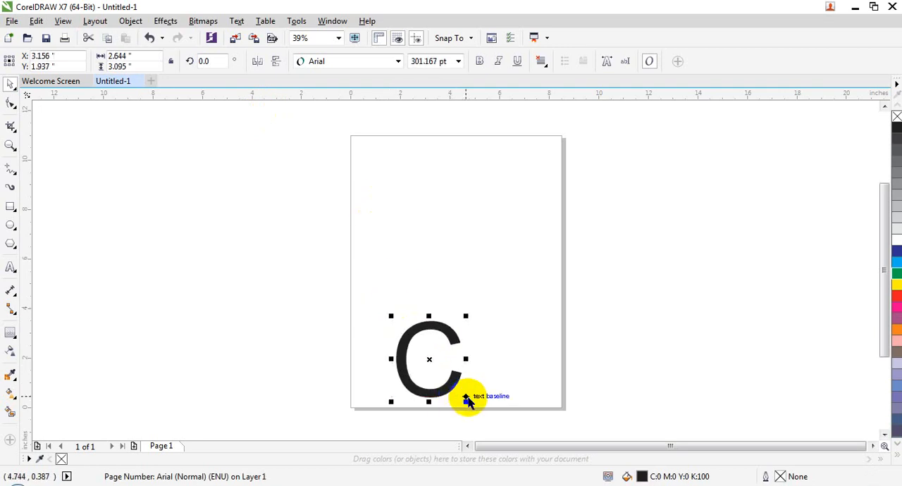
pyautogui.hotkey('ctrl', 'z')
pyautogui.hotkey('ctrl', 'z')
# Step: Switch the page orientation back and forth, ending in landscape
pyautogui.click(97, 22)
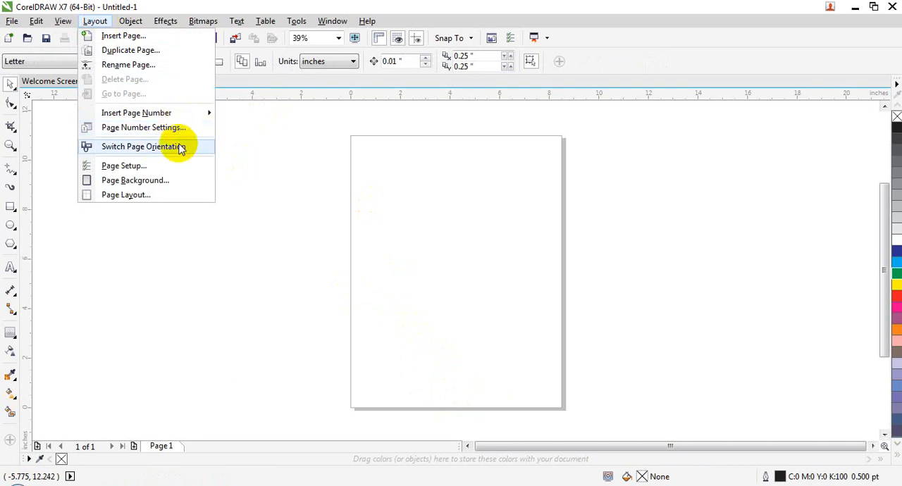
pyautogui.click(179, 147)
pyautogui.click(97, 22)
pyautogui.click(150, 147)
pyautogui.click(97, 22)
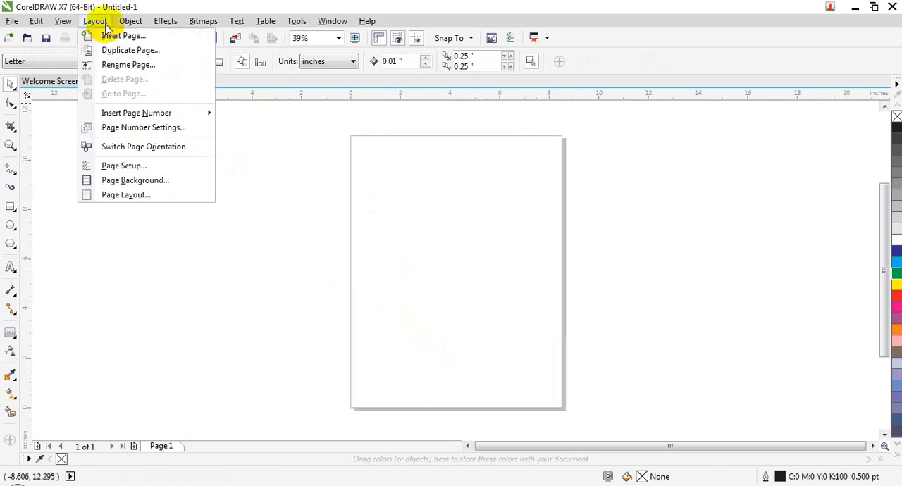
pyautogui.click(145, 147)
# Step: Open the page setup options, browse the preset page sizes, and cancel without choosing one
pyautogui.click(94, 21)
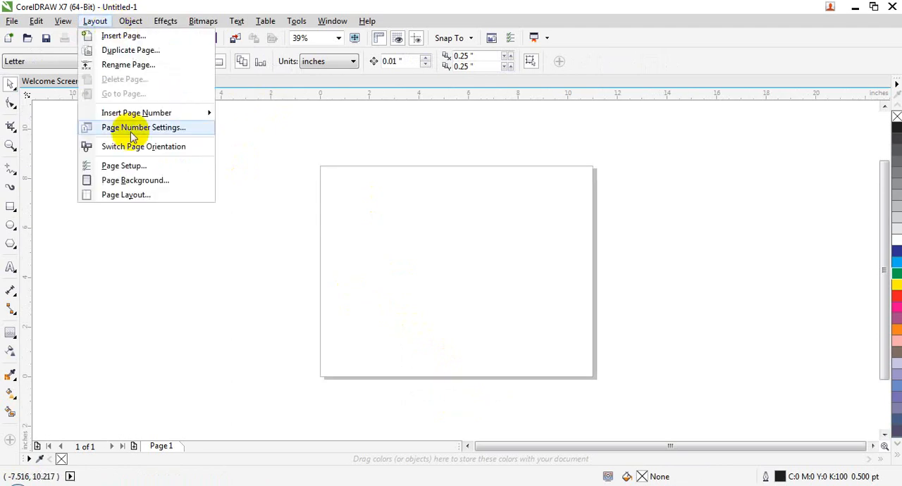
pyautogui.click(141, 167)
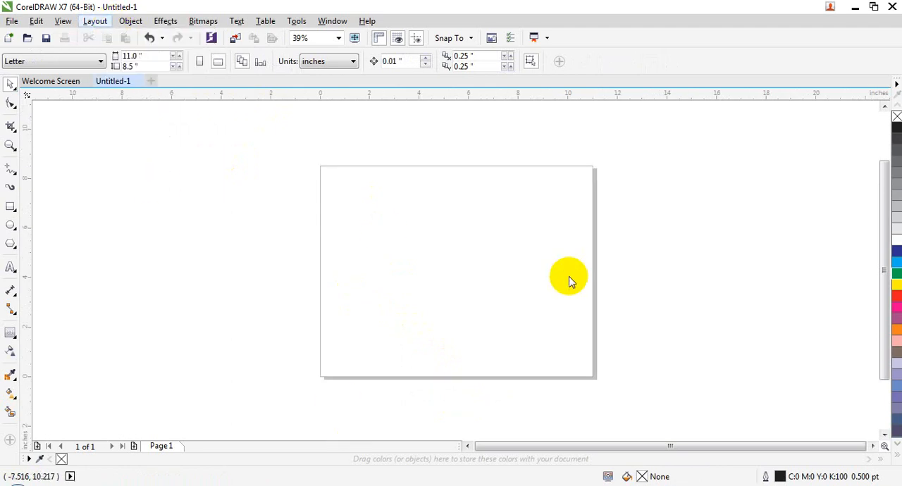
pyautogui.moveTo(432, 117); pyautogui.dragTo(353, 94)
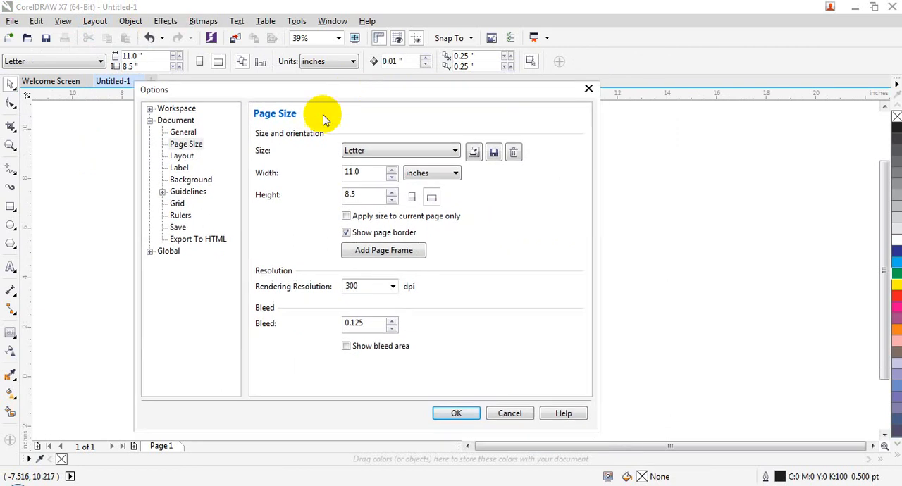
pyautogui.click(389, 152)
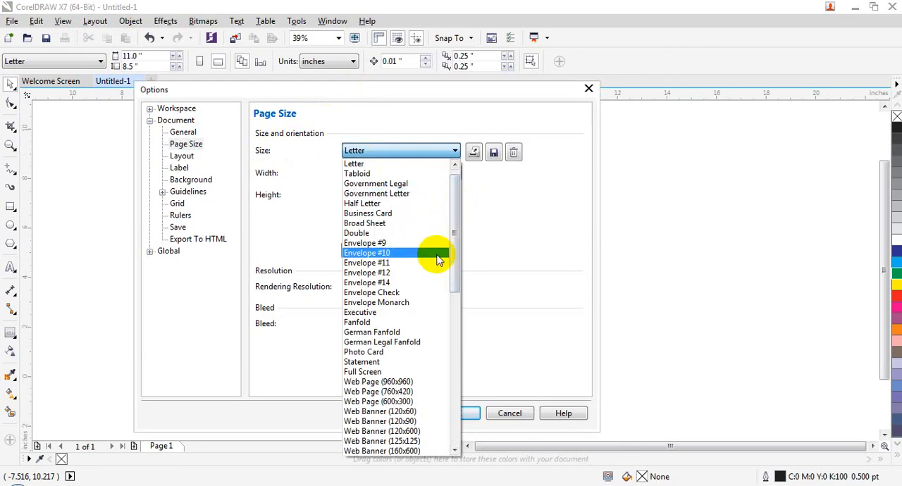
pyautogui.click(522, 421)
pyautogui.click(520, 416)
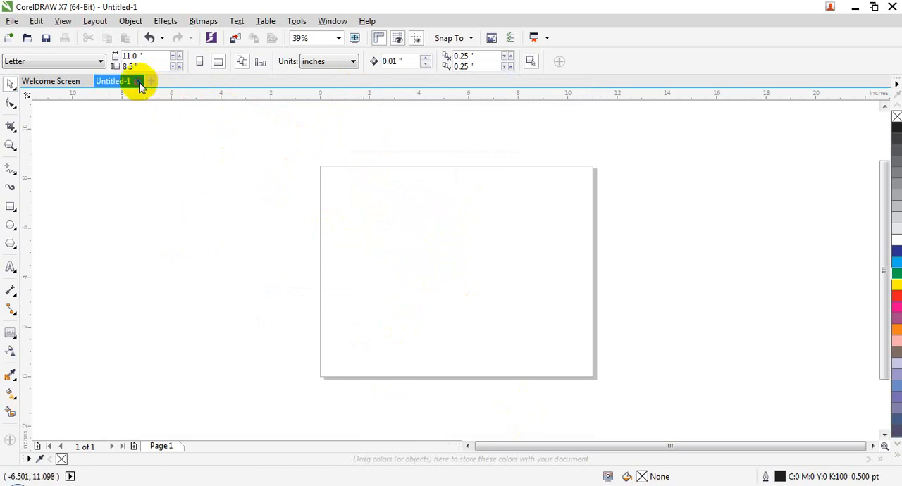
# Step: Close the document without saving and create a new one-page portrait Letter document in CMYK at 300 dpi
pyautogui.click(141, 81)
pyautogui.click(454, 274)
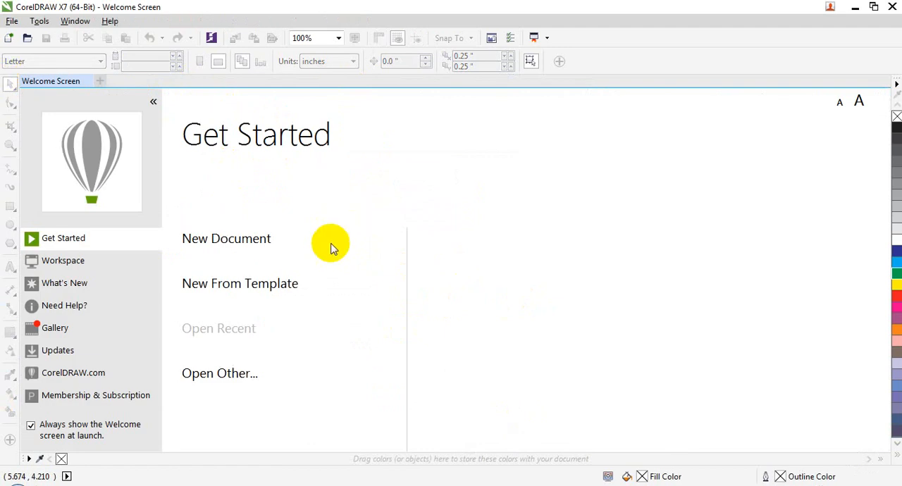
pyautogui.click(252, 241)
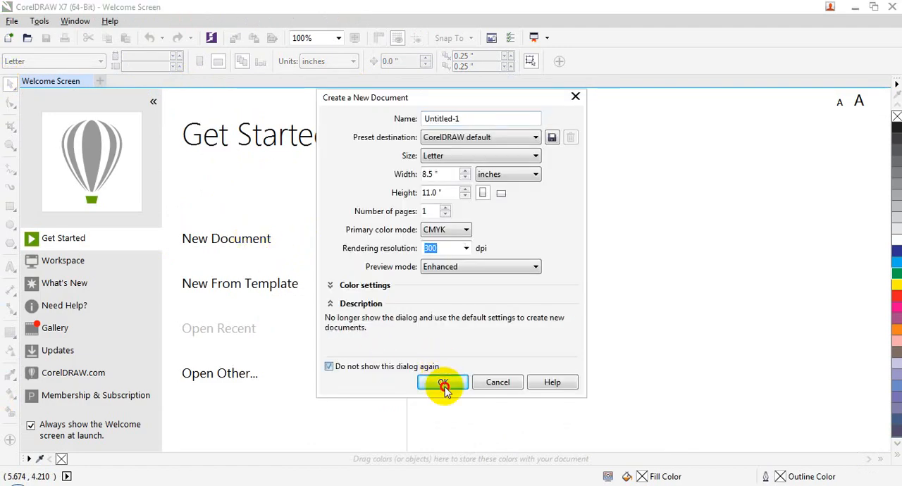
pyautogui.click(445, 384)
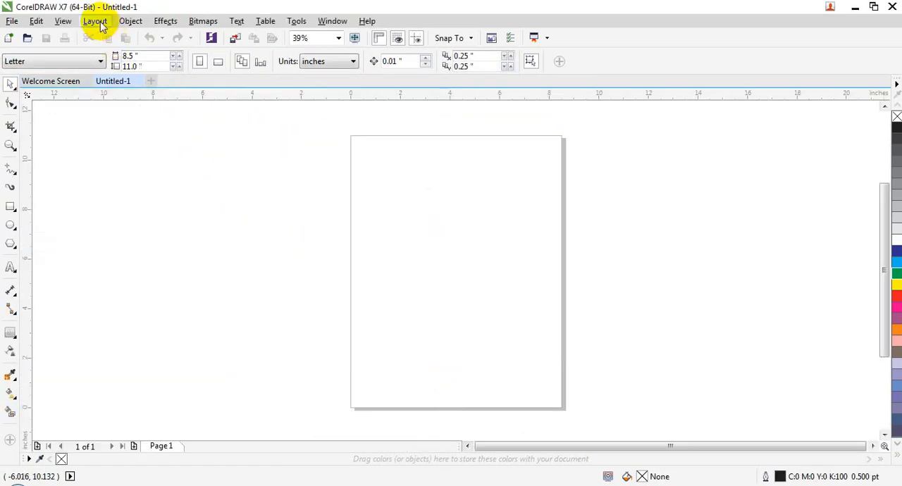
# Step: Try the A4 page size in landscape and portrait orientation in the page setup, and cancel the changes
pyautogui.click(95, 21)
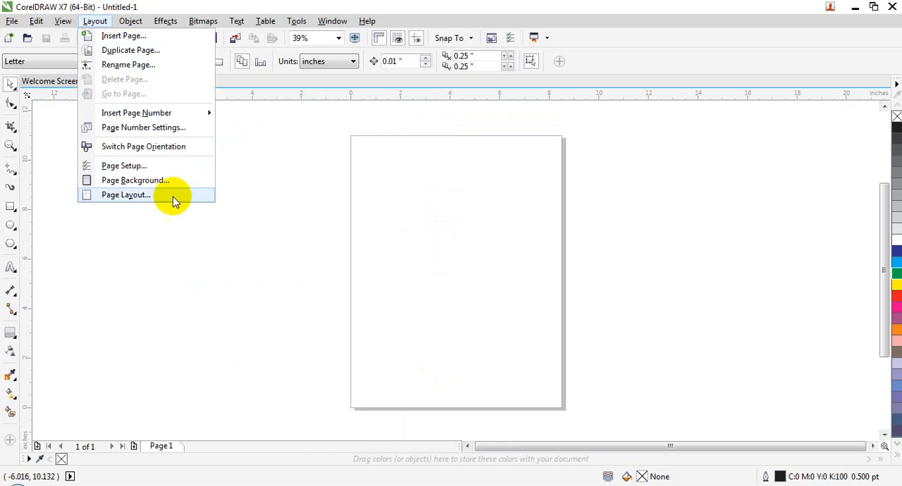
pyautogui.click(138, 169)
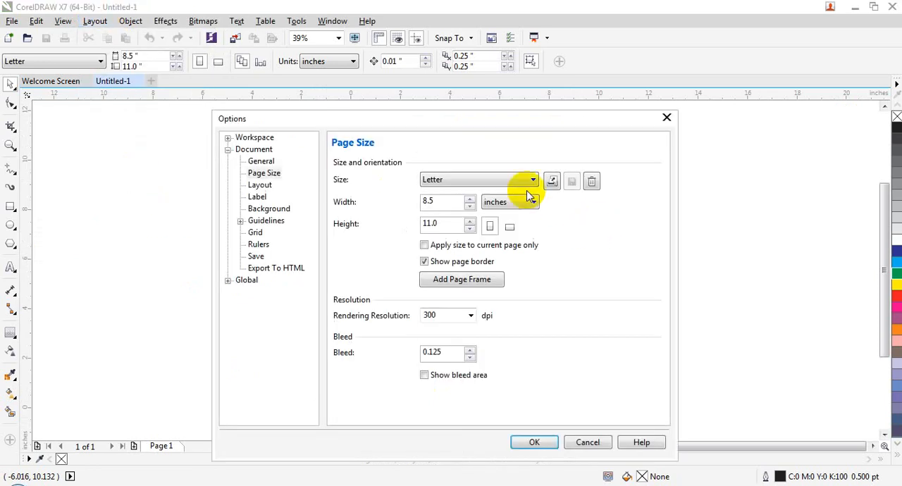
pyautogui.click(482, 181)
pyautogui.moveTo(529, 287); pyautogui.dragTo(534, 435)
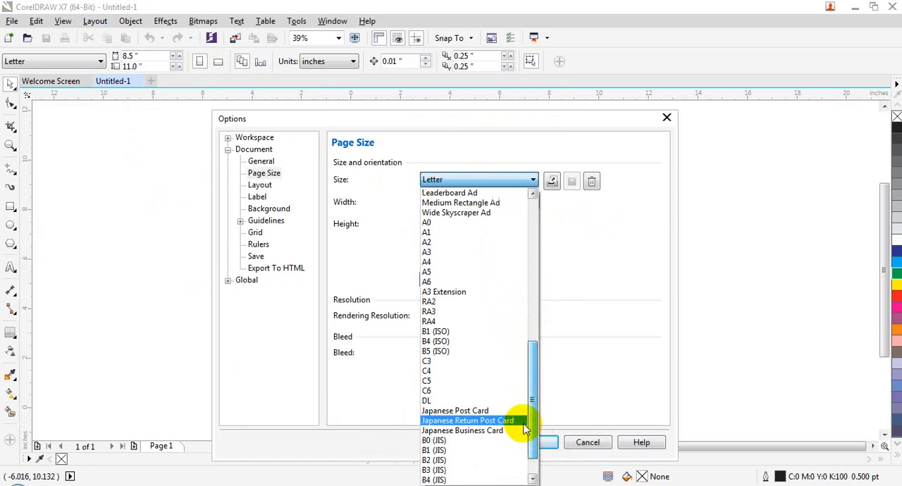
pyautogui.click(428, 261)
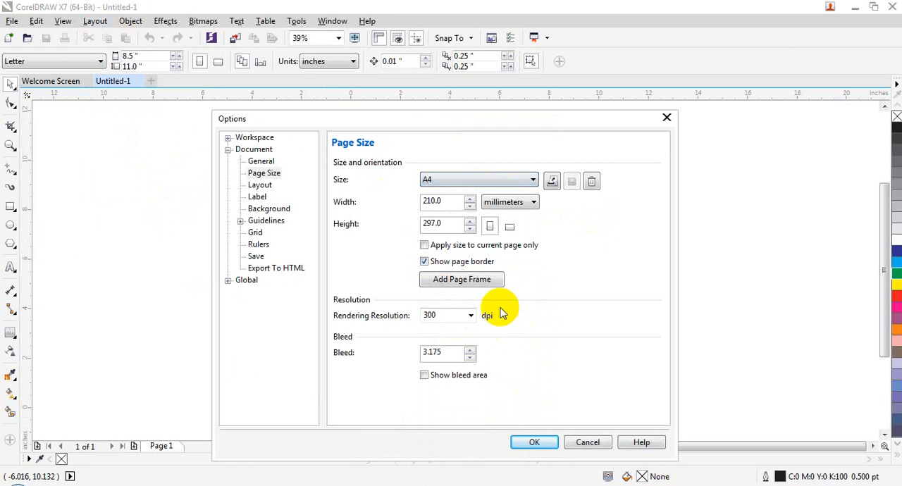
pyautogui.click(534, 203)
pyautogui.click(610, 285)
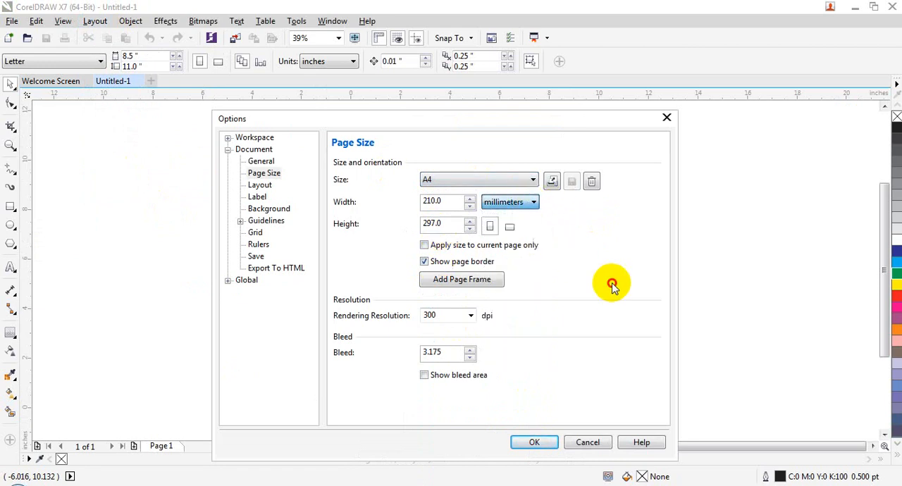
pyautogui.click(493, 228)
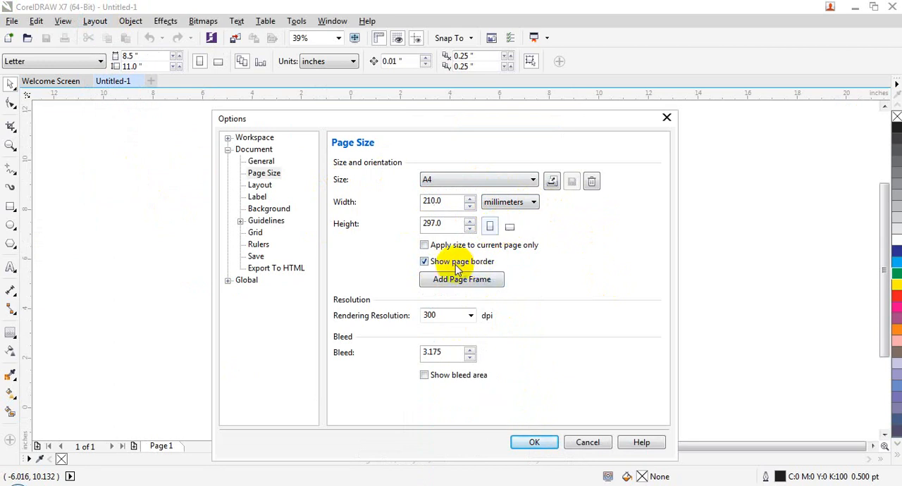
pyautogui.moveTo(521, 121); pyautogui.dragTo(395, 16)
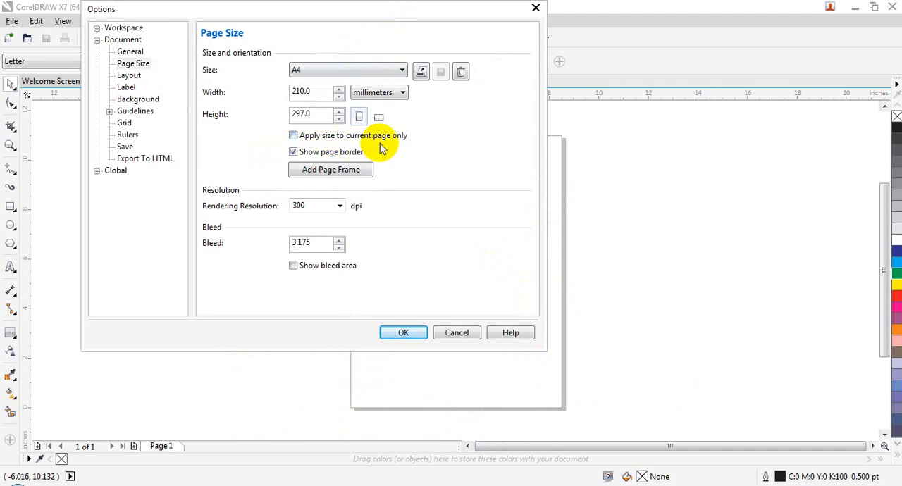
pyautogui.click(457, 332)
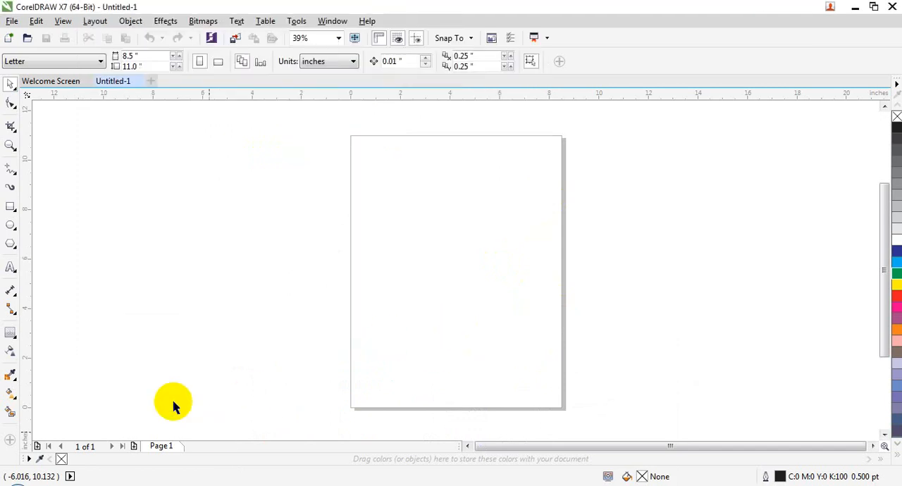
# Step: Insert five Letter pages after page 1, view page 6, and return to page 1
pyautogui.click(94, 20)
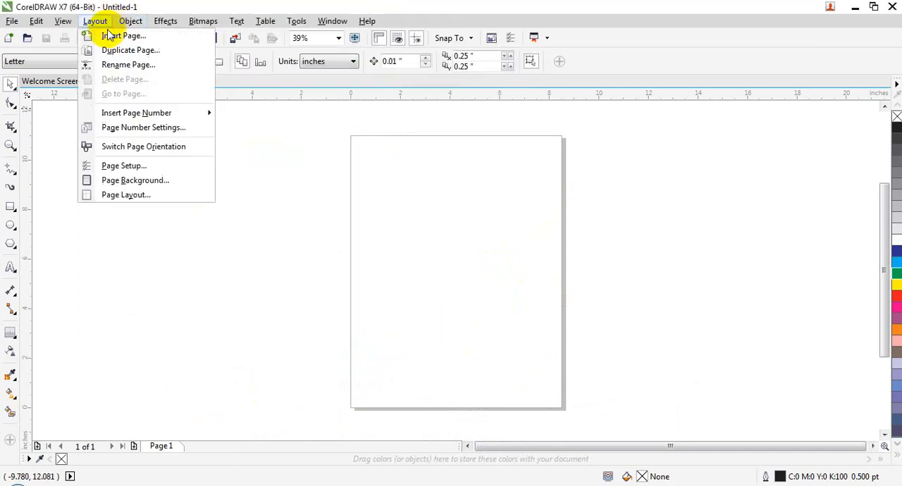
pyautogui.click(113, 34)
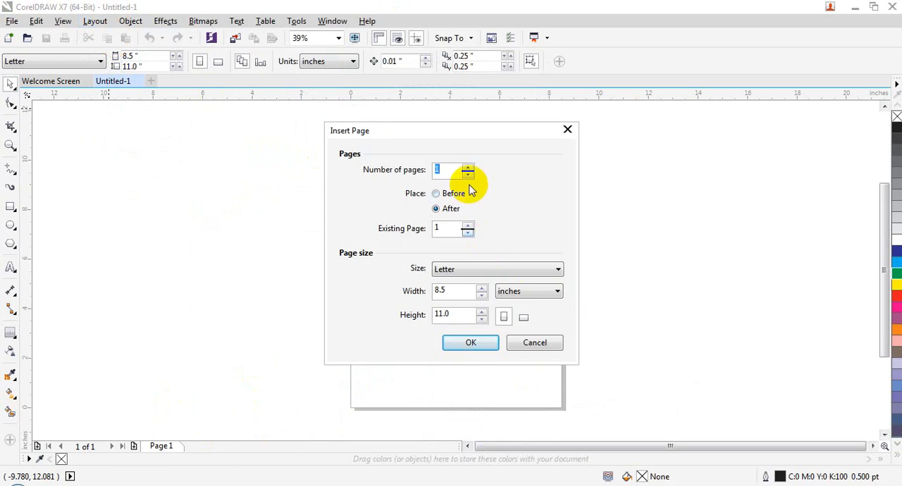
pyautogui.write('5')
pyautogui.press('Return')
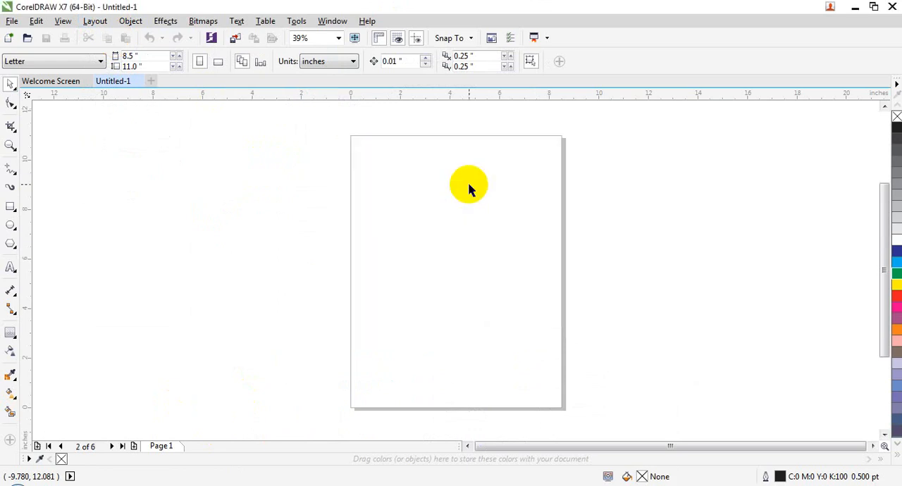
pyautogui.click(345, 446)
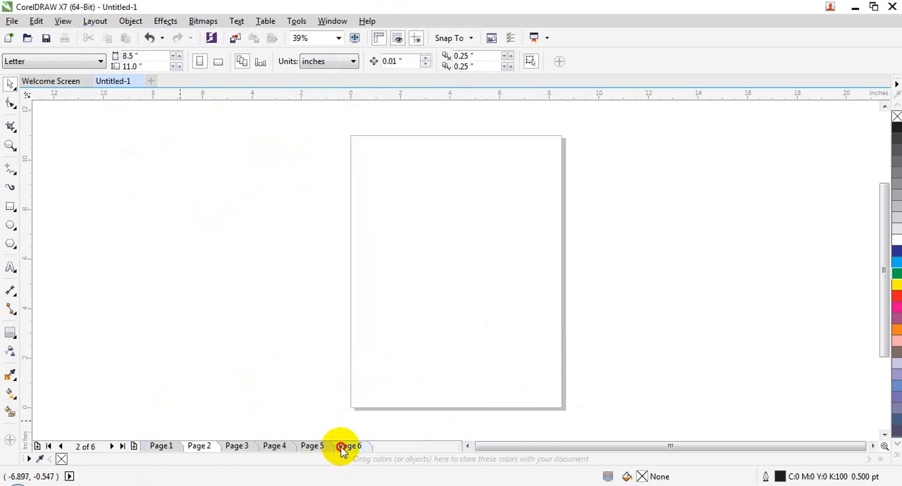
pyautogui.click(164, 448)
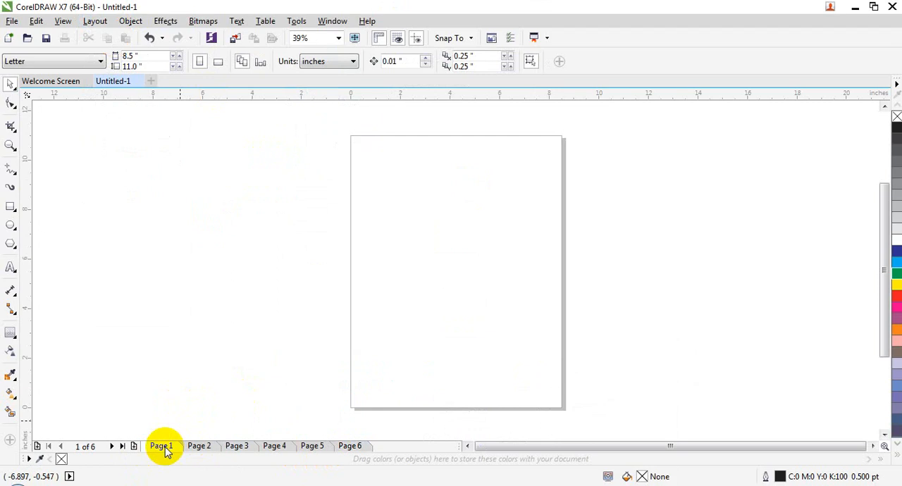
# Step: Open the page setup for page 1 and choose the A4 page size
pyautogui.click(98, 24)
pyautogui.click(154, 162)
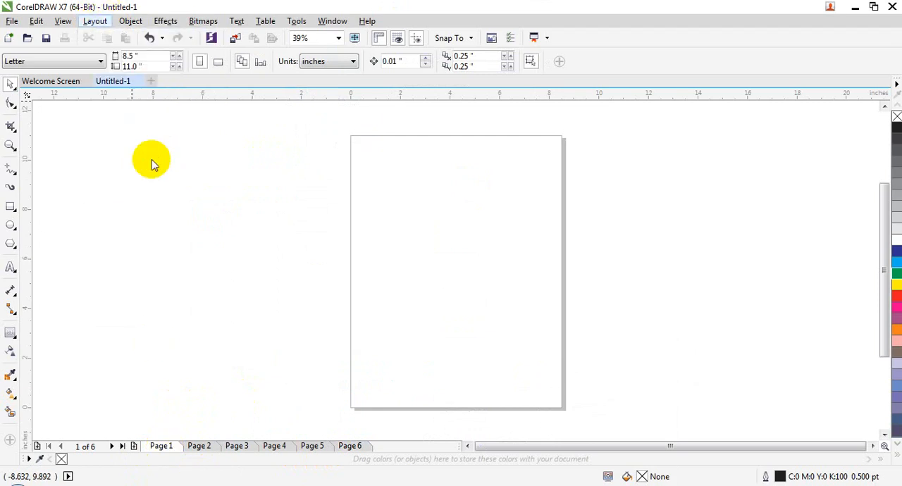
pyautogui.moveTo(451, 172); pyautogui.dragTo(469, 47)
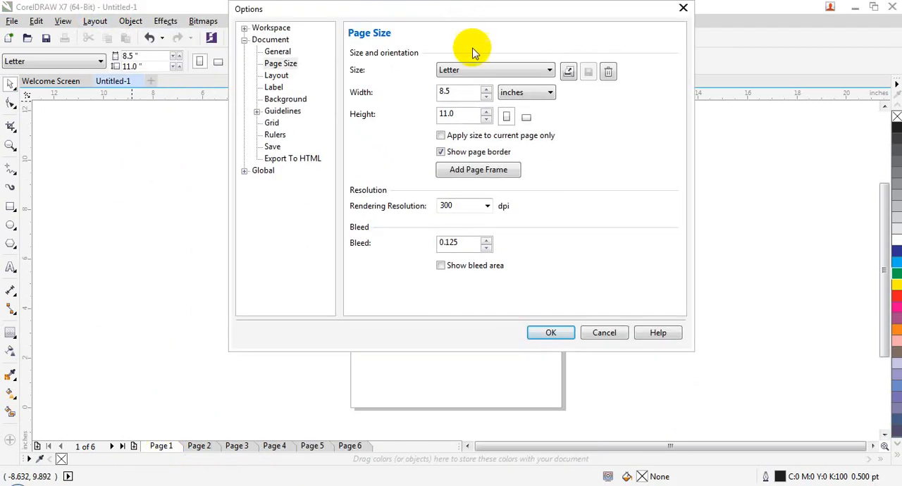
pyautogui.click(471, 69)
pyautogui.moveTo(550, 124); pyautogui.dragTo(483, 228)
pyautogui.click(472, 232)
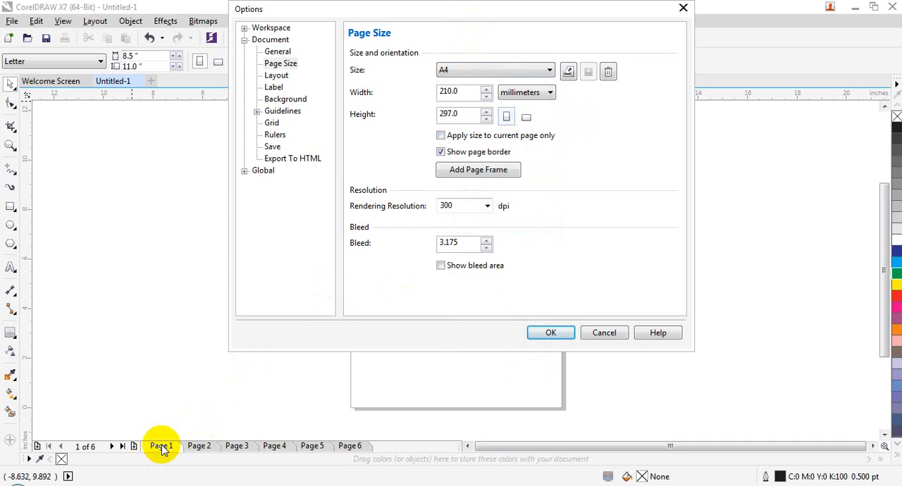
# Step: Limit the A4 size to the current page only, add a page frame, and apply the settings
pyautogui.moveTo(459, 7); pyautogui.dragTo(516, 20)
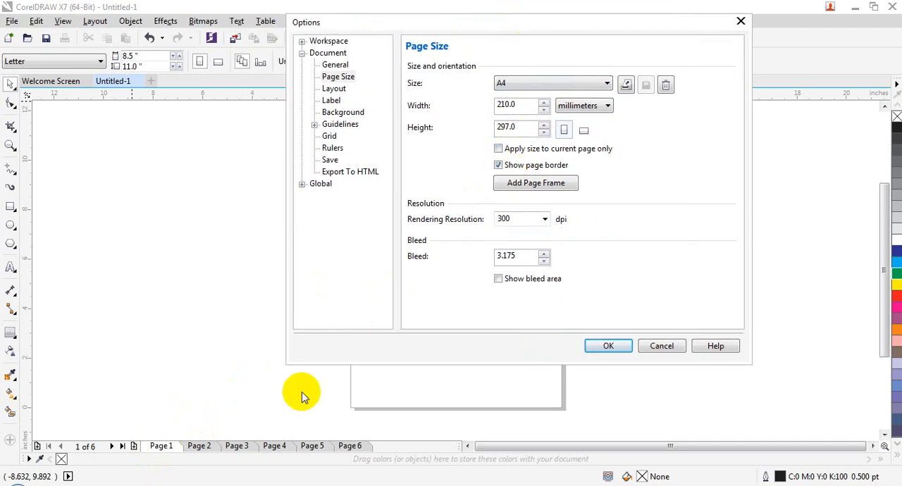
pyautogui.click(543, 154)
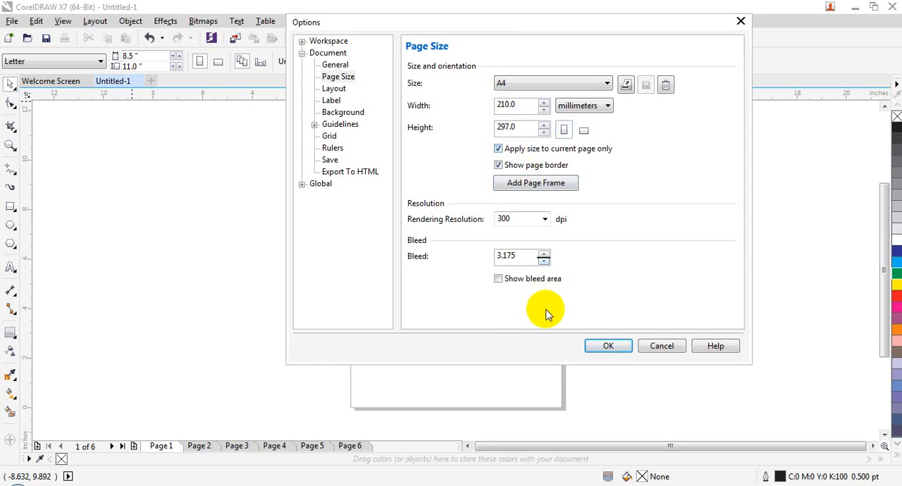
pyautogui.click(537, 183)
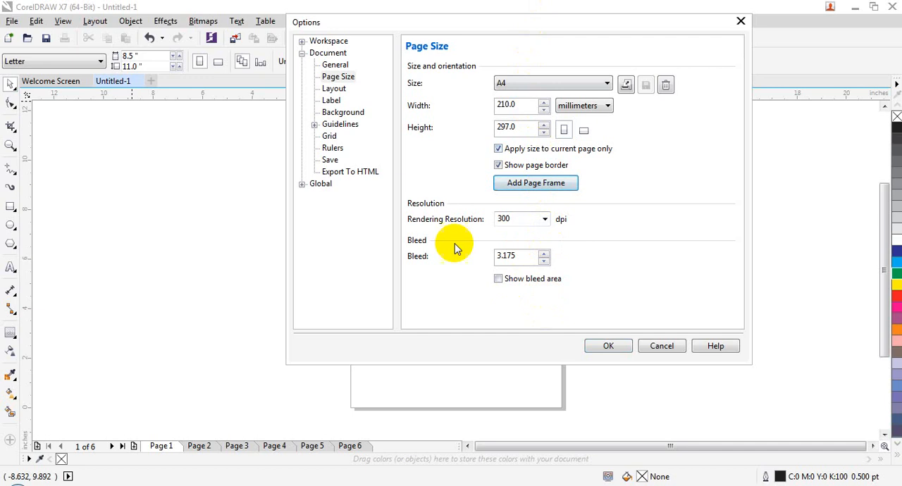
pyautogui.click(619, 346)
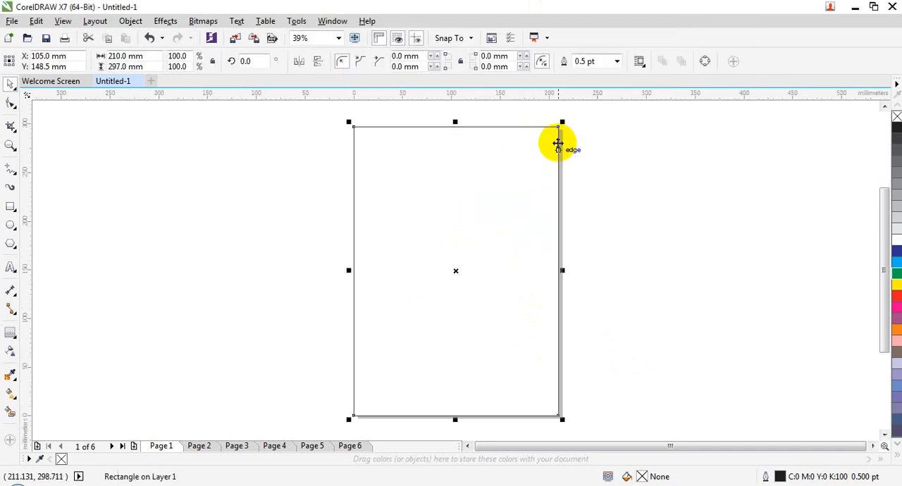
# Step: Compare page 2 with page 1, and undo the page frame and A4 size on page 1
pyautogui.click(203, 446)
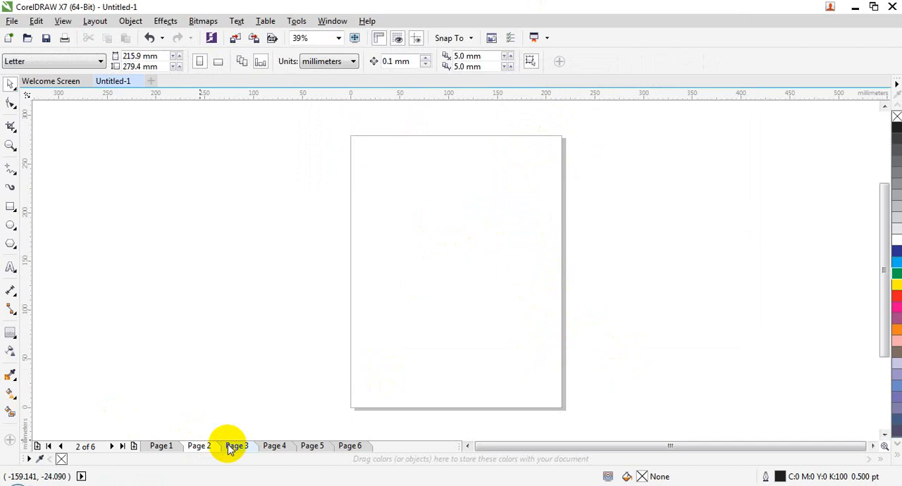
pyautogui.click(161, 446)
pyautogui.click(383, 178)
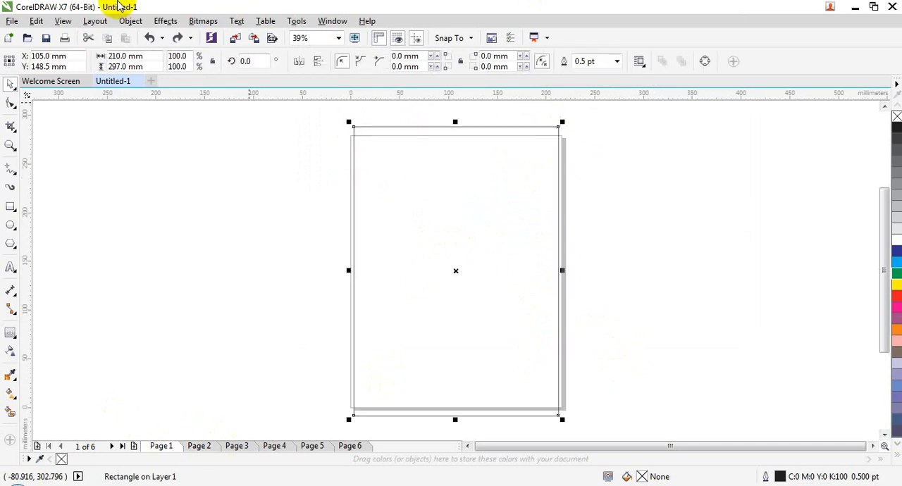
pyautogui.hotkey('ctrl', 'z')
# Step: Open the page setup, examine the page border and bleed options, and close it without changes
pyautogui.click(97, 17)
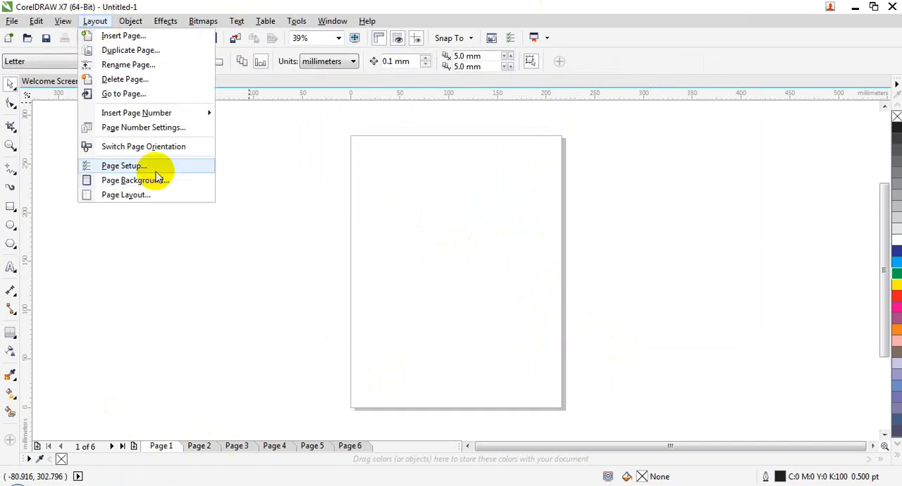
pyautogui.click(157, 167)
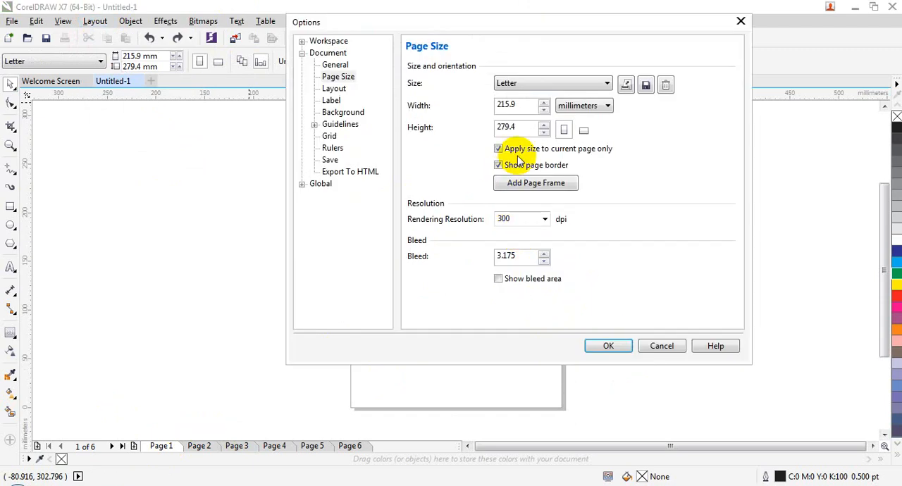
pyautogui.moveTo(526, 22); pyautogui.dragTo(515, 58)
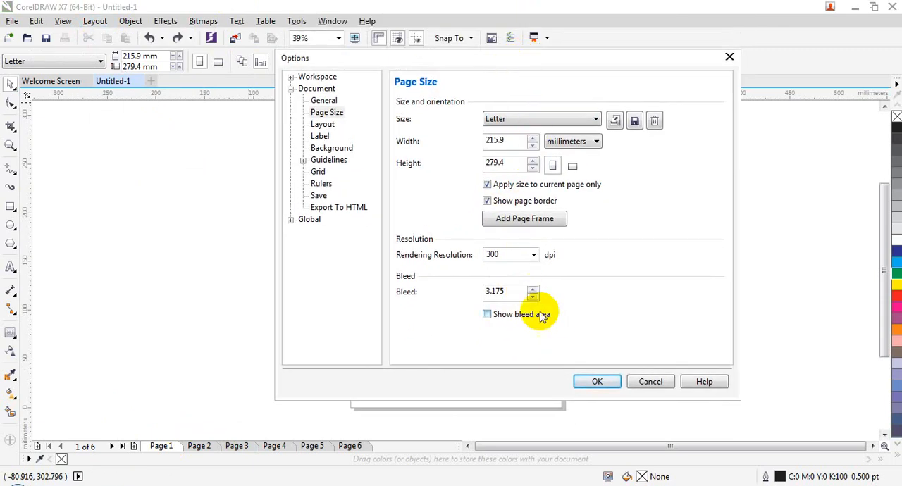
pyautogui.click(649, 380)
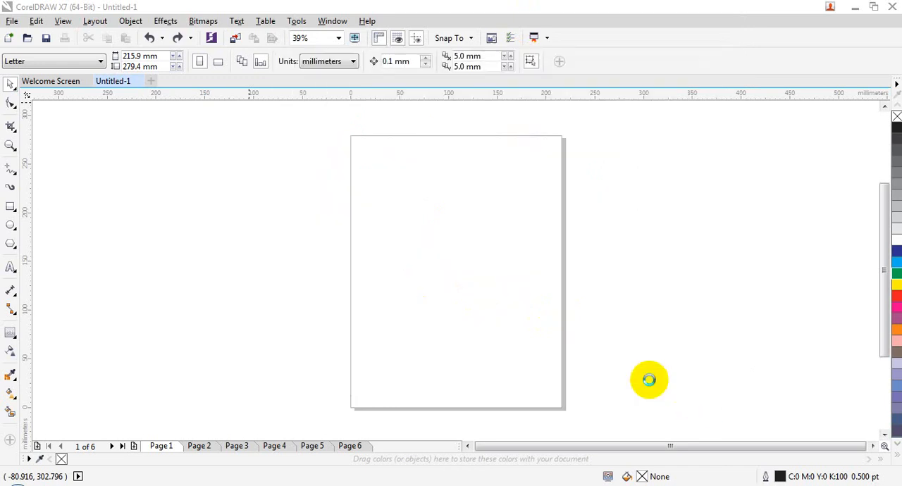
# Step: Show the bleed area around the page
pyautogui.click(63, 20)
pyautogui.moveTo(168, 245)
pyautogui.click(238, 253)
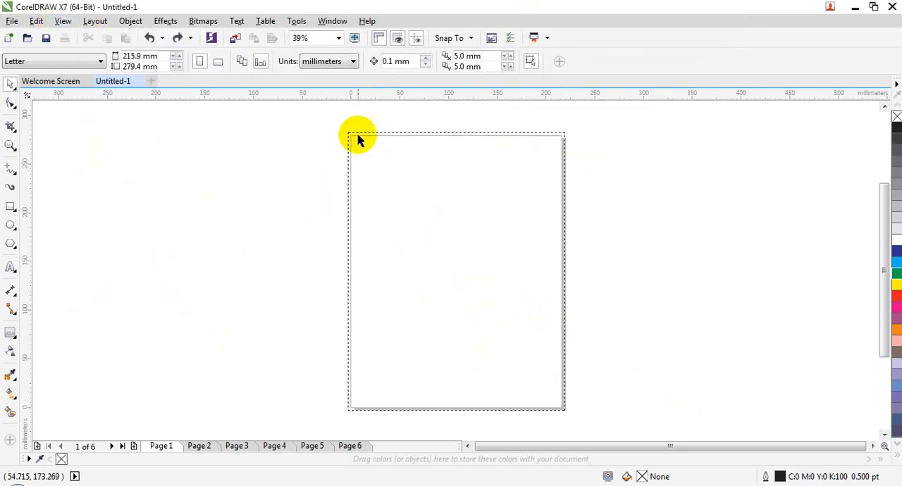
# Step: Set the page bleed to 16.175 mm in the page setup and apply it
pyautogui.click(104, 21)
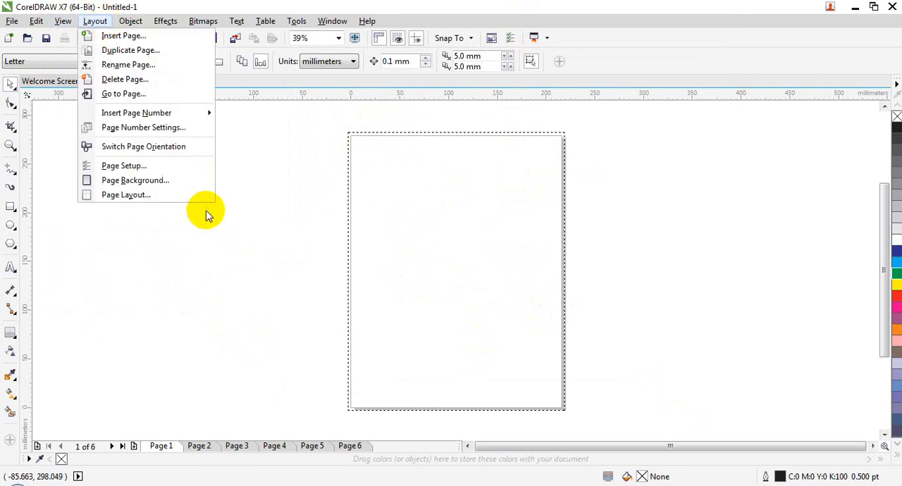
pyautogui.click(167, 166)
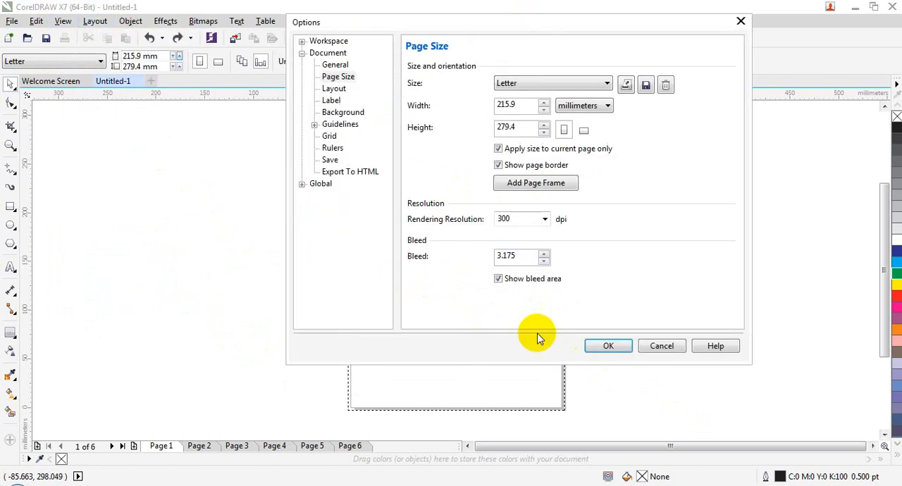
pyautogui.click(545, 252)
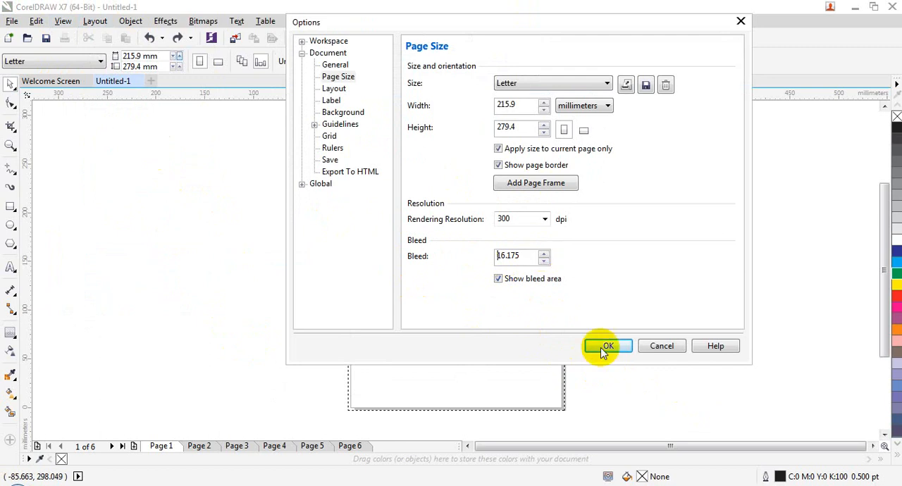
pyautogui.click(606, 346)
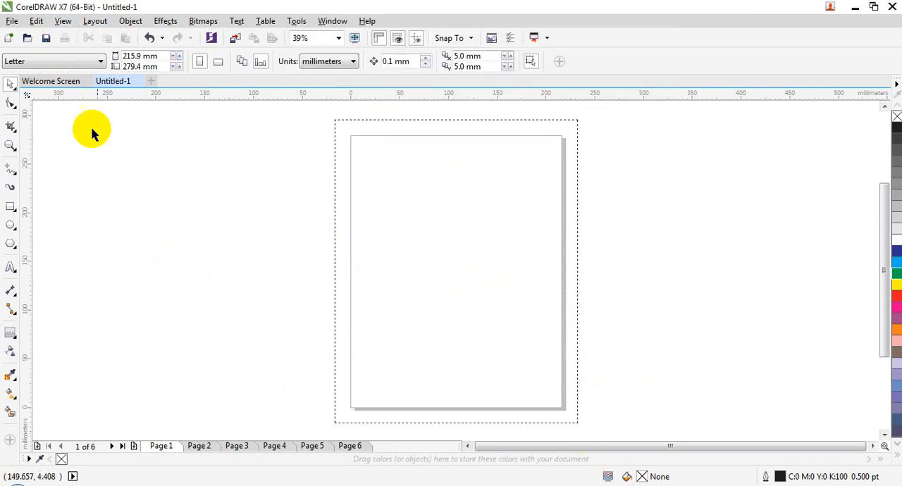
# Step: Look through the page size presets, try taking the page size from the printer, and cancel the page setup
pyautogui.click(95, 22)
pyautogui.click(132, 166)
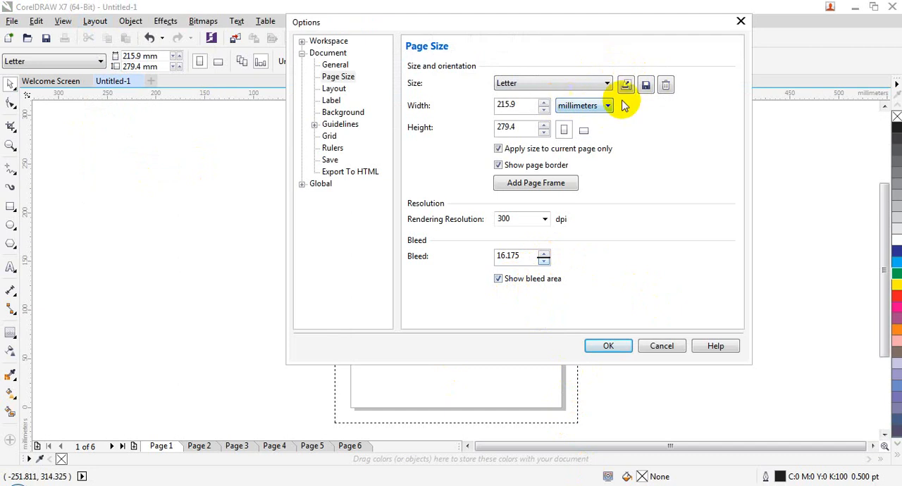
pyautogui.click(569, 84)
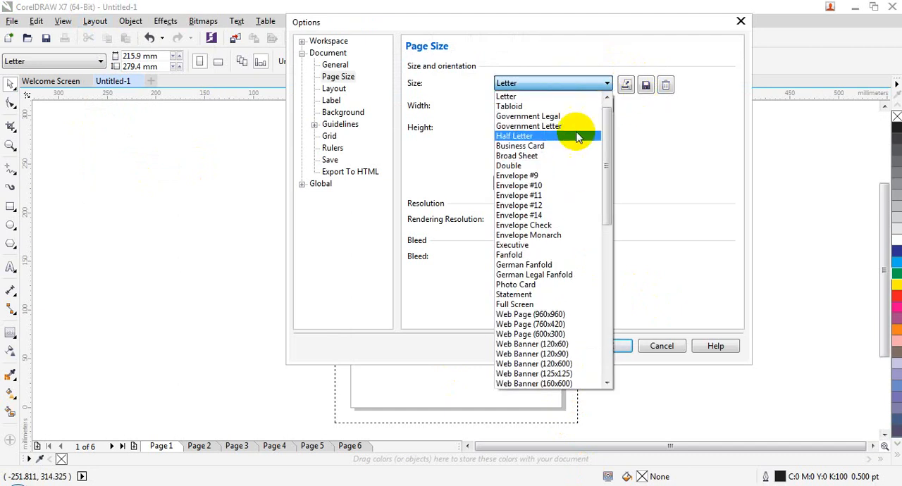
pyautogui.click(628, 151)
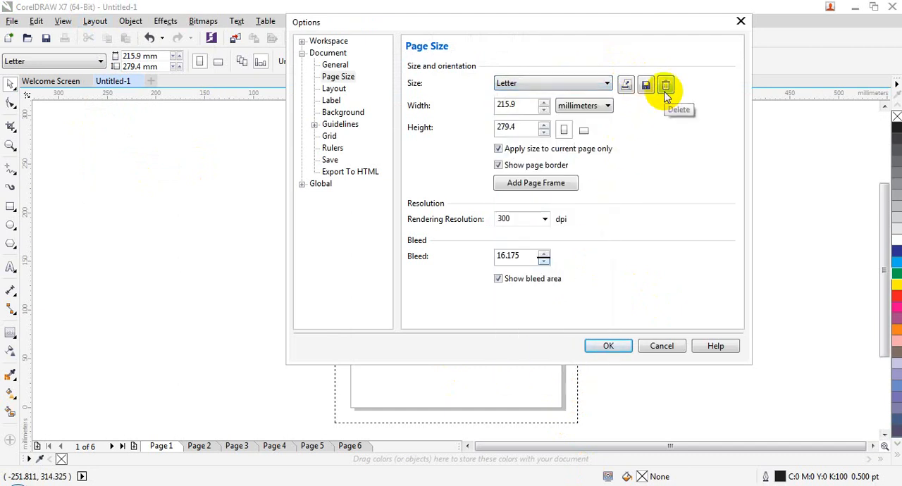
pyautogui.click(626, 85)
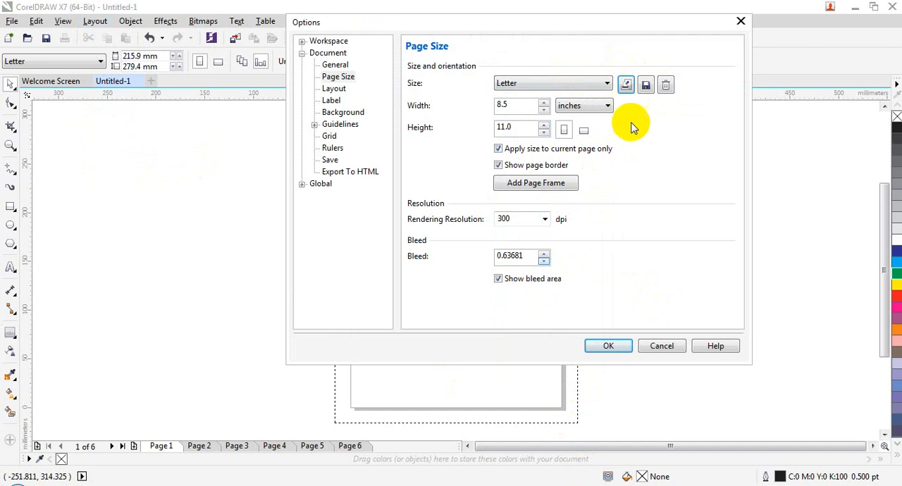
pyautogui.click(626, 85)
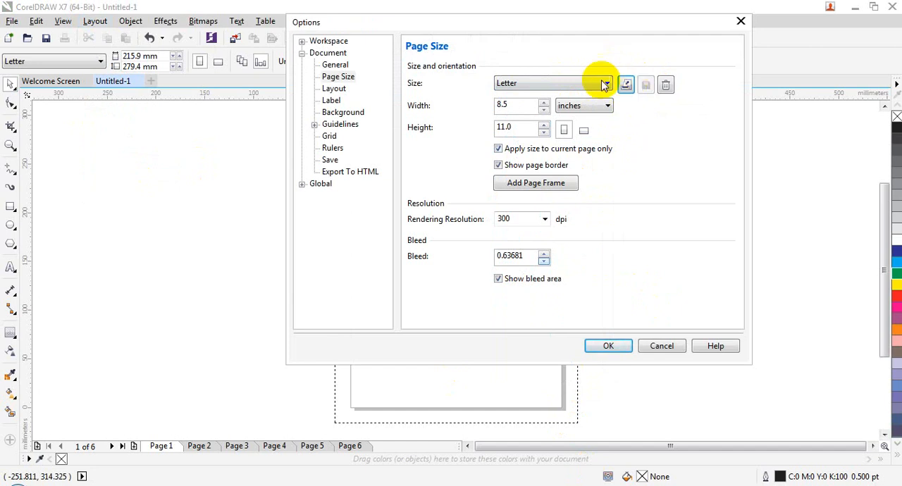
pyautogui.moveTo(530, 22); pyautogui.dragTo(467, 51)
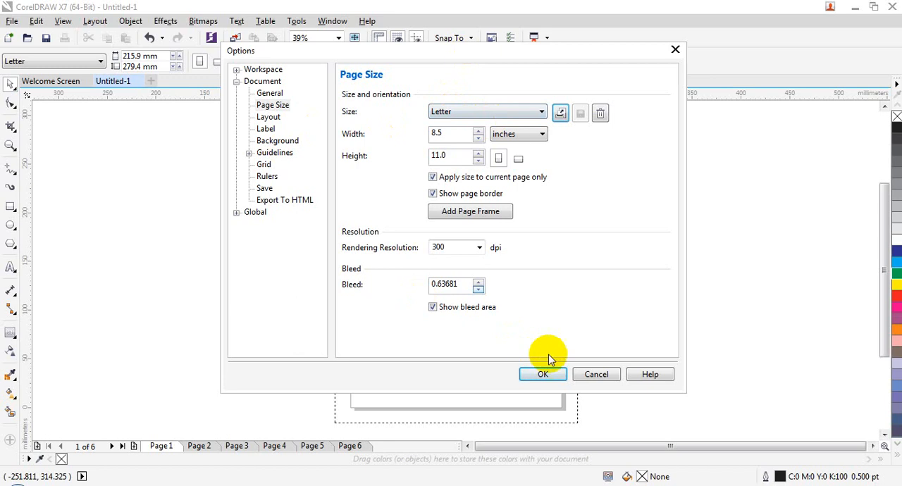
pyautogui.click(596, 374)
# Step: Give the page a solid pink background and apply it
pyautogui.click(64, 20)
pyautogui.moveTo(96, 20)
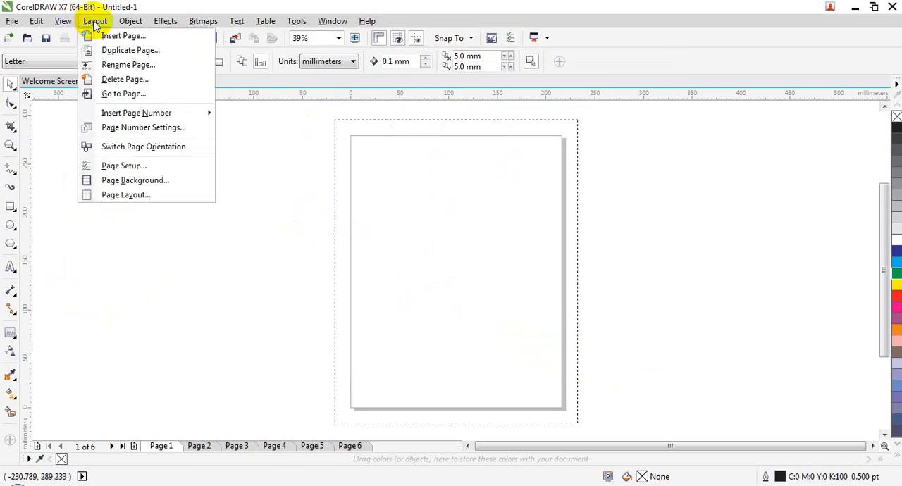
pyautogui.click(133, 180)
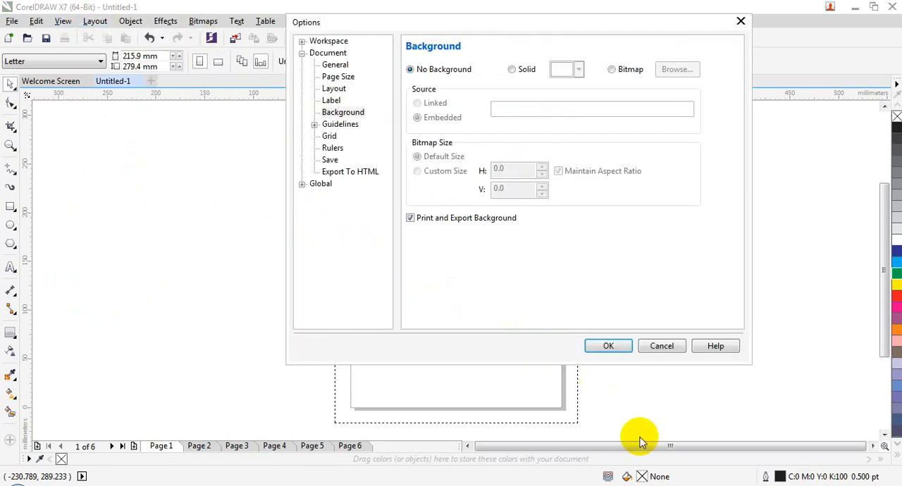
pyautogui.moveTo(487, 21); pyautogui.dragTo(391, 86)
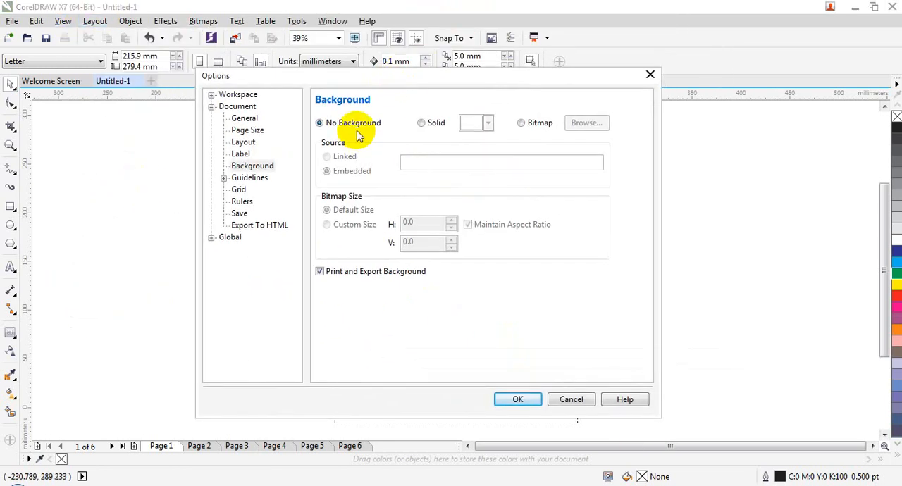
pyautogui.click(437, 125)
pyautogui.click(487, 124)
pyautogui.click(476, 170)
pyautogui.click(522, 399)
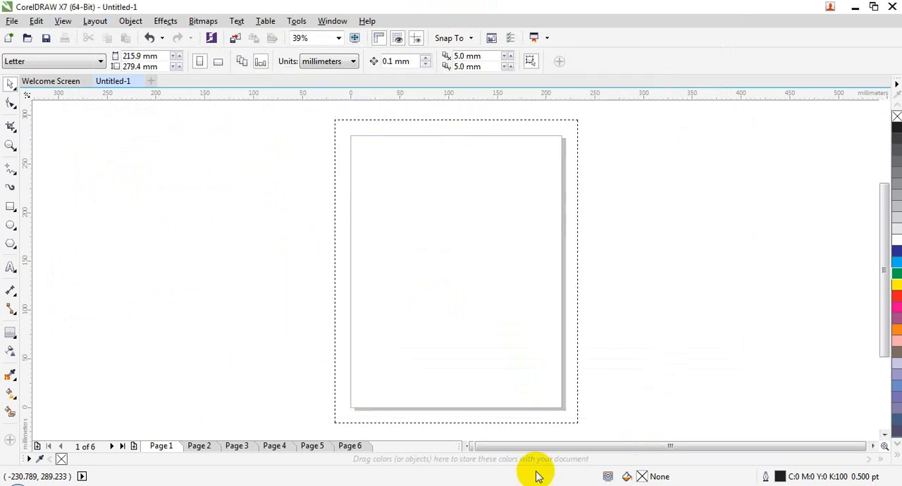
# Step: Open the custom color selection for the solid page background and look through its mixers and palettes
pyautogui.click(95, 21)
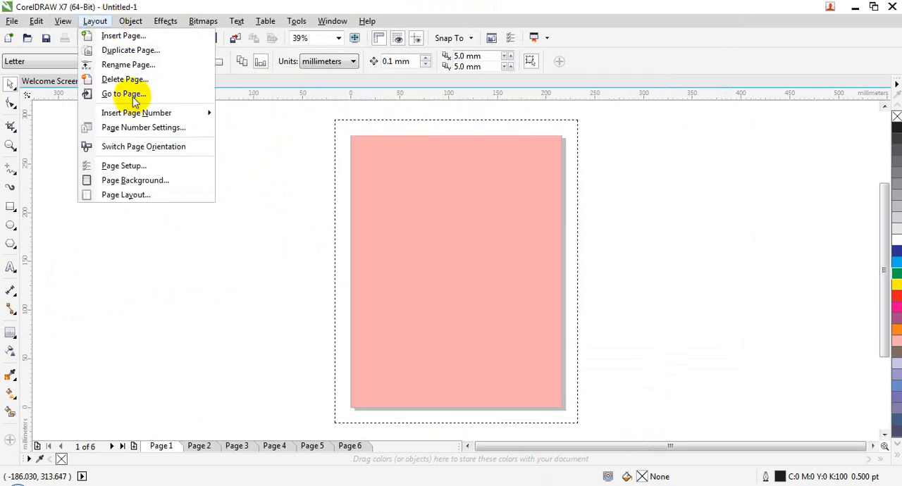
pyautogui.click(156, 177)
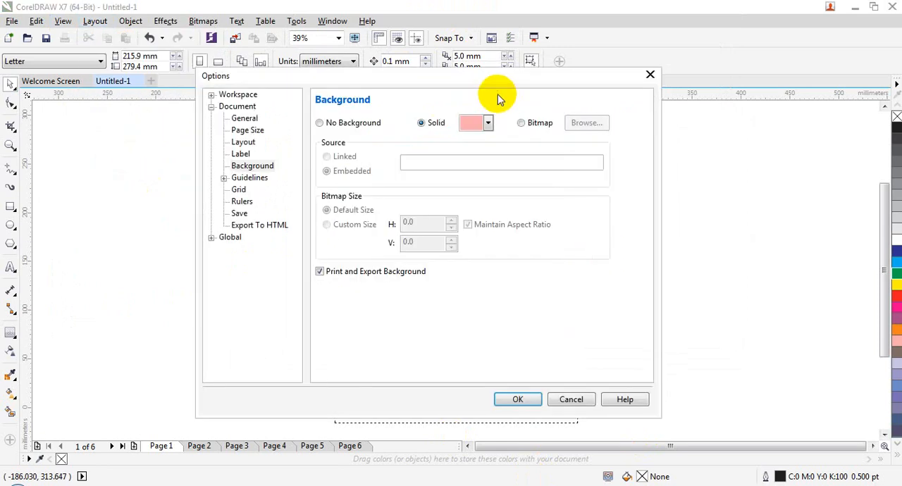
pyautogui.click(488, 123)
pyautogui.click(510, 228)
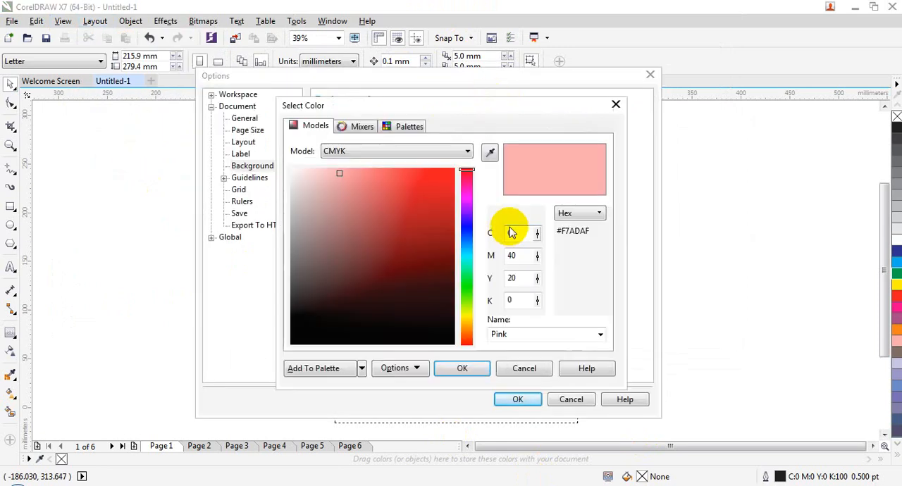
pyautogui.click(362, 126)
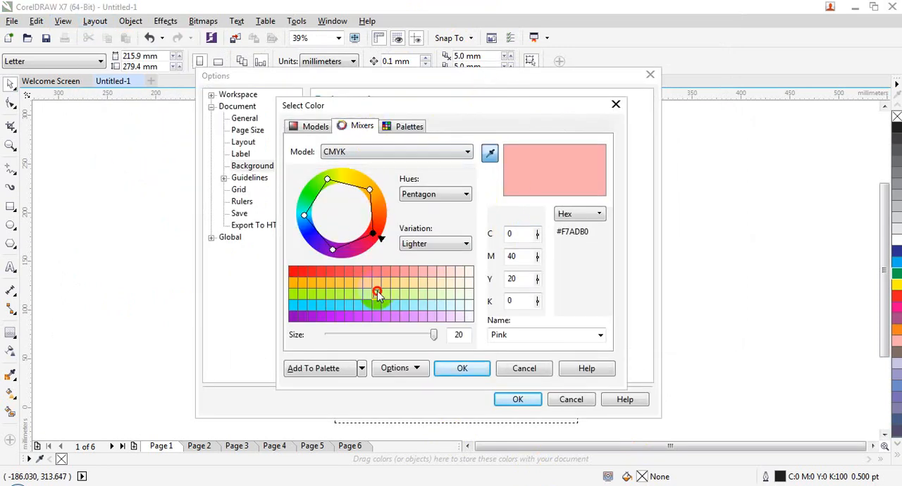
pyautogui.click(399, 125)
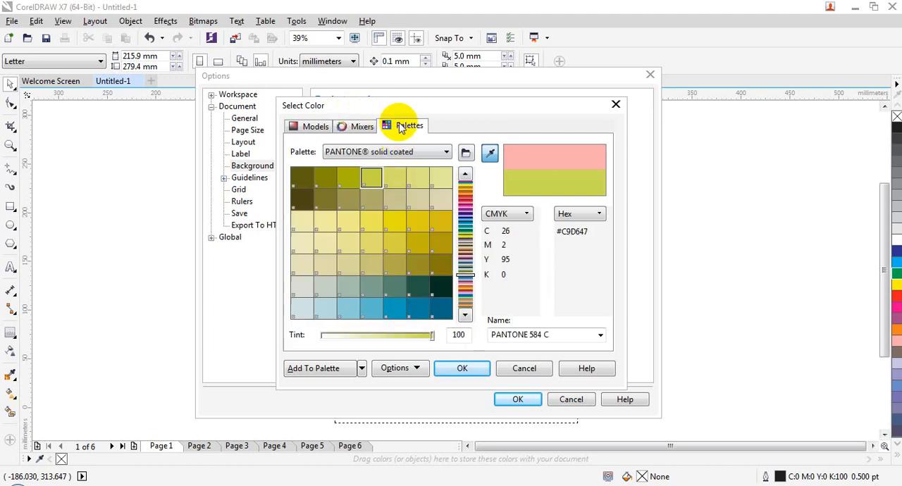
pyautogui.click(354, 126)
# Step: Pick a green with CMYK values 82, 7, 100, 1 from the color models and apply it as the solid page background
pyautogui.click(320, 125)
pyautogui.moveTo(392, 226); pyautogui.dragTo(406, 236)
pyautogui.moveTo(462, 284); pyautogui.dragTo(449, 246)
pyautogui.click(415, 195)
pyautogui.click(397, 150)
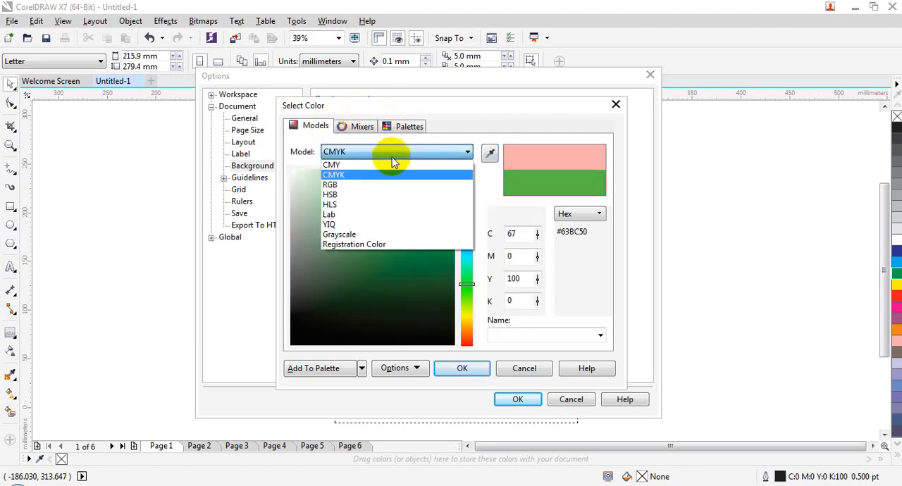
pyautogui.moveTo(370, 305); pyautogui.dragTo(414, 231)
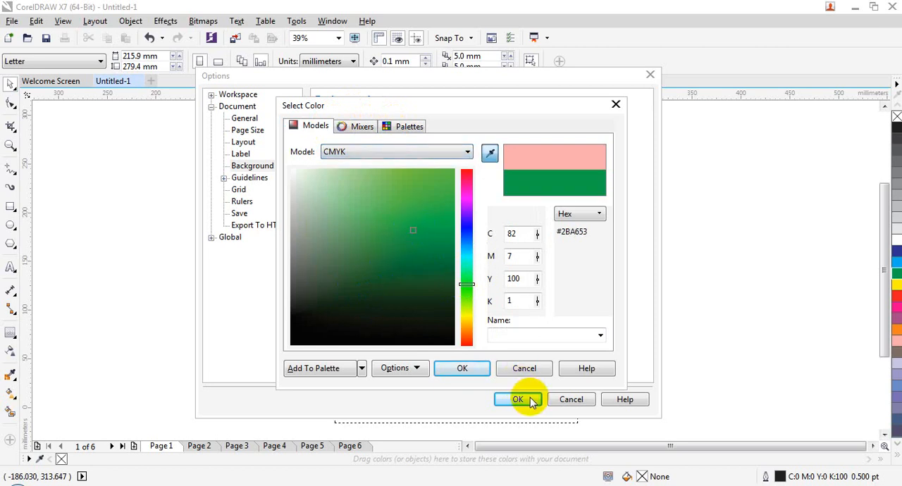
pyautogui.click(462, 368)
pyautogui.click(518, 400)
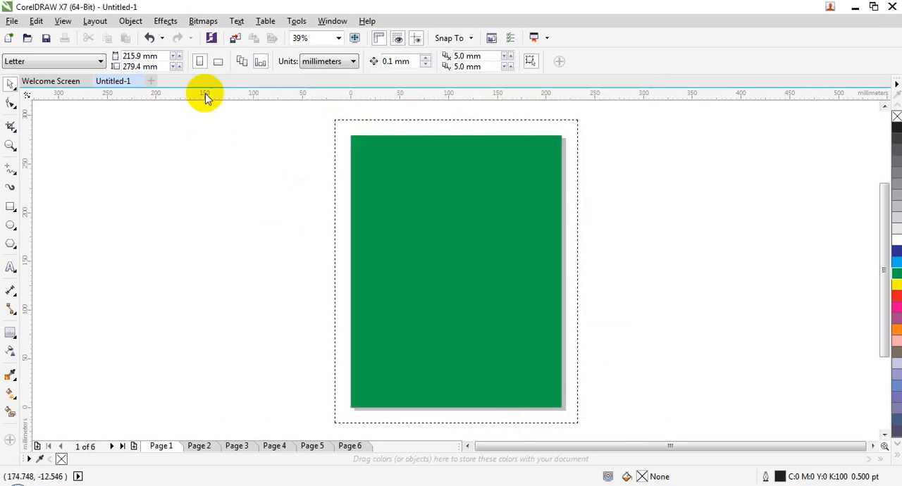
# Step: Choose the landscape JPG beginning 92703068 from the Picture for editing folder on drive D as the page's bitmap background
pyautogui.click(96, 20)
pyautogui.click(173, 180)
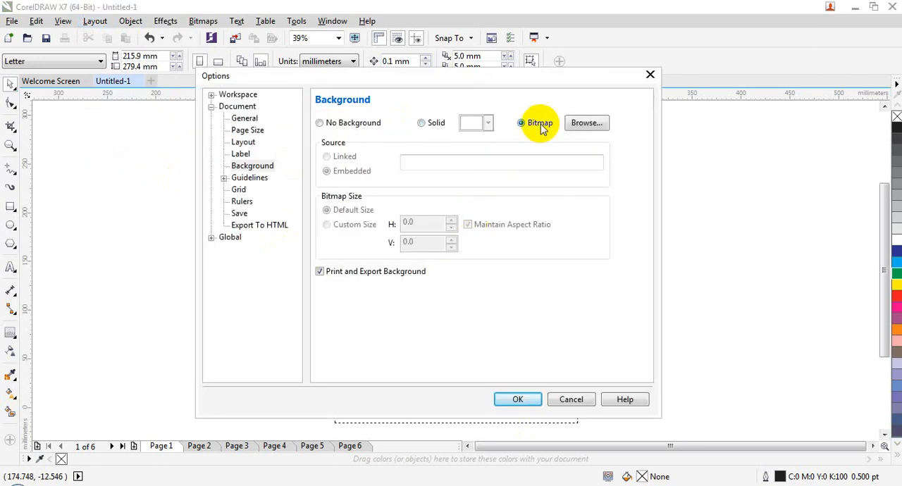
pyautogui.click(592, 123)
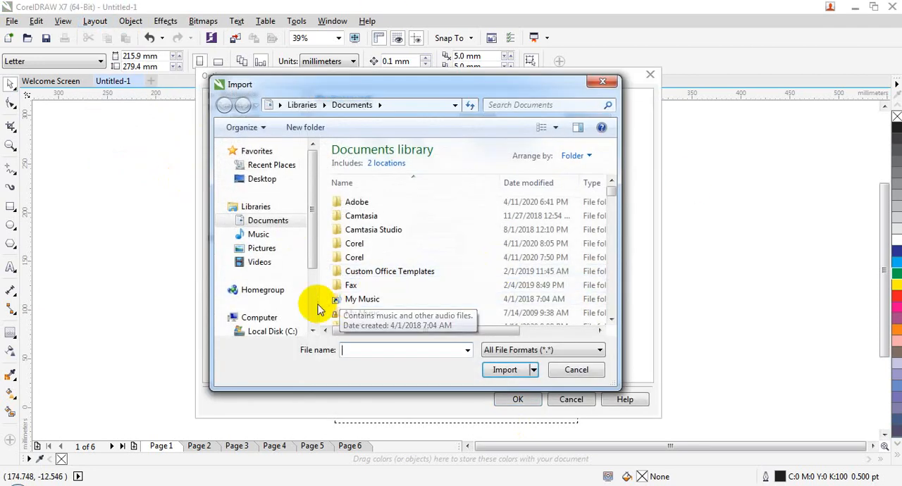
pyautogui.scroll(-2, 313, 297)
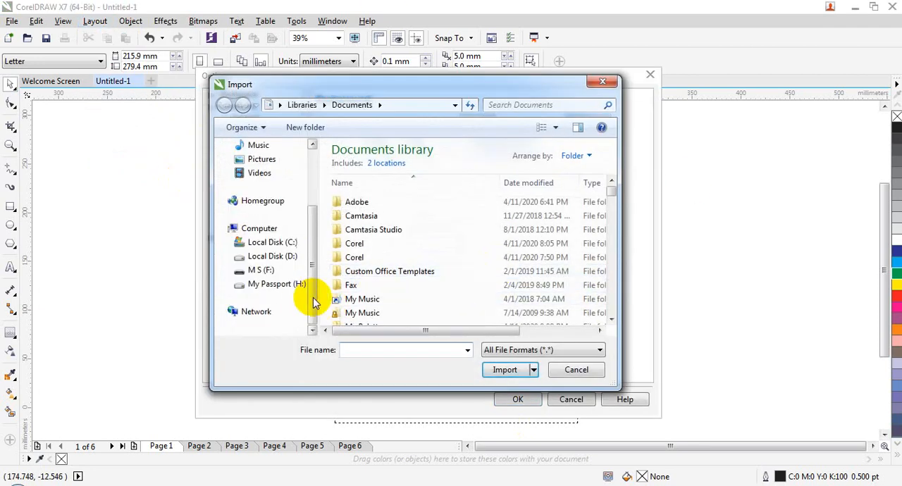
pyautogui.click(288, 259)
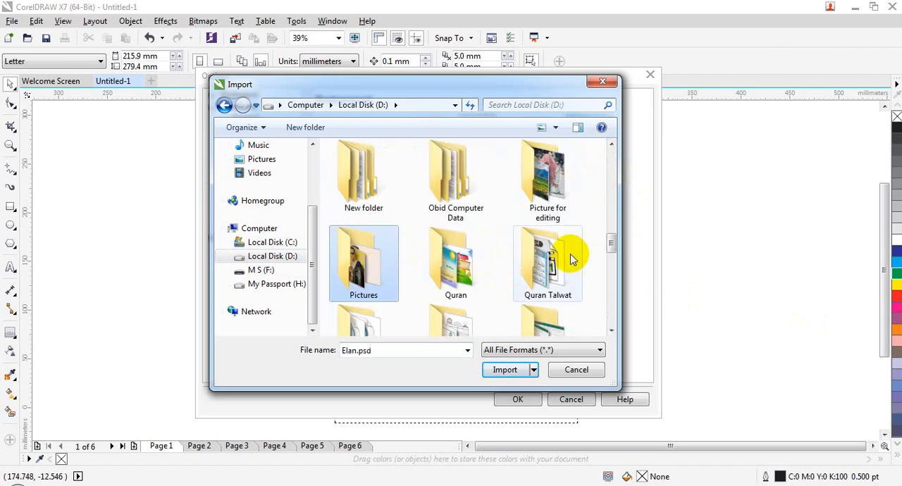
pyautogui.doubleClick(559, 188)
pyautogui.click(442, 198)
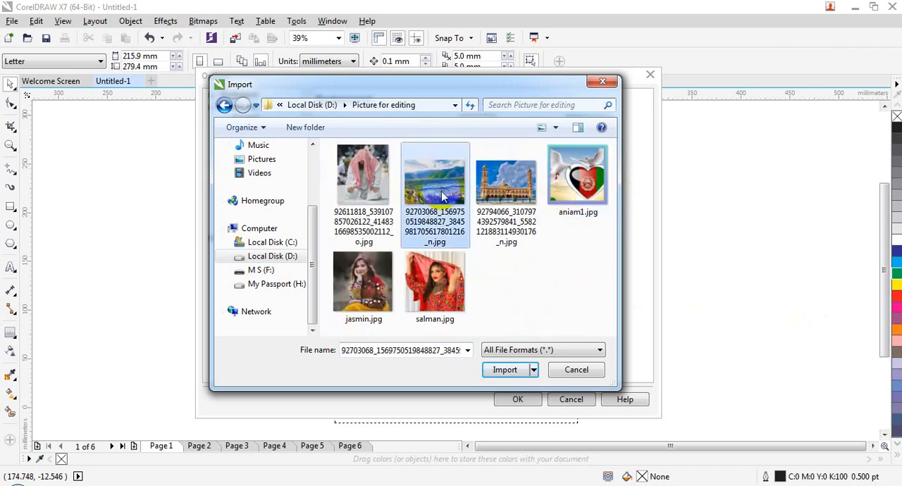
pyautogui.click(504, 368)
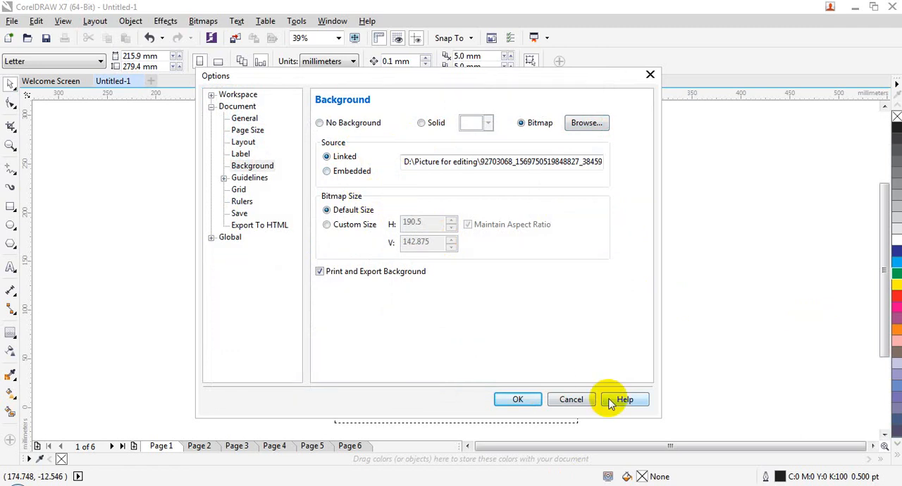
# Step: Embed the background bitmap at its default size, apply it to the page, and undo the bitmap background
pyautogui.click(367, 173)
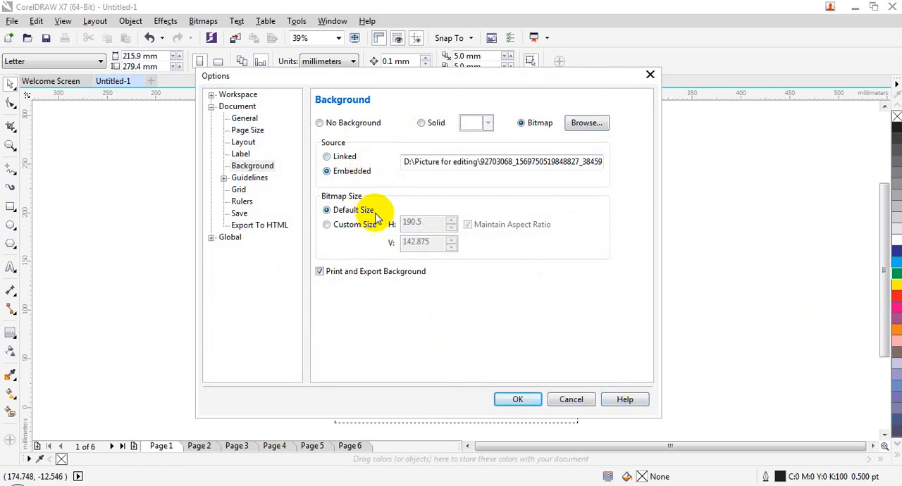
pyautogui.moveTo(604, 75); pyautogui.dragTo(633, 122)
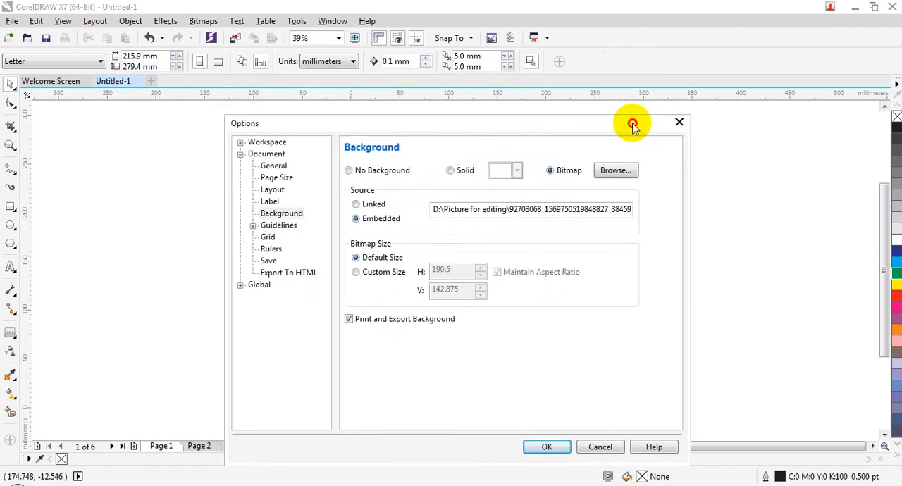
pyautogui.click(548, 447)
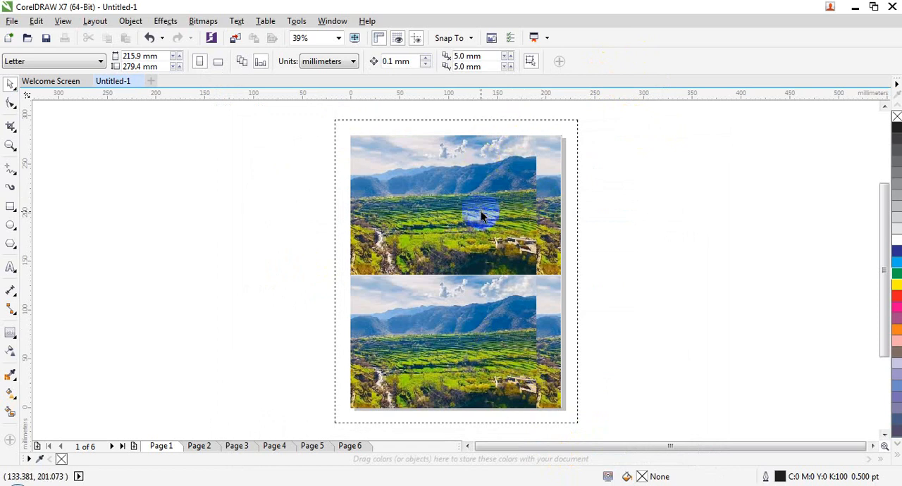
pyautogui.hotkey('ctrl', 'z')
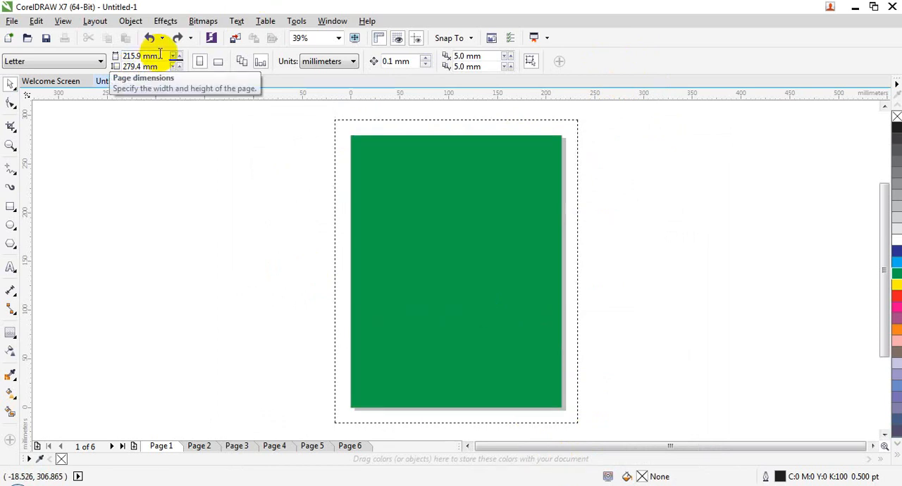
# Step: Set the page background to a bitmap, using the same landscape JPG beginning 92703068 from the Picture for editing folder
pyautogui.click(95, 21)
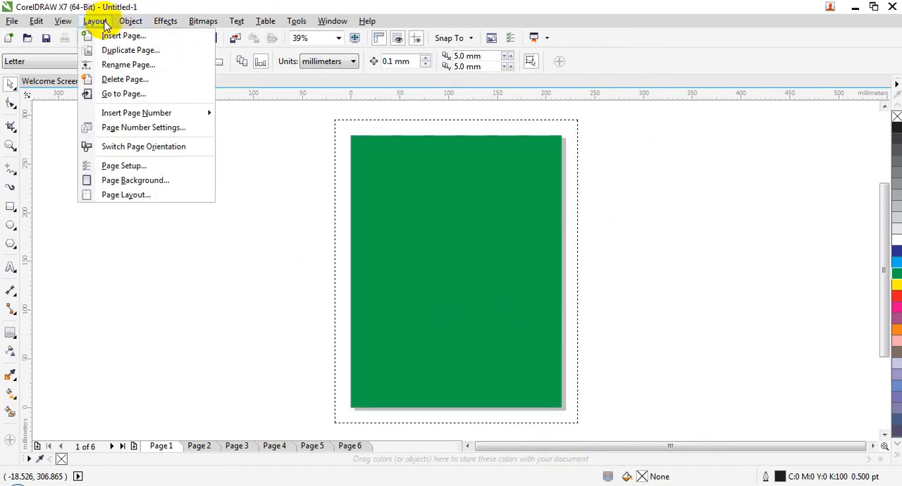
pyautogui.click(169, 180)
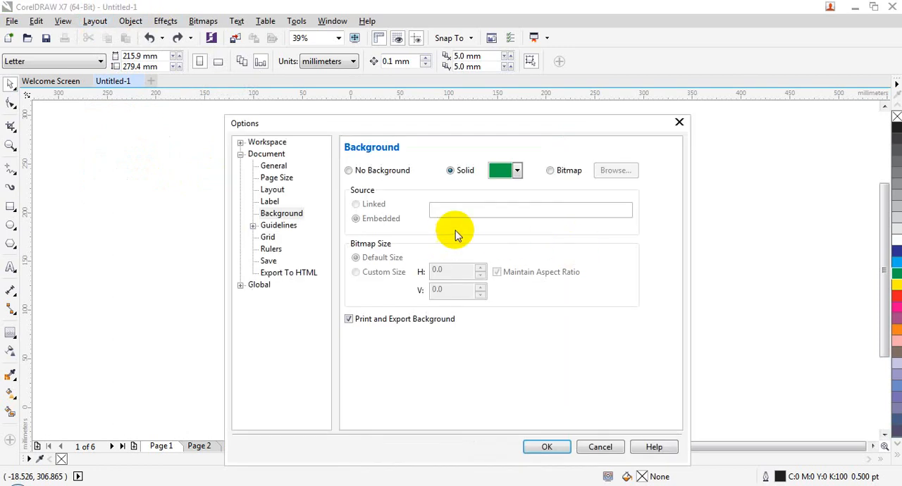
pyautogui.moveTo(498, 129); pyautogui.dragTo(640, 79)
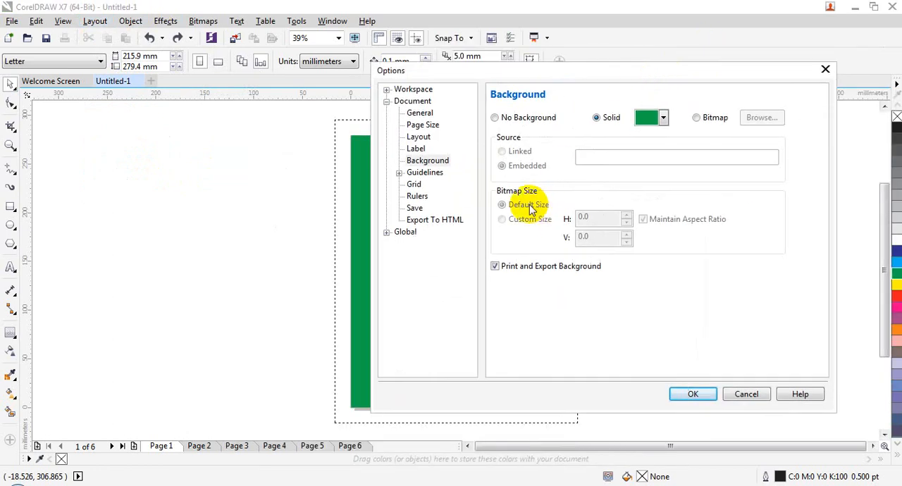
pyautogui.click(713, 118)
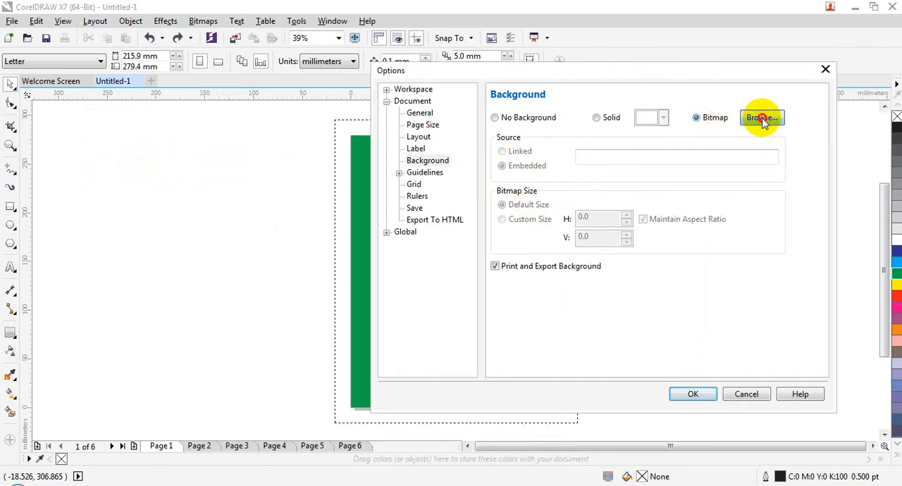
pyautogui.click(760, 118)
pyautogui.click(626, 236)
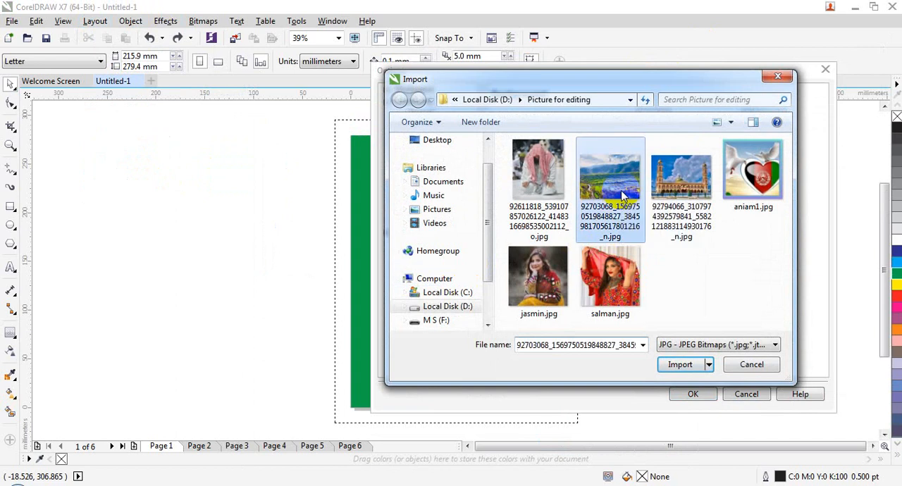
pyautogui.doubleClick(625, 179)
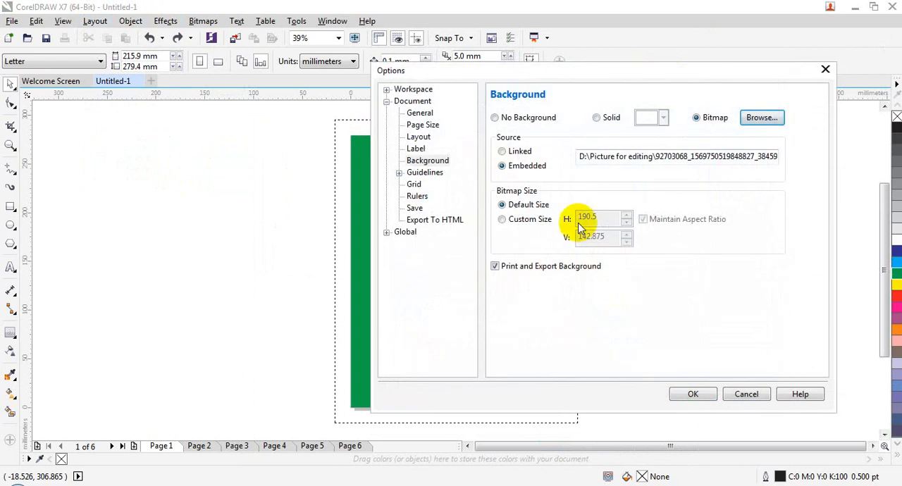
# Step: Give the background bitmap a custom size, entering 215 horizontally and 279 vertically, and apply it to the page
pyautogui.click(535, 220)
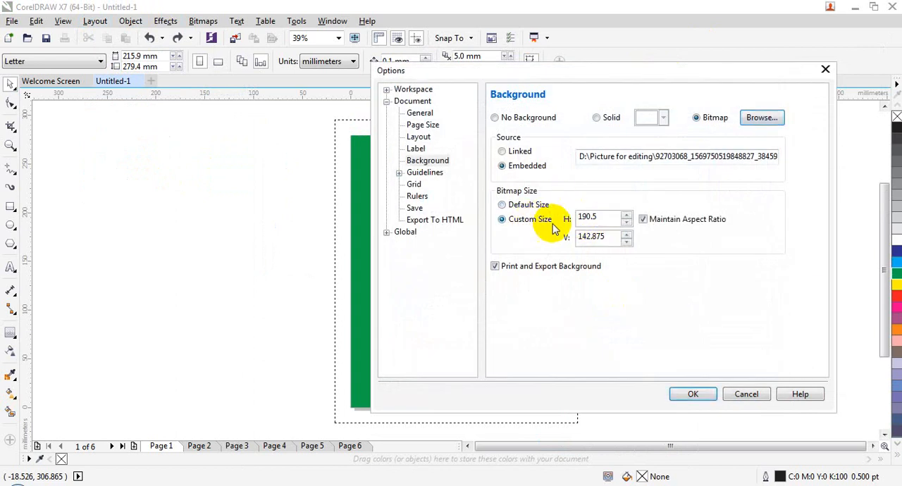
pyautogui.doubleClick(603, 222)
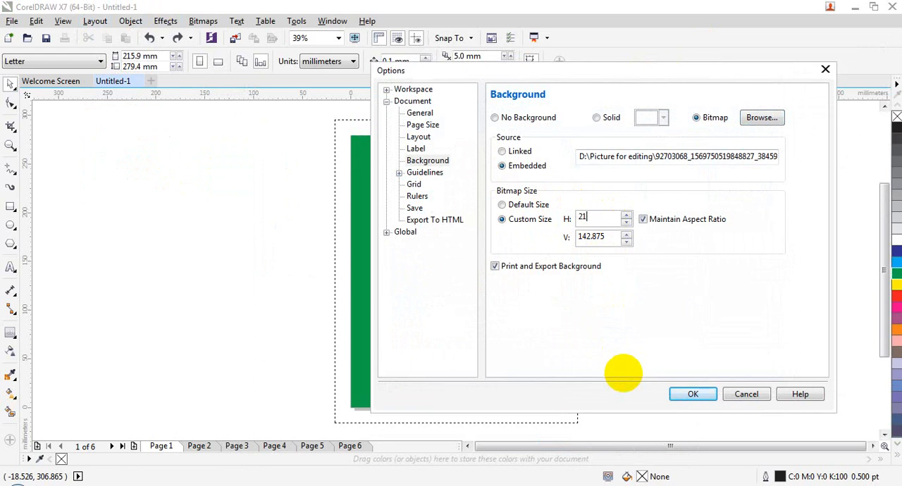
pyautogui.press('Tab')
pyautogui.write('279')
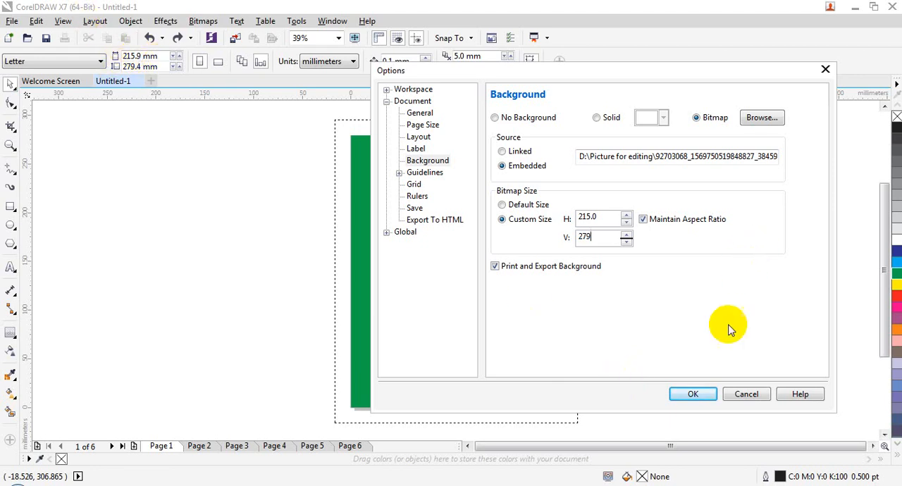
pyautogui.click(694, 392)
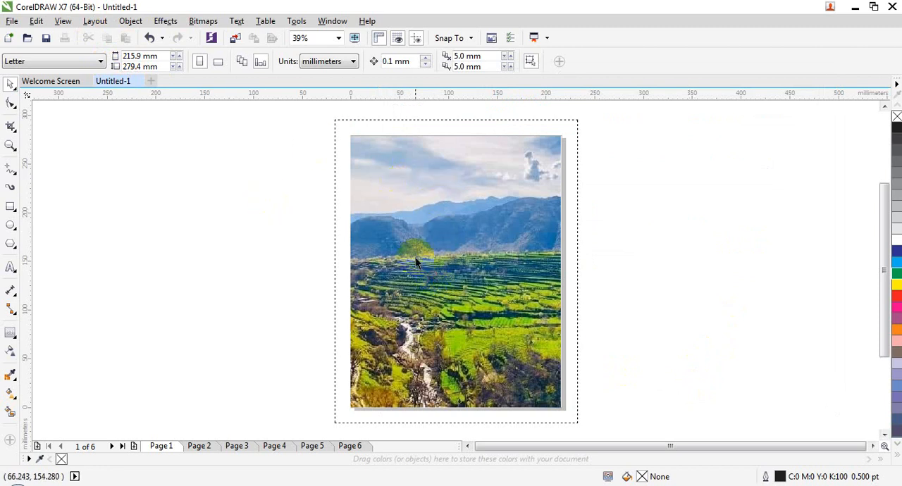
# Step: Review the page background's bitmap source and size settings and close them without changes
pyautogui.click(95, 21)
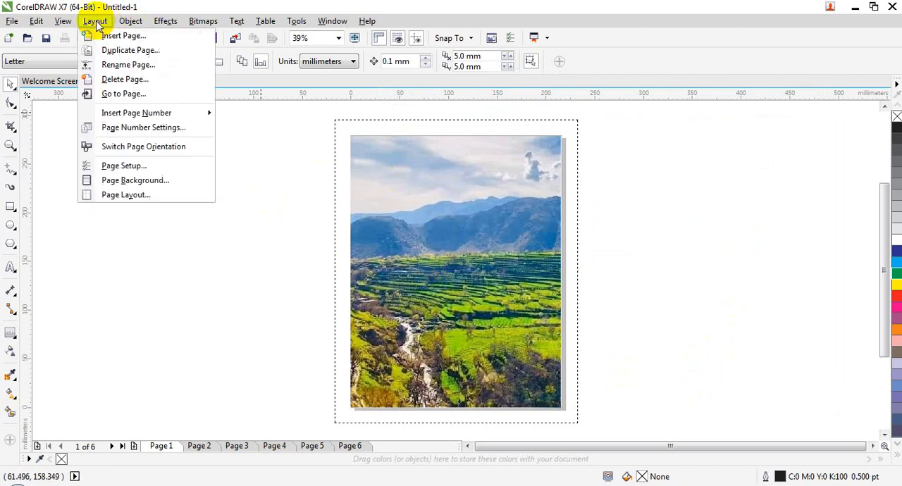
pyautogui.click(143, 180)
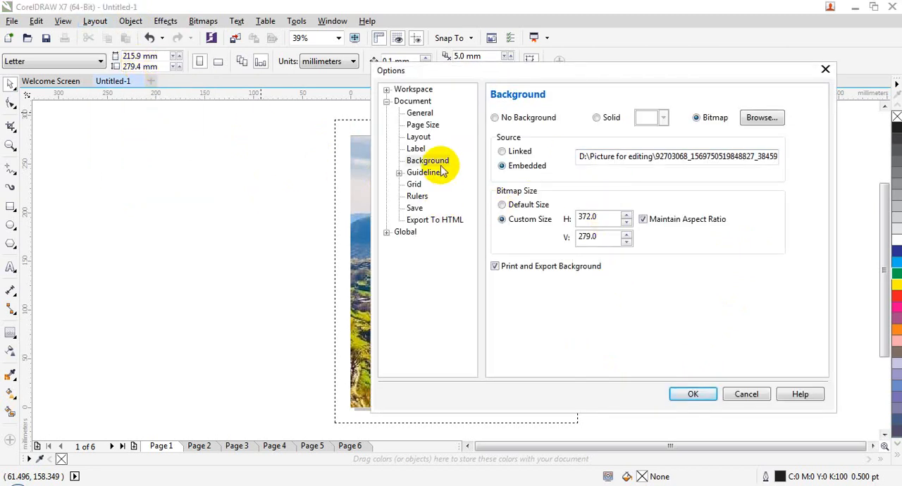
pyautogui.click(737, 400)
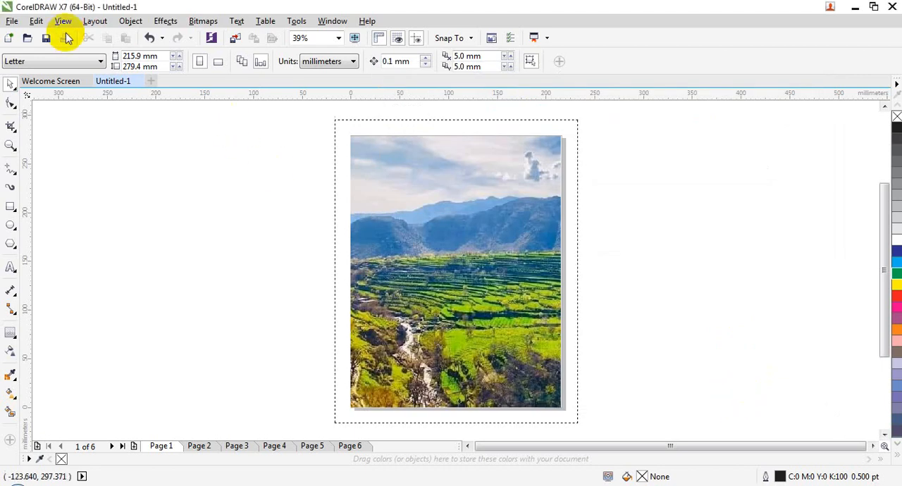
# Step: Choose Full Page as the page layout and apply it
pyautogui.click(97, 21)
pyautogui.click(145, 195)
pyautogui.moveTo(561, 73); pyautogui.dragTo(372, 147)
pyautogui.click(372, 195)
pyautogui.click(374, 210)
pyautogui.click(500, 466)
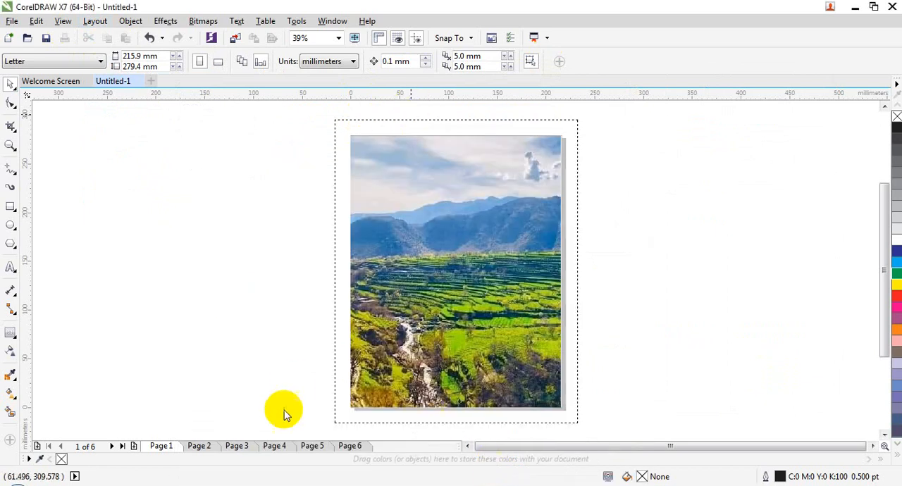
# Step: Switch the page layout to Book and apply it
pyautogui.click(95, 20)
pyautogui.click(151, 194)
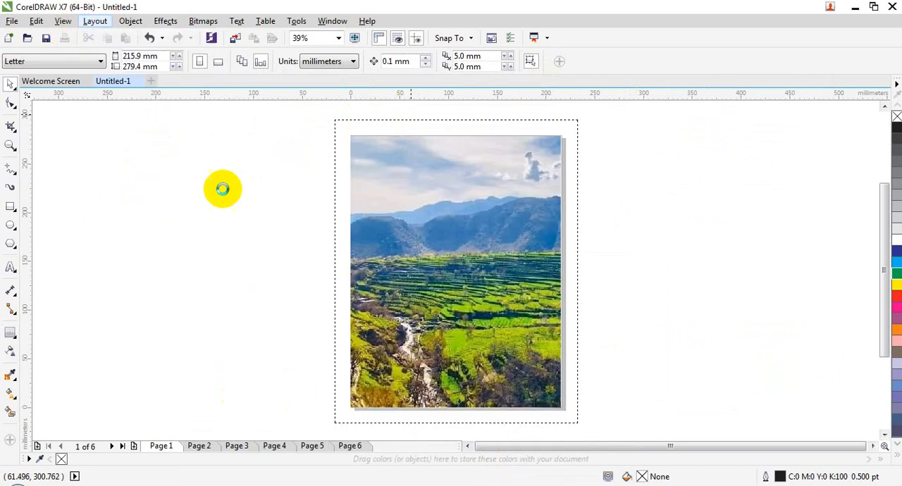
pyautogui.click(395, 195)
pyautogui.click(378, 217)
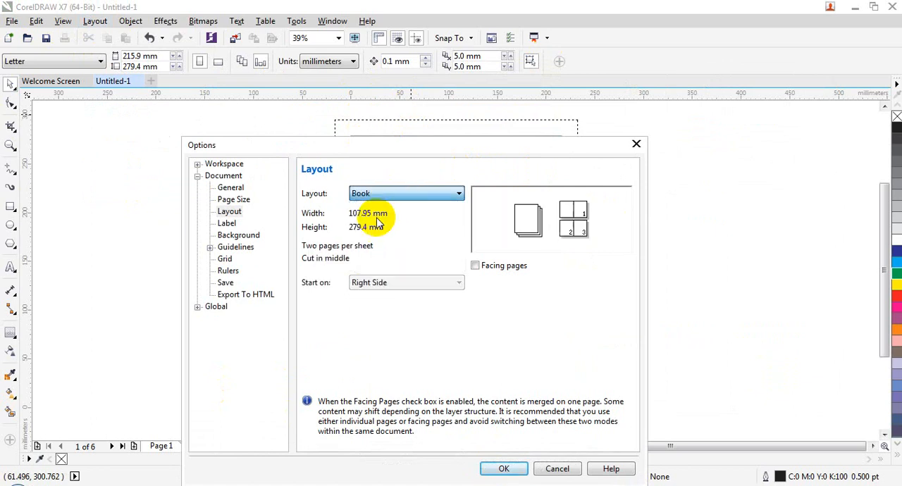
pyautogui.click(504, 469)
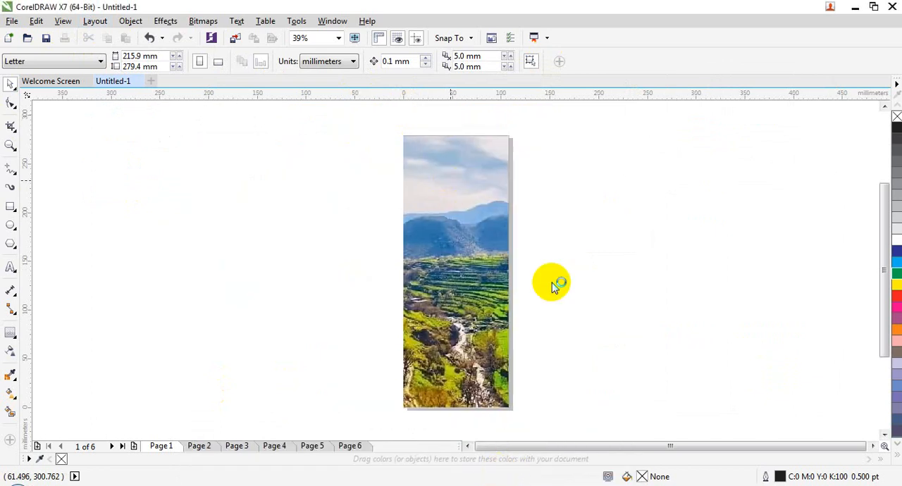
# Step: Change the page layout from Book to Booklet and apply it
pyautogui.moveTo(880, 197); pyautogui.dragTo(880, 127)
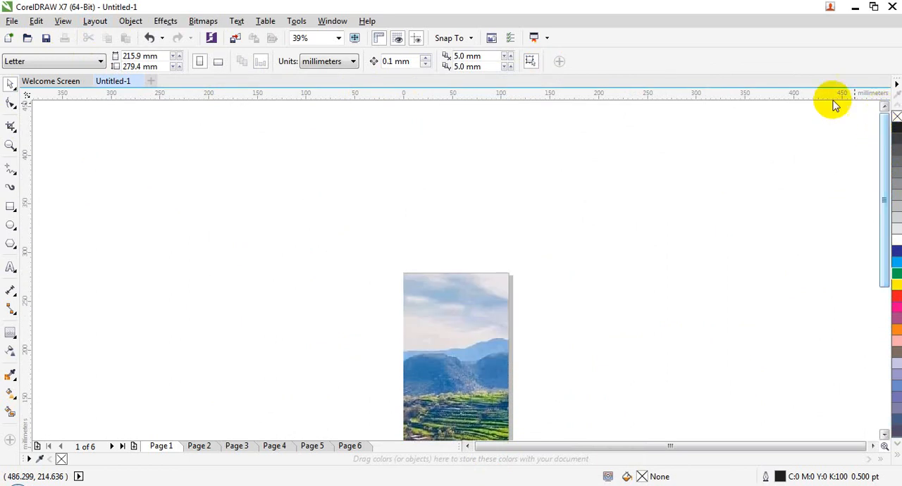
pyautogui.click(94, 20)
pyautogui.click(147, 196)
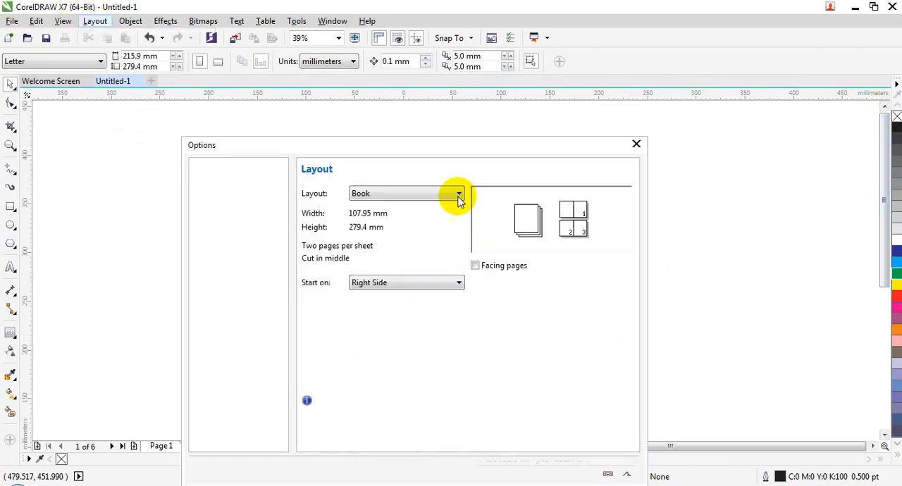
pyautogui.click(399, 192)
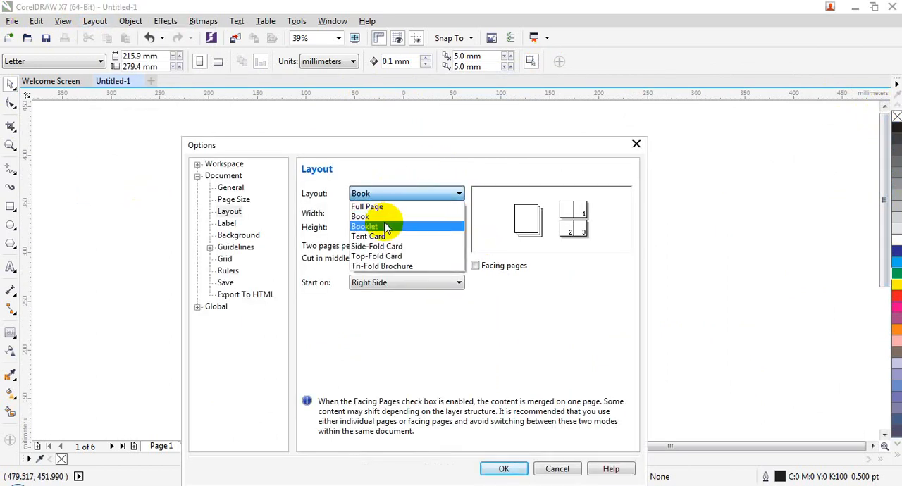
pyautogui.click(387, 227)
pyautogui.click(504, 469)
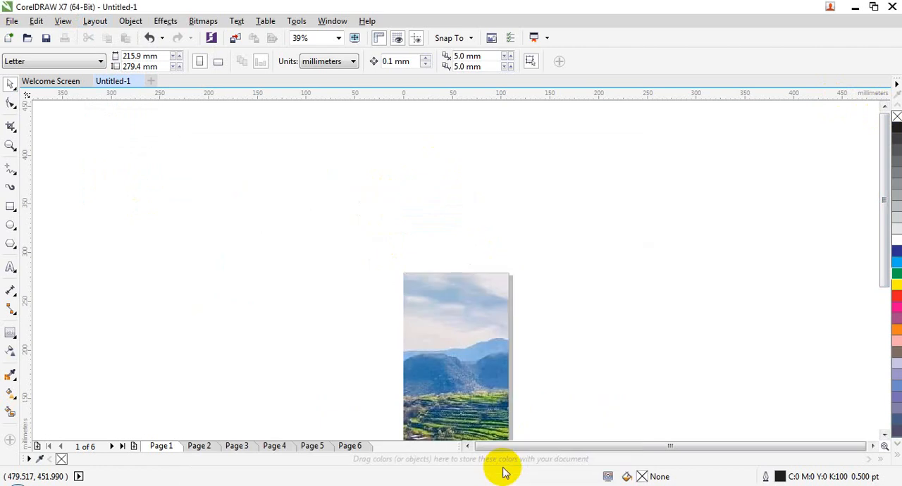
pyautogui.click(12, 20)
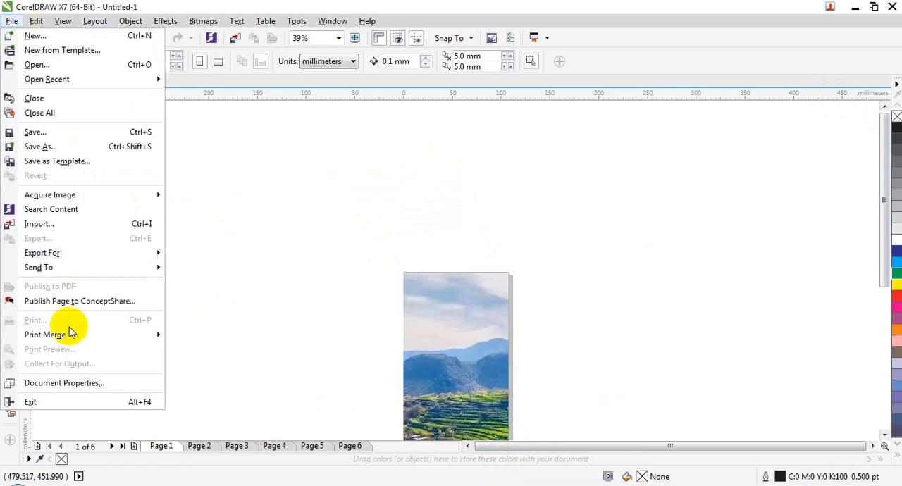
pyautogui.click(274, 206)
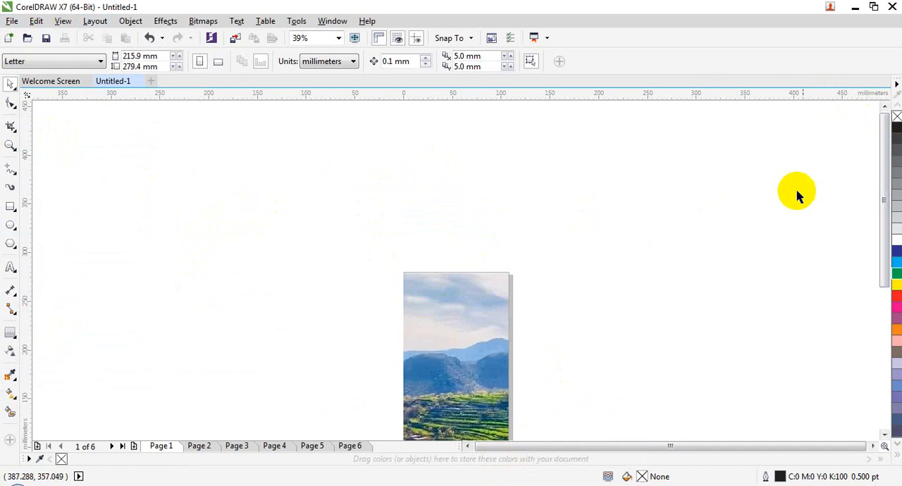
# Step: Preview the Tent Card and Side-Fold Card page layouts, and set the layout to Top-Fold Card
pyautogui.moveTo(885, 148); pyautogui.dragTo(881, 357)
pyautogui.click(95, 20)
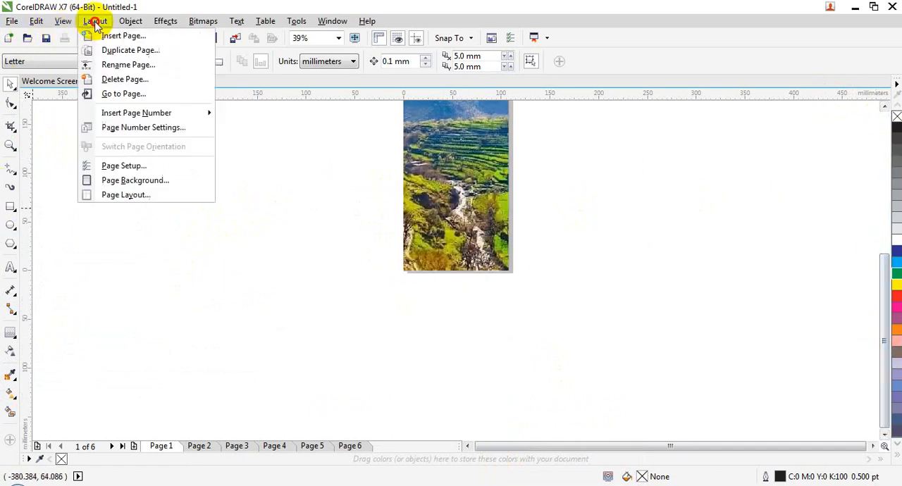
pyautogui.click(180, 196)
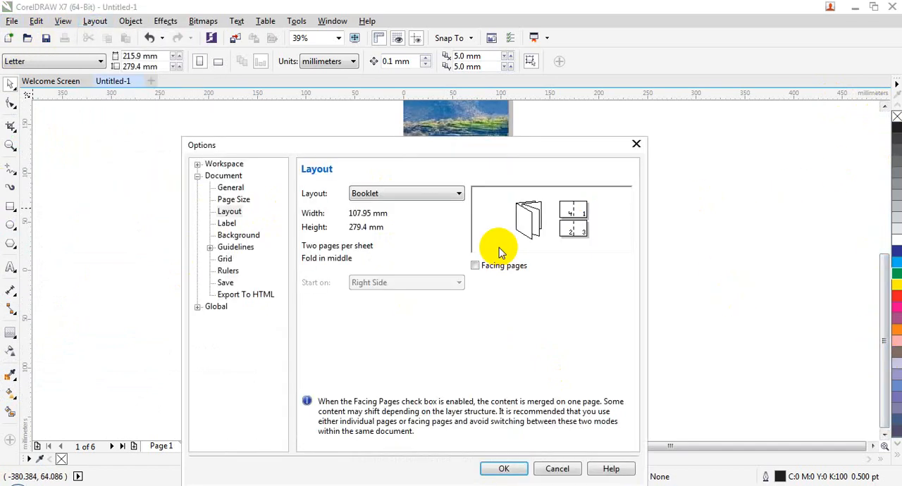
pyautogui.click(392, 194)
pyautogui.click(383, 234)
pyautogui.click(392, 194)
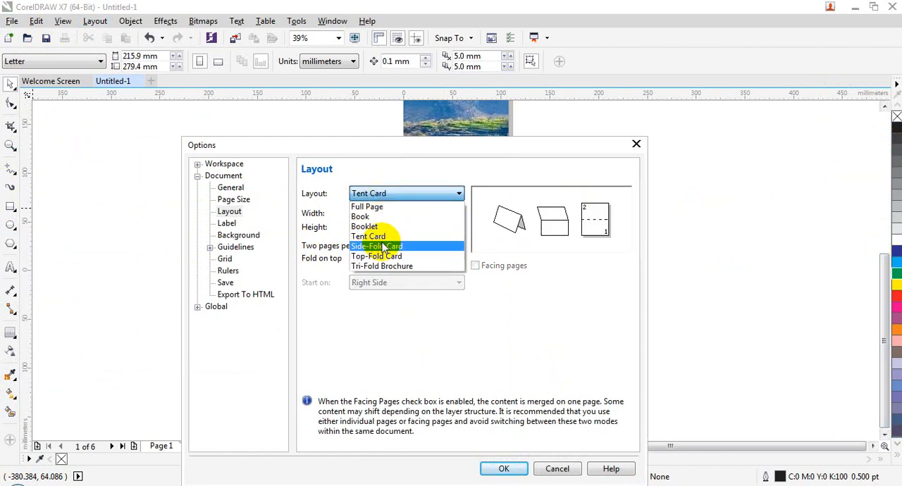
pyautogui.click(383, 248)
pyautogui.click(395, 192)
pyautogui.click(379, 257)
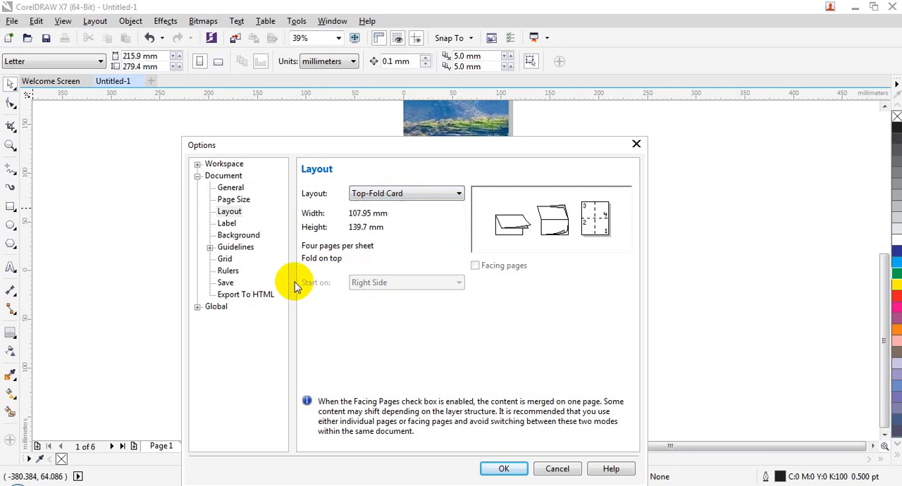
# Step: Switch the document from normal paper to labels with the Ace Laser AC40200 - Audio type and apply it
pyautogui.click(238, 237)
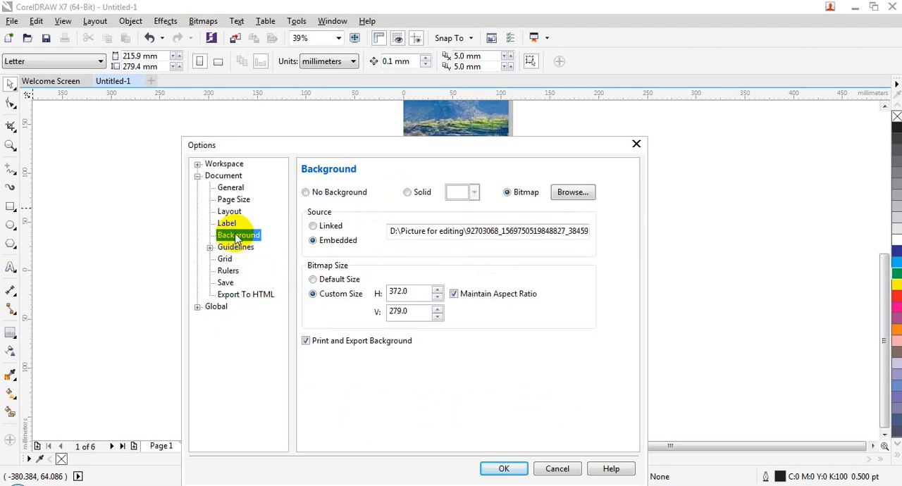
pyautogui.click(228, 224)
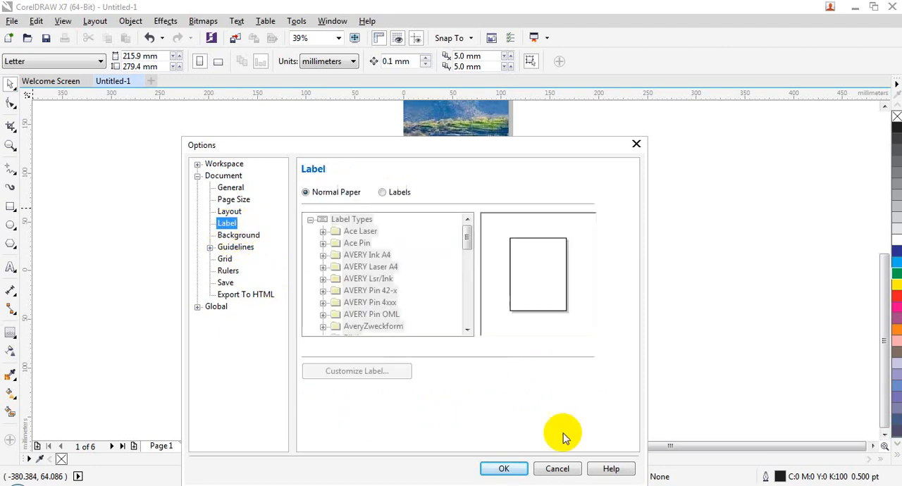
pyautogui.click(390, 192)
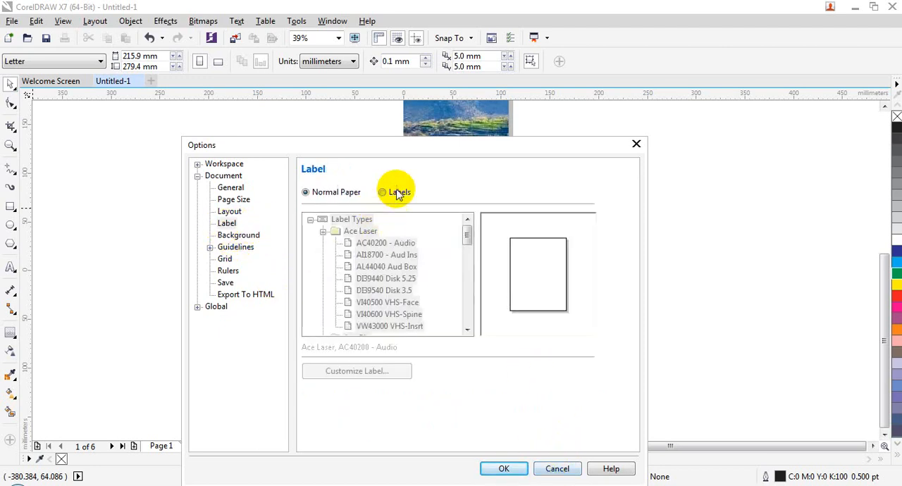
pyautogui.click(515, 468)
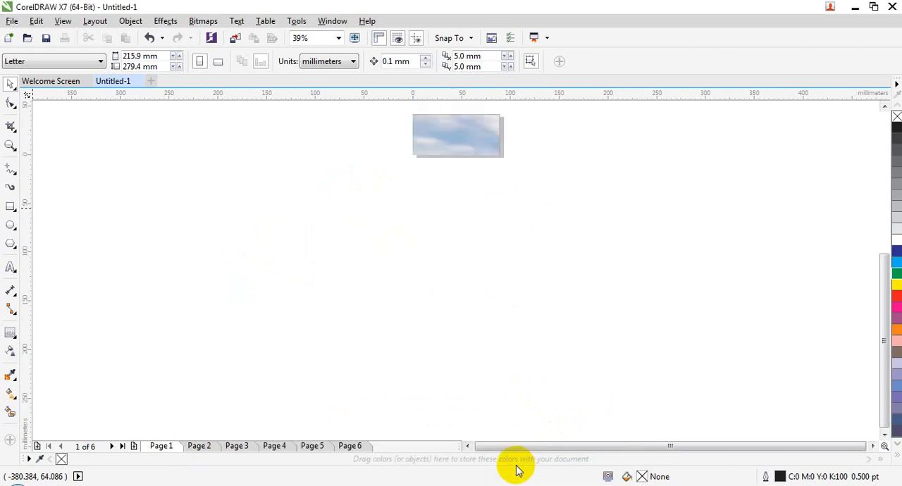
pyautogui.click(883, 190)
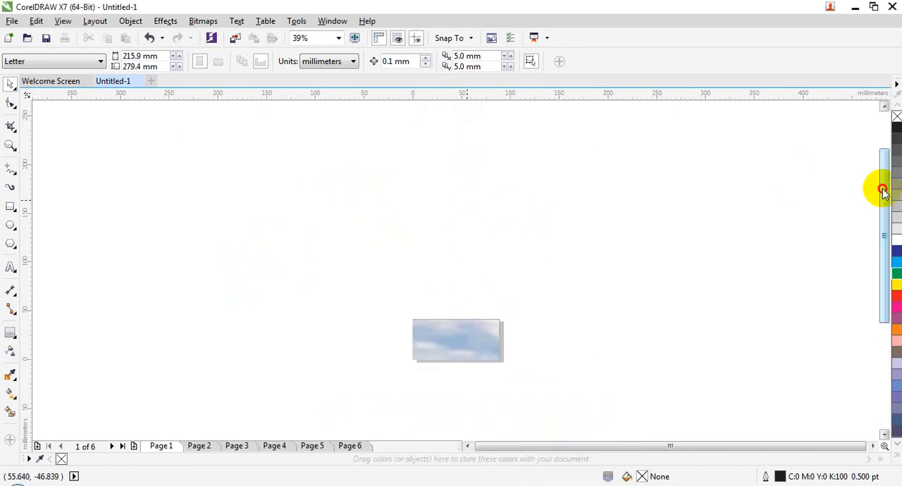
pyautogui.moveTo(883, 191); pyautogui.dragTo(883, 155)
# Step: Go through the Page Size, Layout, Background, Label and Guidelines settings, and apply the document options with the Top-Fold Card layout
pyautogui.click(95, 21)
pyautogui.click(125, 194)
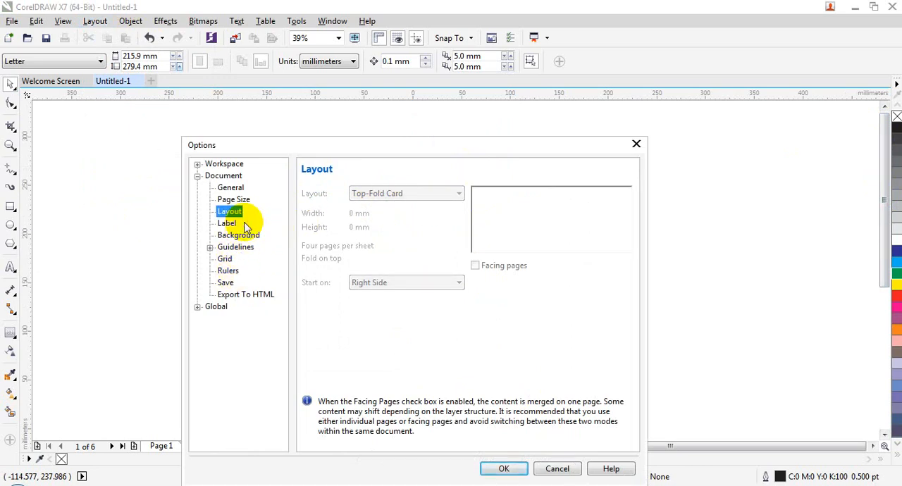
pyautogui.click(235, 200)
pyautogui.click(236, 213)
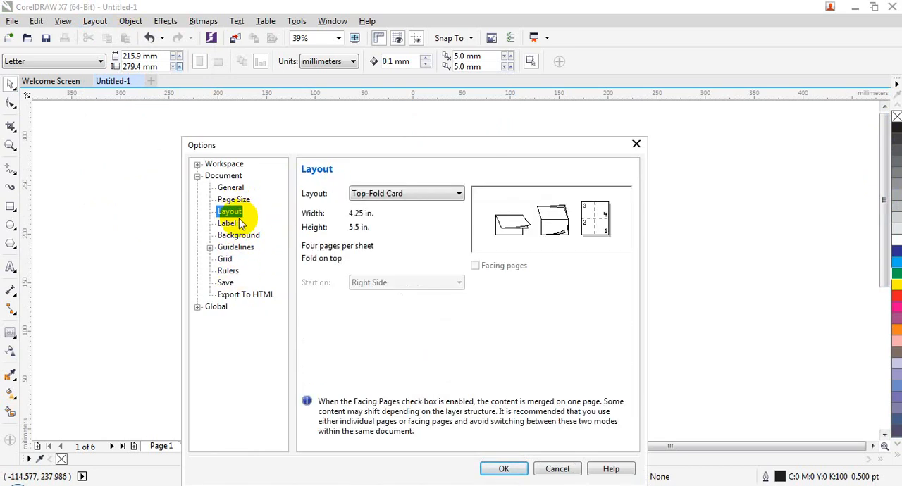
pyautogui.click(236, 234)
pyautogui.click(228, 223)
pyautogui.click(235, 248)
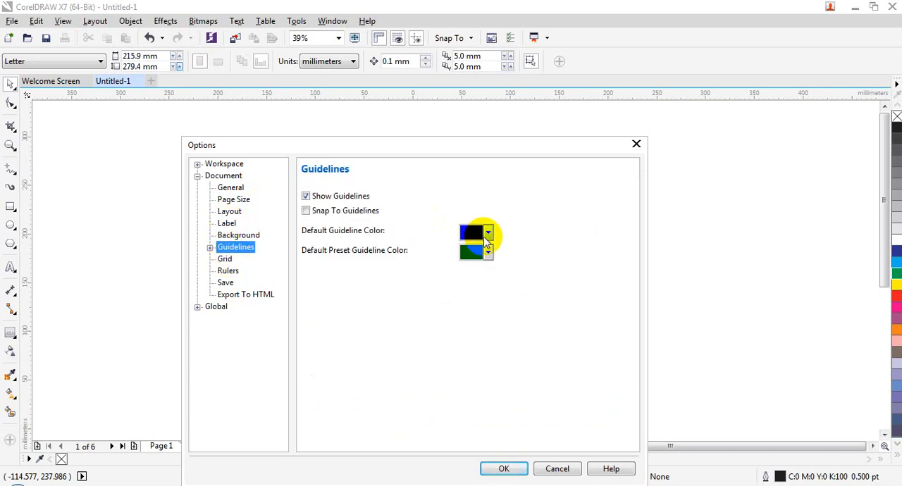
pyautogui.click(506, 464)
# Step: Add a horizontal guideline above the page and a vertical guideline at about -0.4 inches, just beside the page's left edge
pyautogui.moveTo(418, 101); pyautogui.dragTo(443, 215)
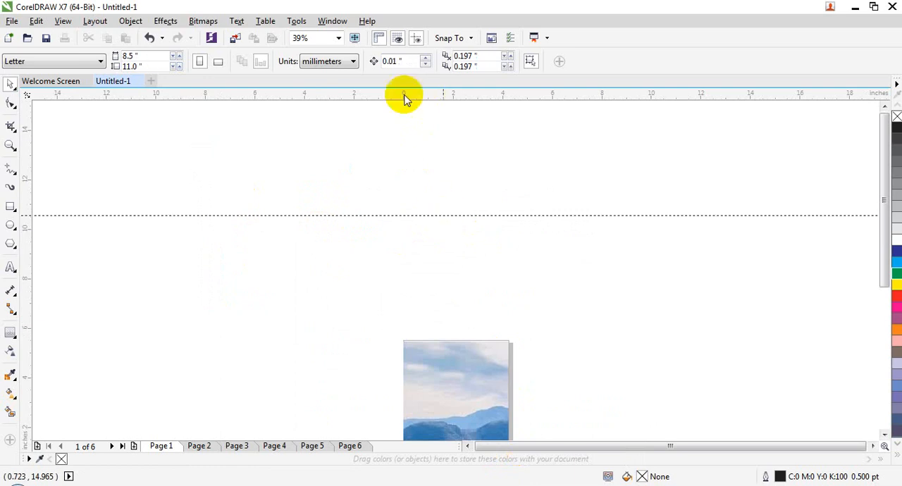
pyautogui.moveTo(28, 283); pyautogui.dragTo(394, 325)
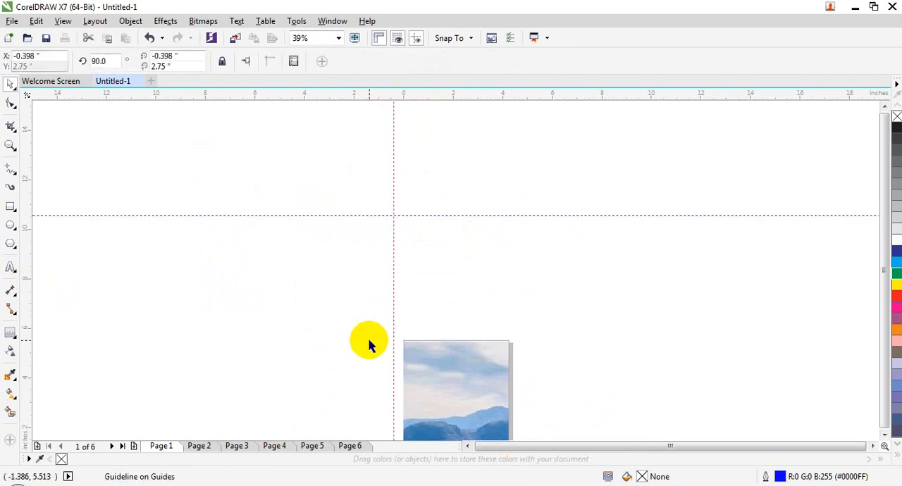
# Step: Set the default guideline color to red, choose a different default preset guideline color, apply both and deselect the guideline
pyautogui.click(95, 21)
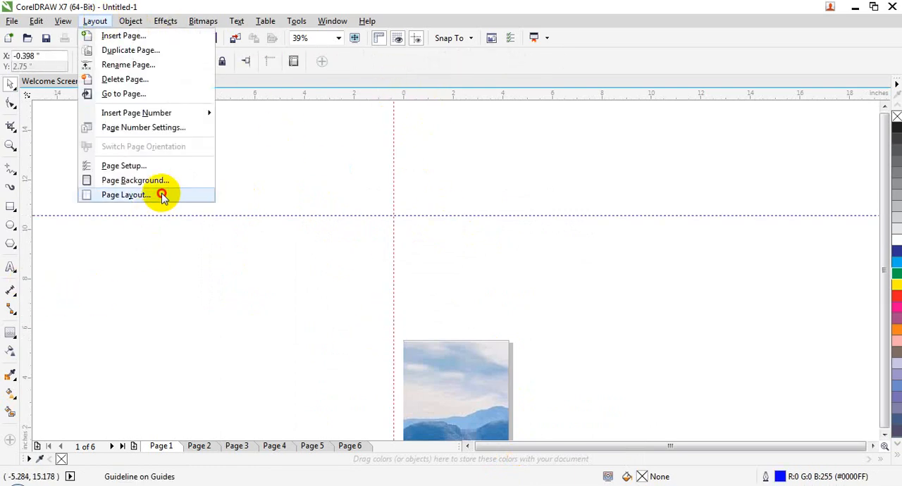
pyautogui.click(162, 195)
pyautogui.click(247, 248)
pyautogui.click(487, 232)
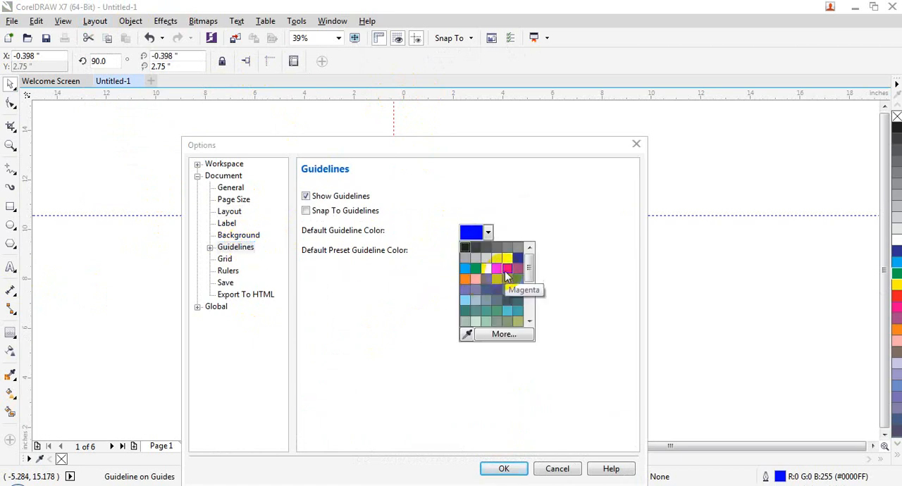
pyautogui.click(507, 270)
pyautogui.click(488, 252)
pyautogui.click(518, 278)
pyautogui.click(488, 252)
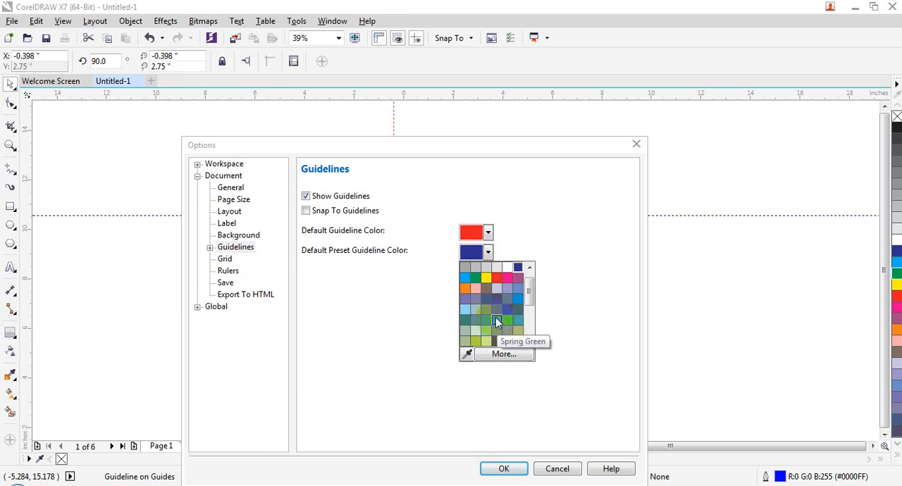
pyautogui.click(492, 300)
pyautogui.click(504, 469)
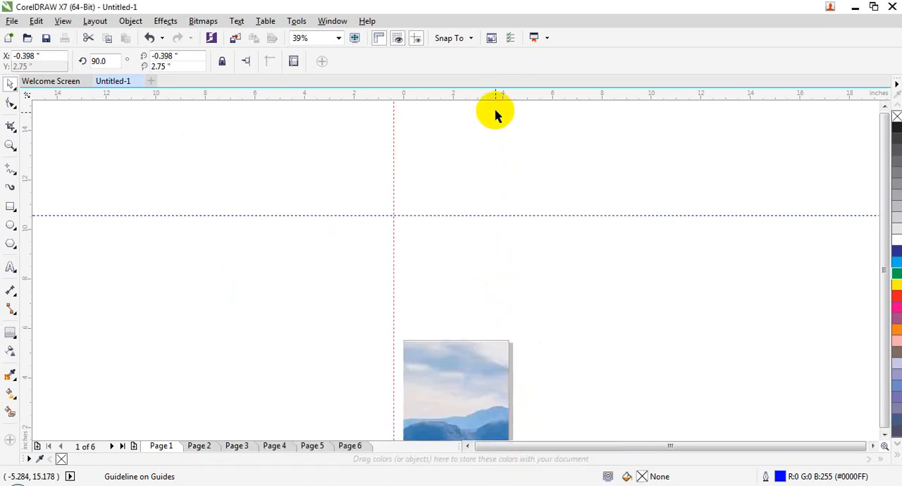
pyautogui.click(500, 232)
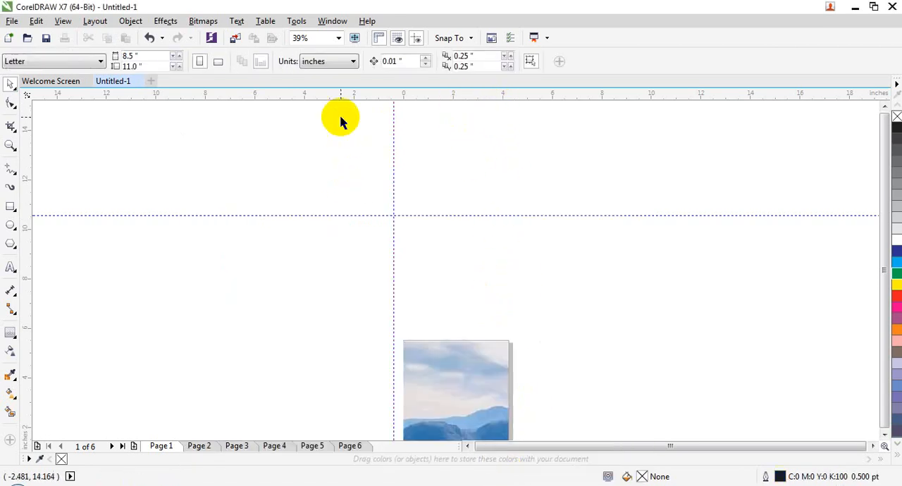
# Step: Add a second horizontal guideline below the existing one and a second vertical guideline at about -2.64 inches
pyautogui.moveTo(340, 96); pyautogui.dragTo(350, 246)
pyautogui.moveTo(27, 274); pyautogui.dragTo(338, 303)
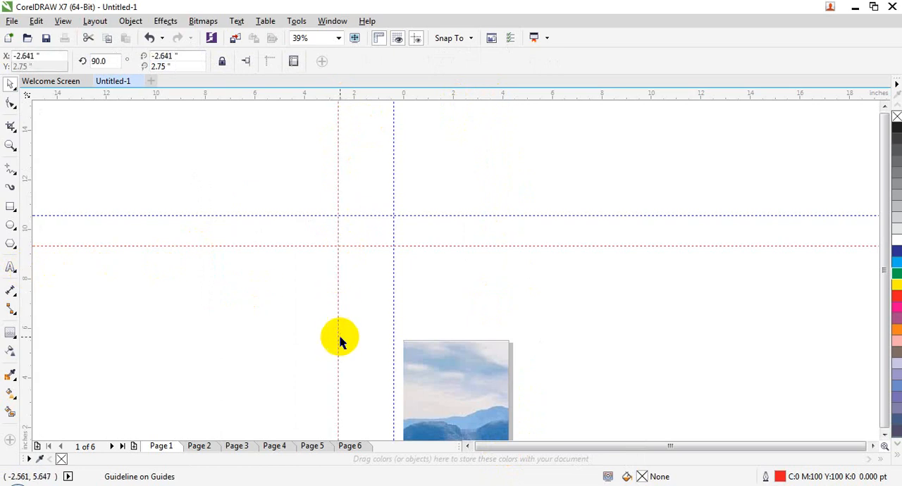
# Step: Examine the document's Grid and Rulers settings, including the choices for the horizontal ruler units
pyautogui.click(95, 20)
pyautogui.click(126, 193)
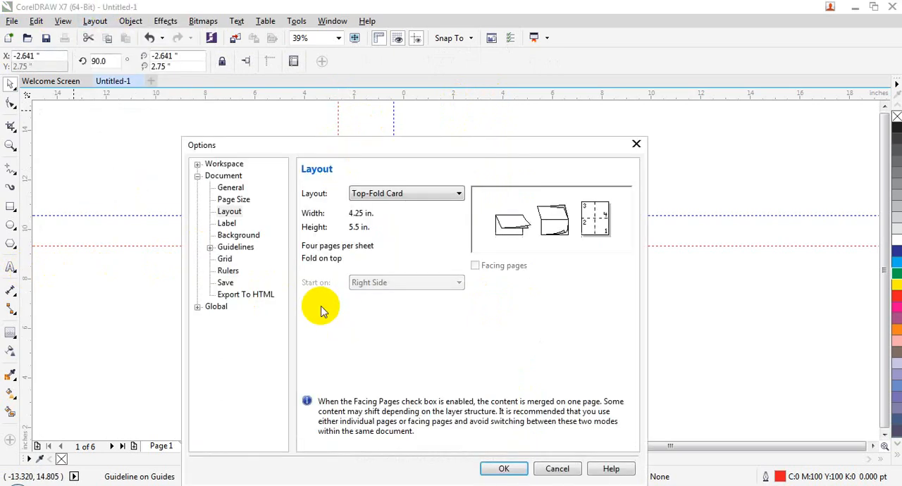
pyautogui.click(224, 259)
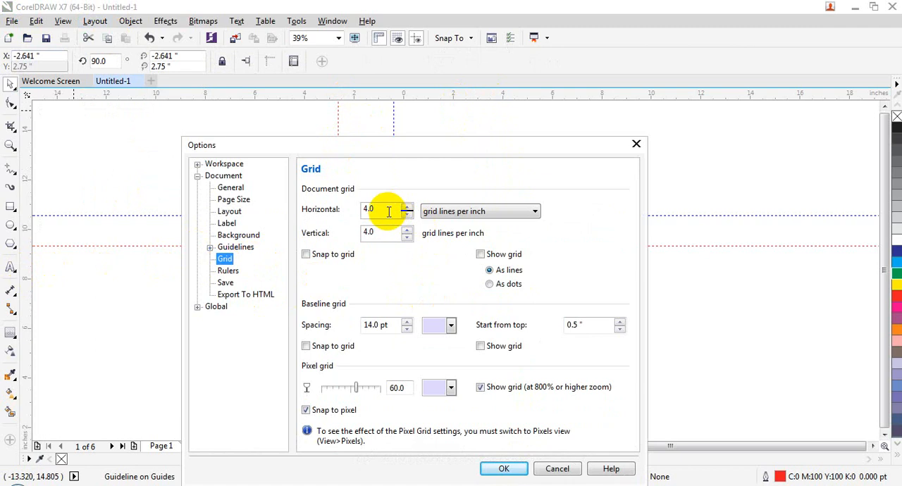
pyautogui.moveTo(382, 160); pyautogui.dragTo(398, 114)
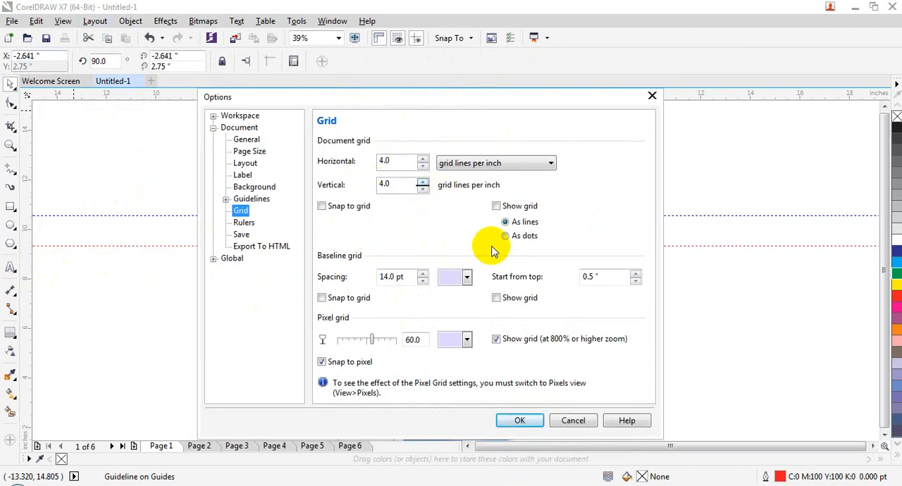
pyautogui.click(244, 222)
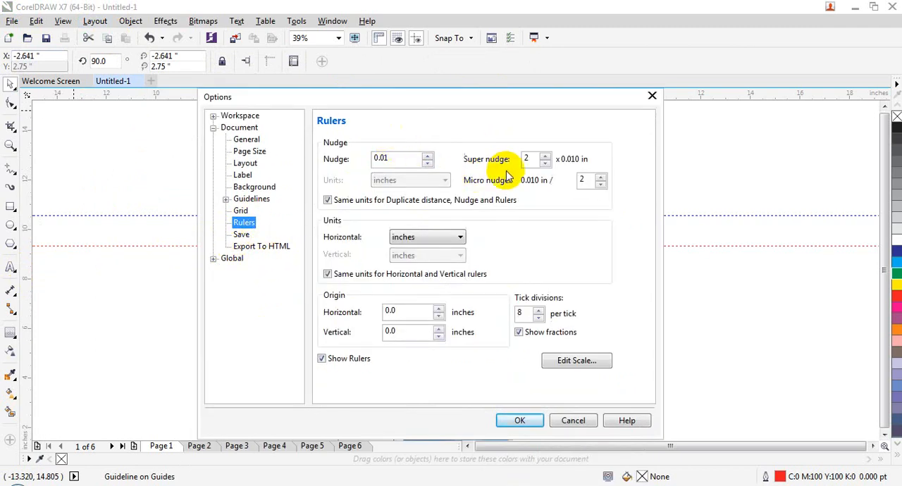
pyautogui.click(413, 239)
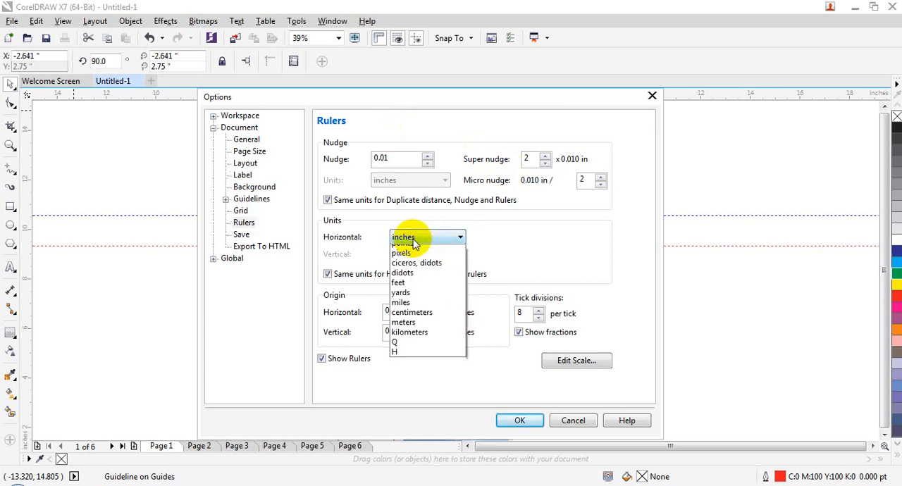
pyautogui.click(538, 233)
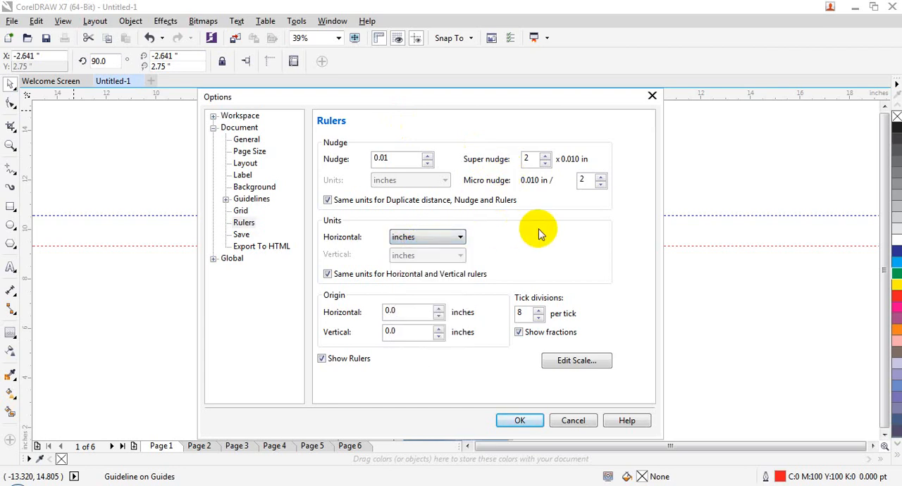
# Step: Examine the Save, Export To HTML, Global and Printing options, and close the options without applying anything
pyautogui.click(239, 234)
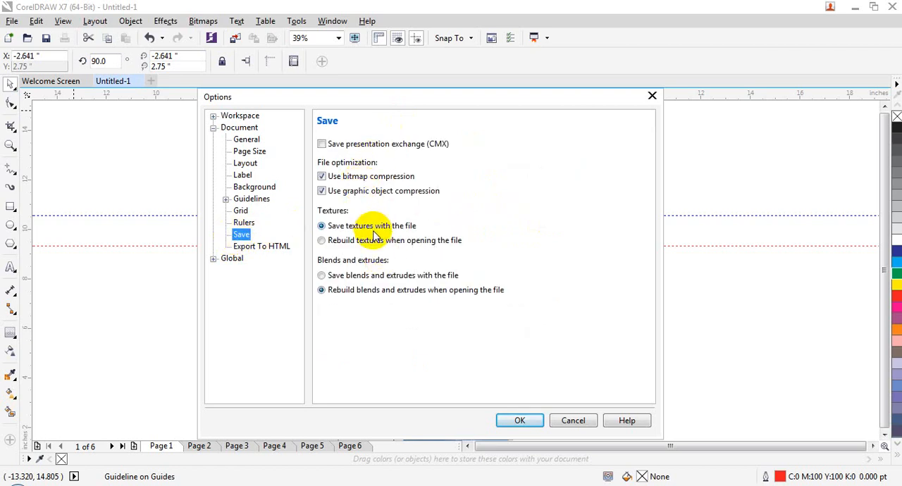
pyautogui.moveTo(377, 100); pyautogui.dragTo(398, 96)
pyautogui.click(291, 246)
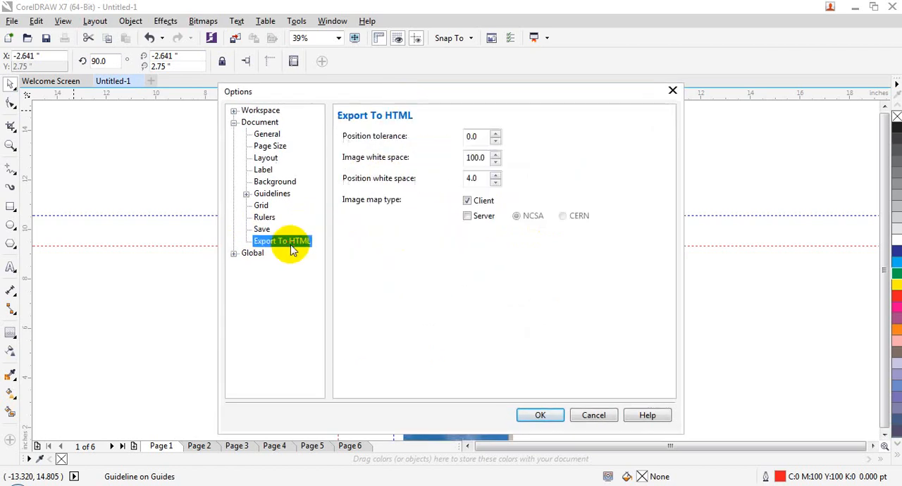
pyautogui.click(240, 255)
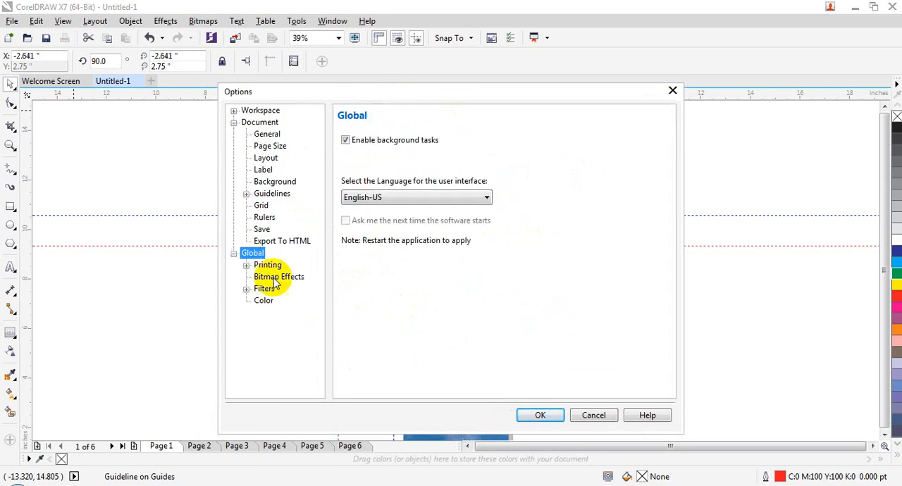
pyautogui.click(262, 267)
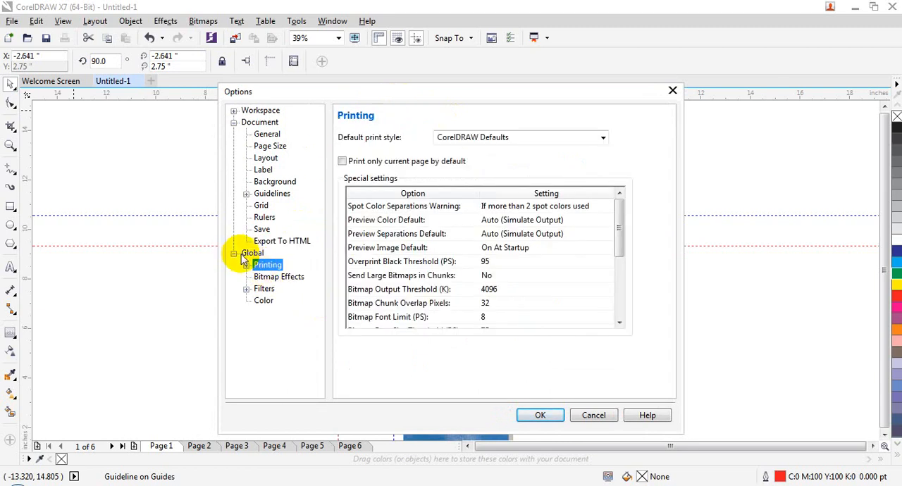
pyautogui.click(235, 254)
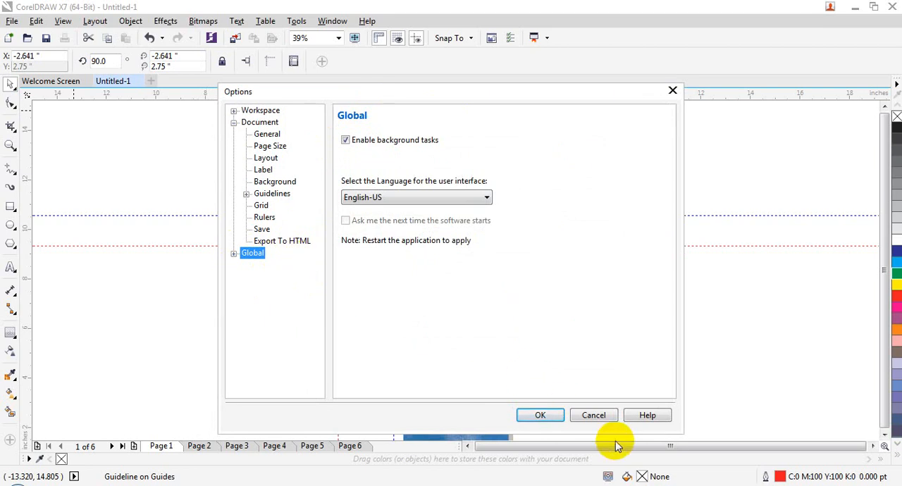
pyautogui.click(603, 416)
pyautogui.click(95, 20)
pyautogui.click(257, 285)
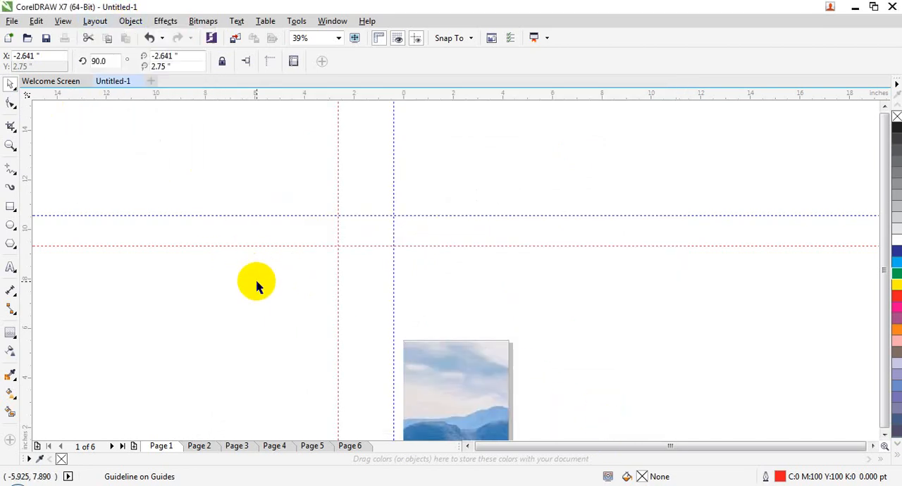